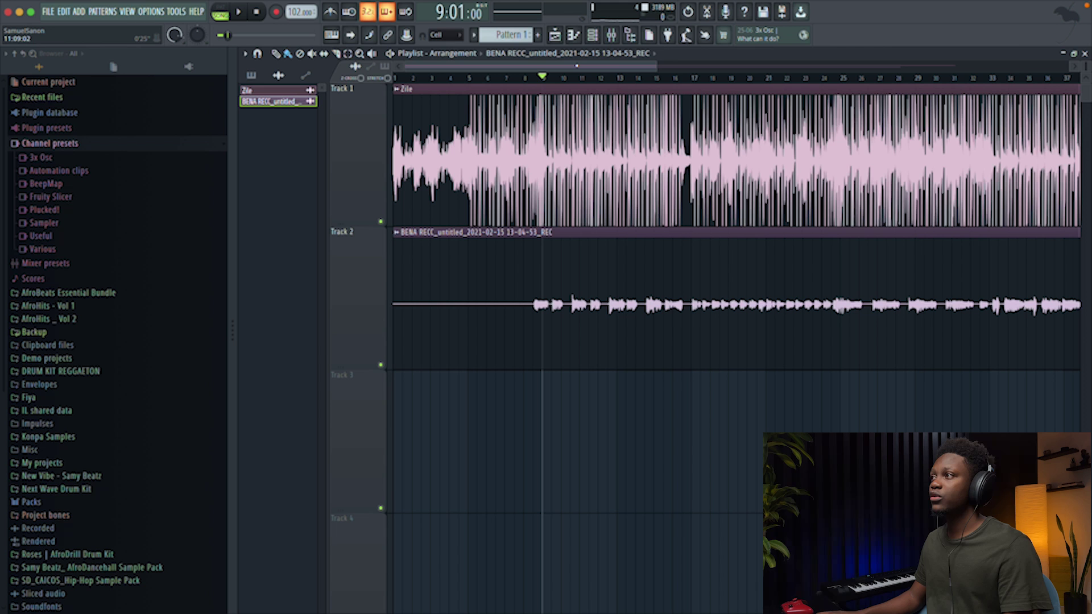
Step: Play the arrangement from bar 9, where the recorded vocal on Track 2 comes in over the beat
{"action": "left_click_drag", "start_coordinate": [661, 67], "coordinate": [522, 69]}
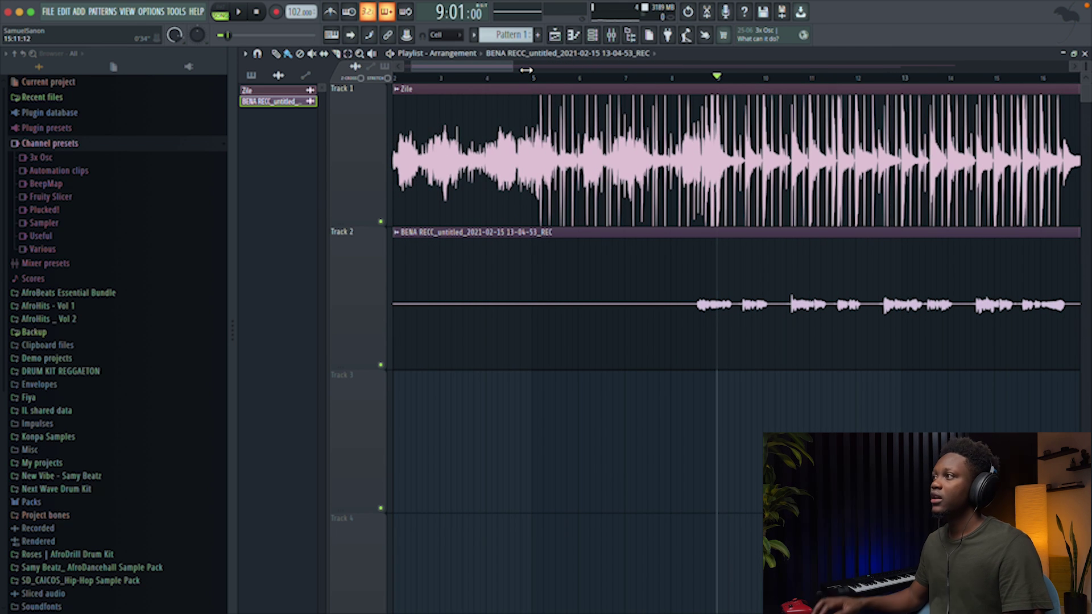
{"action": "scroll", "coordinate": [646, 180], "scroll_direction": "down", "scroll_amount": 1}
{"action": "scroll", "coordinate": [695, 111], "scroll_direction": "down", "scroll_amount": 1}
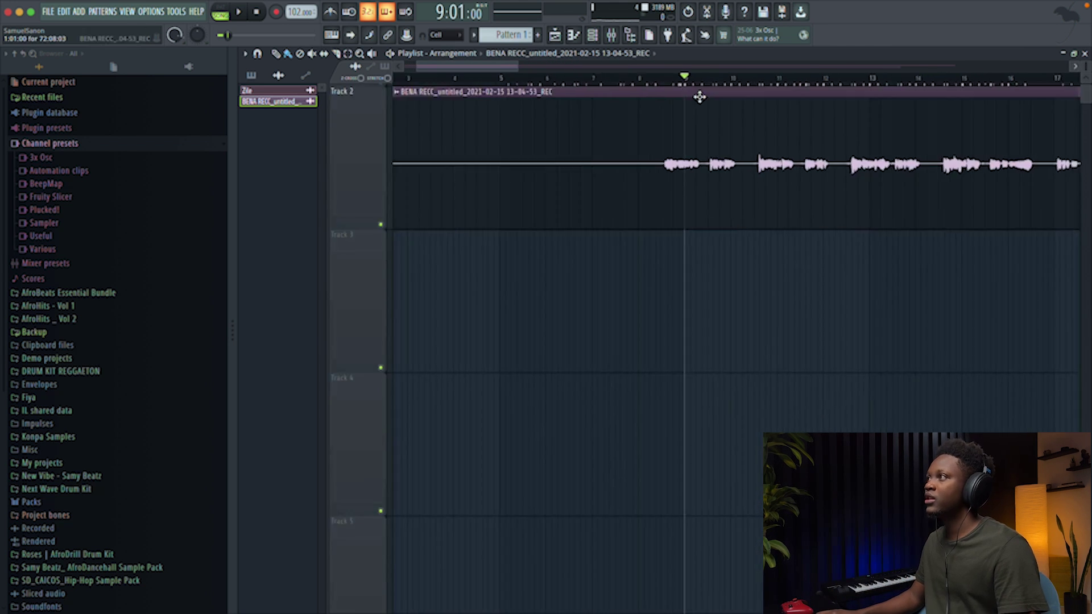
{"action": "scroll", "coordinate": [663, 91], "scroll_direction": "up", "scroll_amount": 1}
{"action": "left_click", "coordinate": [646, 80]}
{"action": "key", "text": "space"}
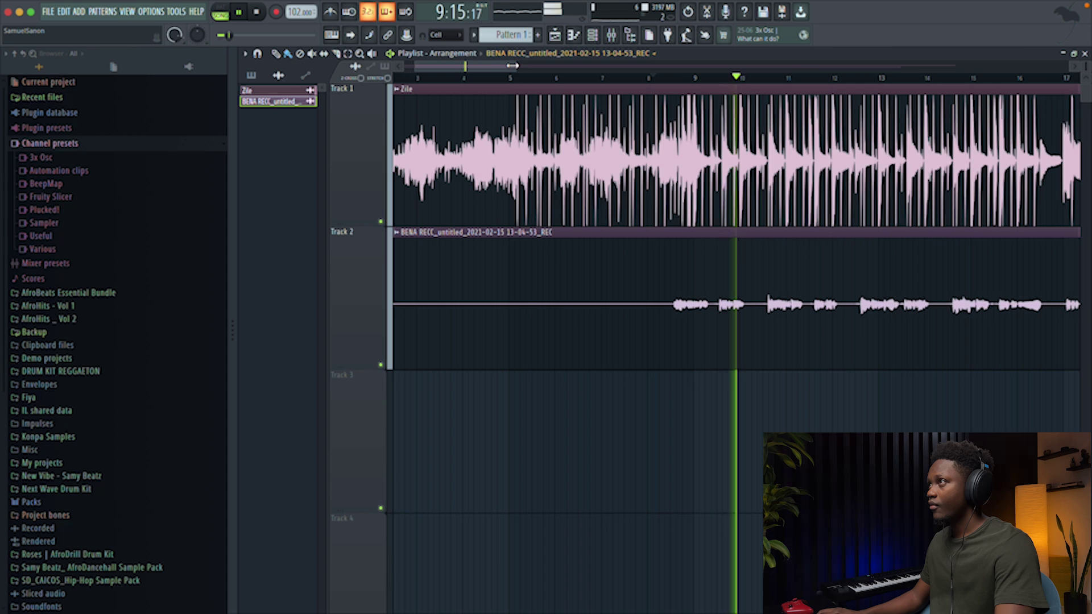
{"action": "scroll", "coordinate": [774, 114], "scroll_direction": "down", "scroll_amount": 5}
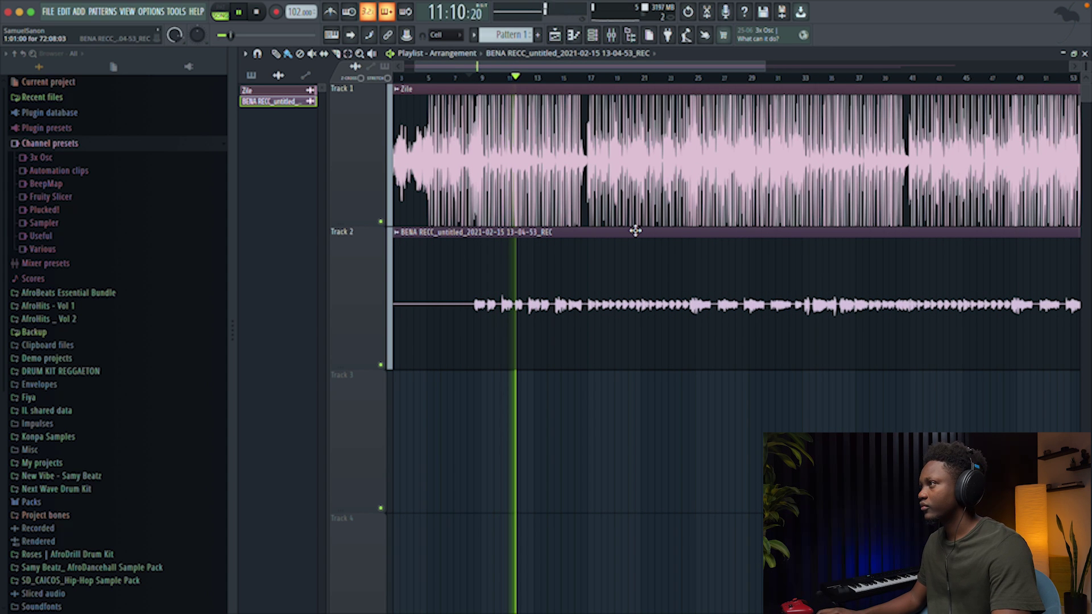
Step: Label the recorded vocal clip with the preset Vocal name, colour and icon, and stop playback
{"action": "right_click", "coordinate": [270, 101]}
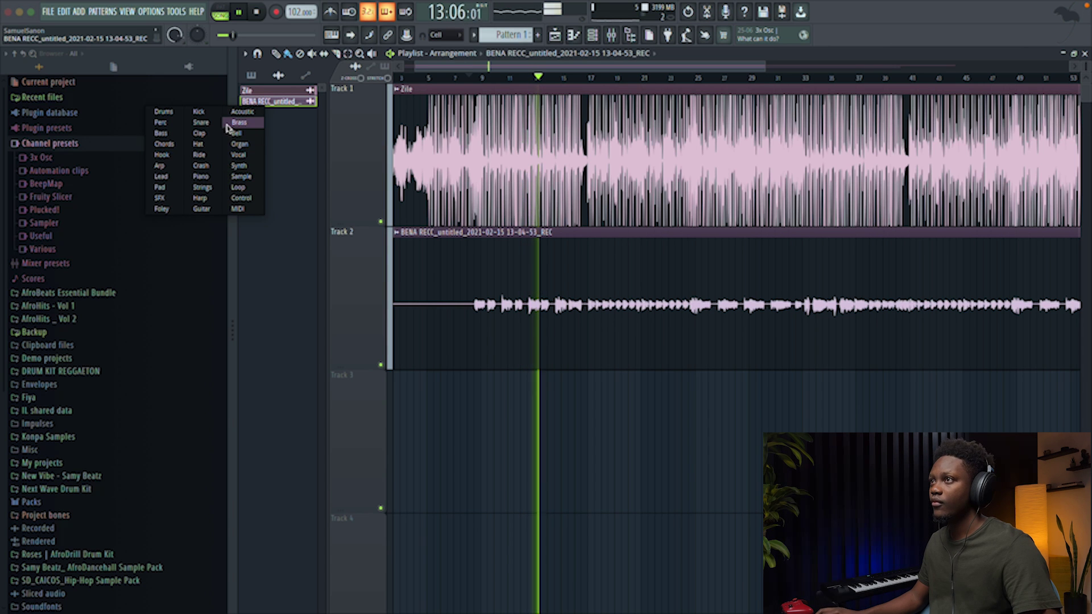
{"action": "left_click", "coordinate": [232, 155]}
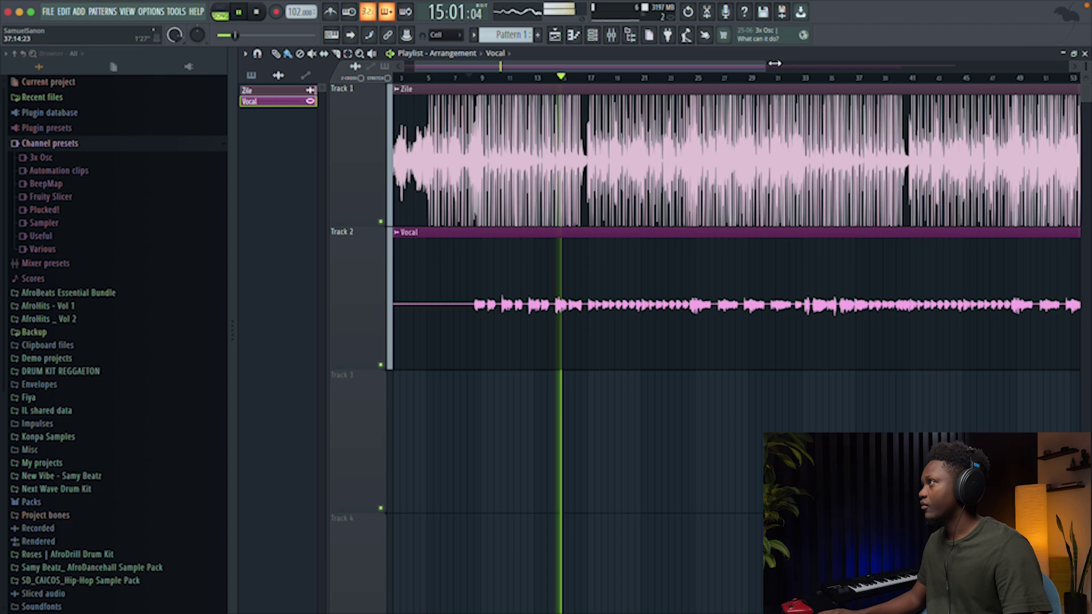
{"action": "scroll", "coordinate": [921, 85], "scroll_direction": "down", "scroll_amount": 4}
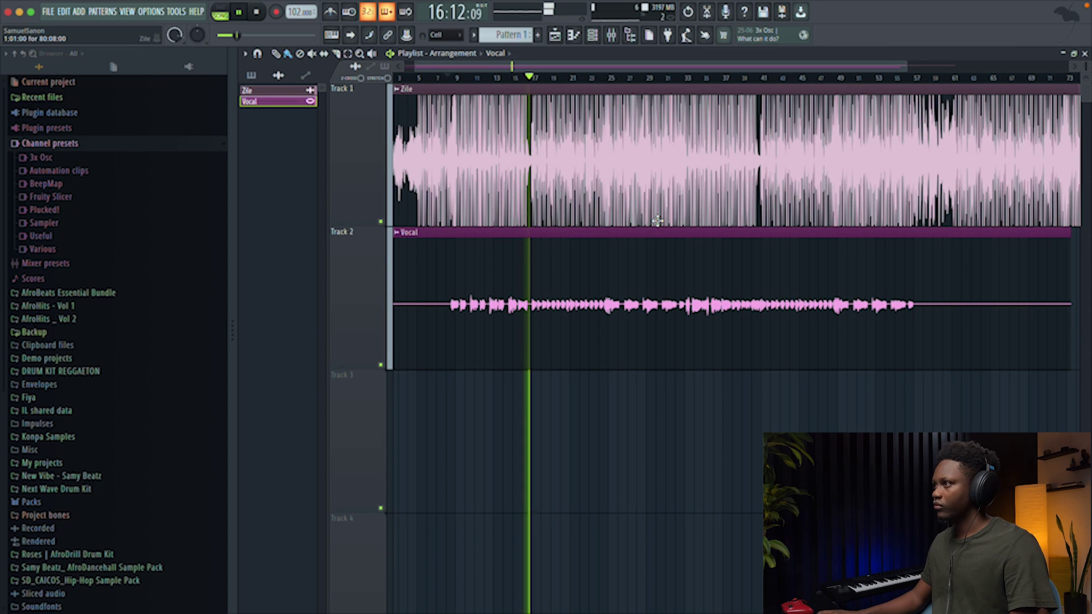
{"action": "key", "text": "space"}
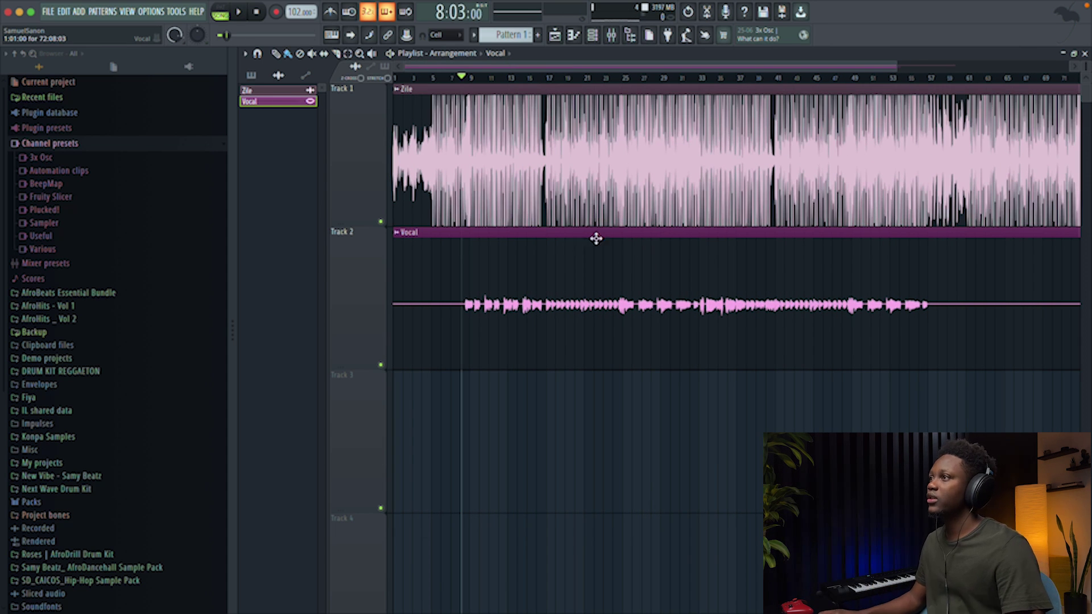
Step: Route the Vocal mixer track only to Insert 16 and briefly play the song to check the signal
{"action": "double_click", "coordinate": [633, 244]}
{"action": "left_click", "coordinate": [657, 243]}
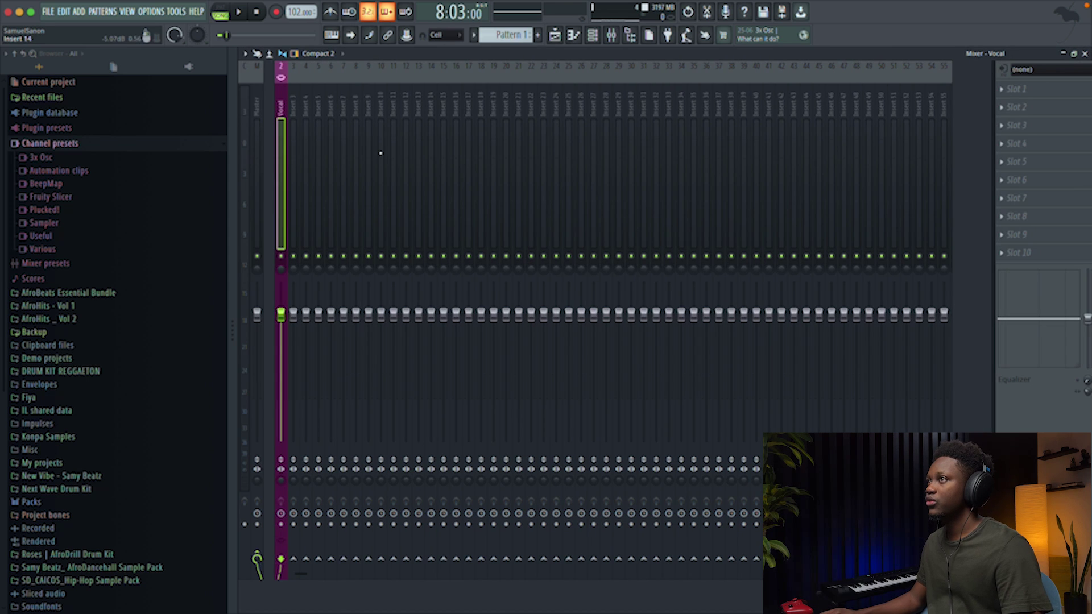
{"action": "key", "text": "space"}
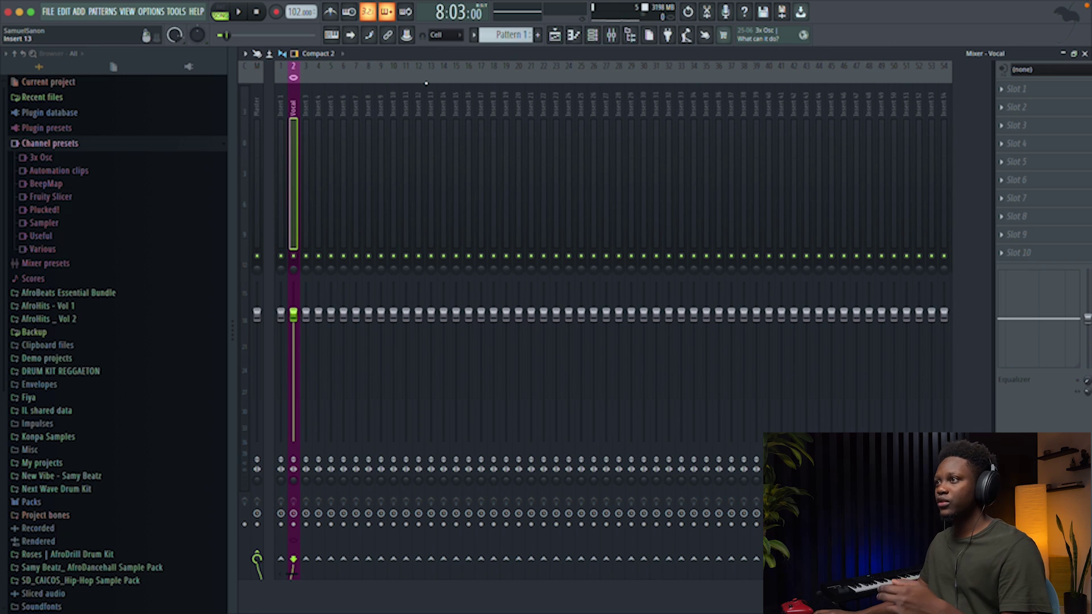
{"action": "key", "text": "alt+Left"}
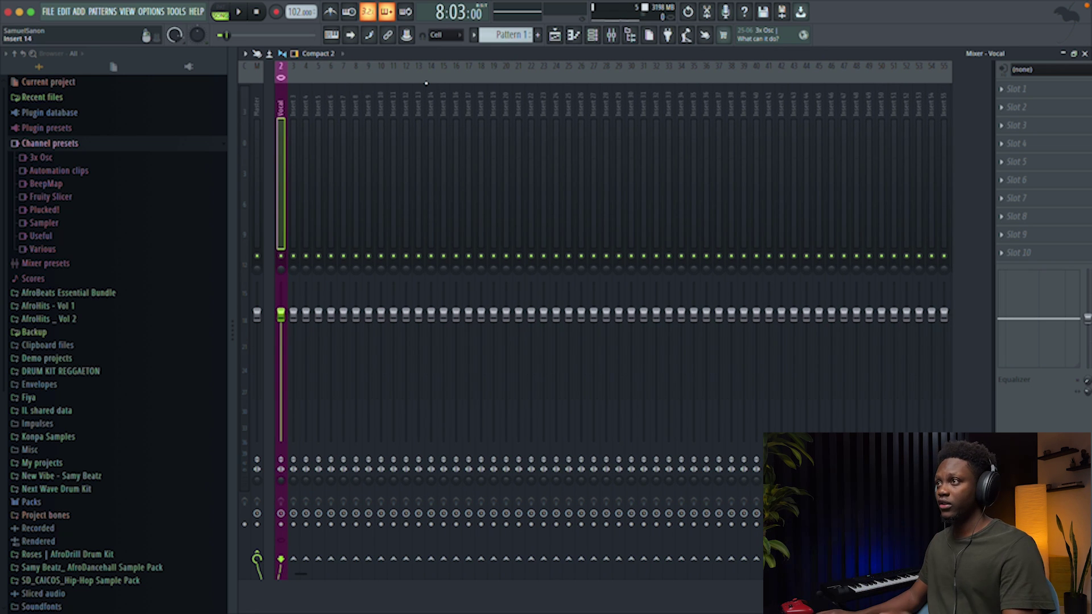
{"action": "key", "text": "alt+Right"}
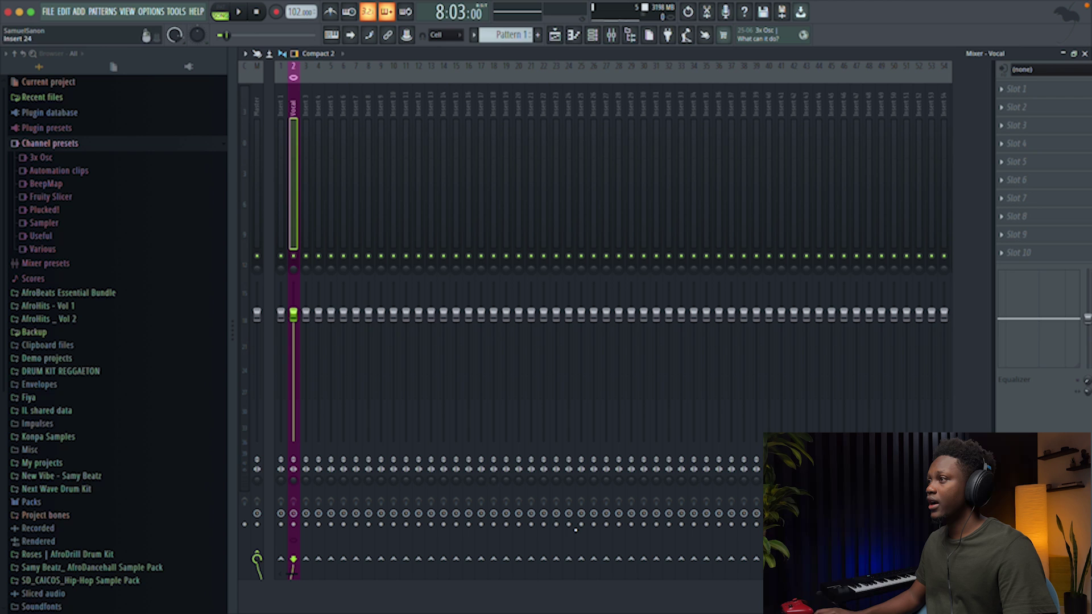
{"action": "right_click", "coordinate": [469, 560]}
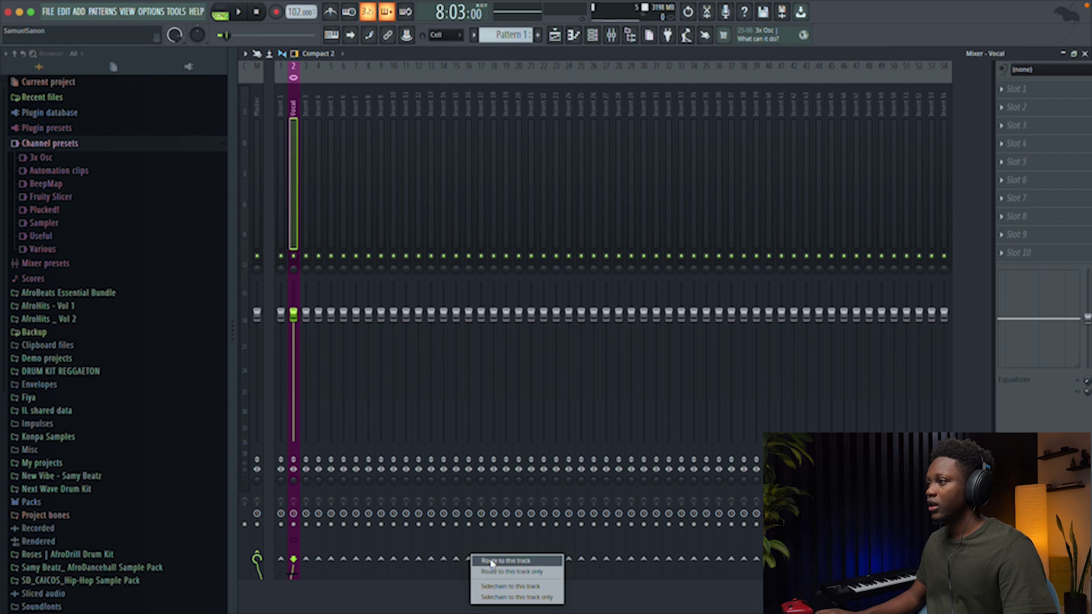
{"action": "left_click", "coordinate": [505, 570]}
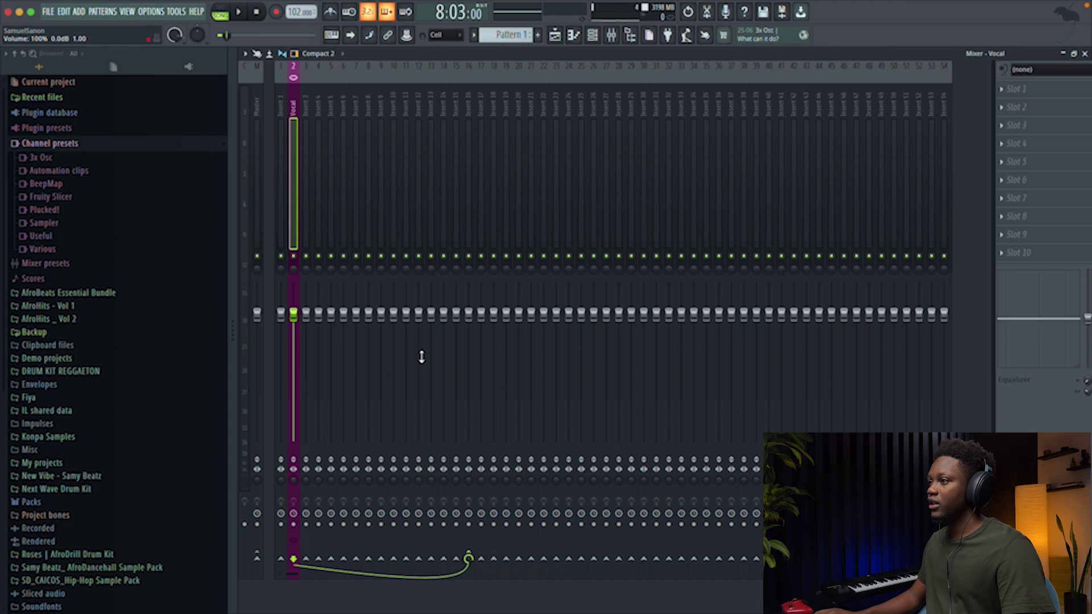
{"action": "key", "text": "space"}
{"action": "key", "text": "space"}
Step: Rename mixer Insert 16 as Lead Buss
{"action": "left_click", "coordinate": [469, 202]}
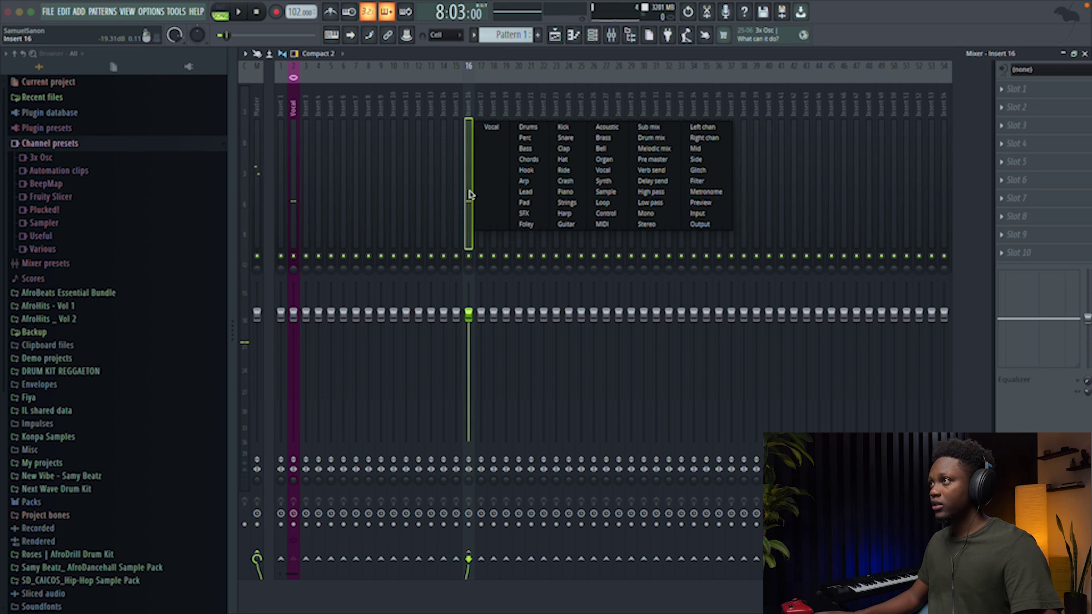
{"action": "type", "text": "Vo"}
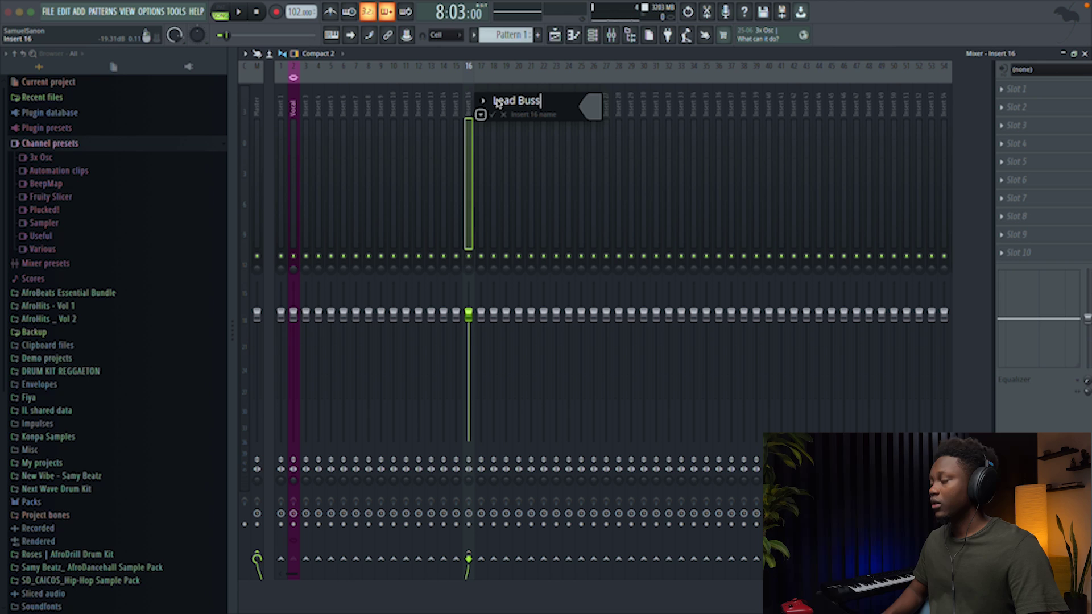
{"action": "key", "text": "Return"}
{"action": "scroll", "coordinate": [430, 169], "scroll_direction": "down", "scroll_amount": 1}
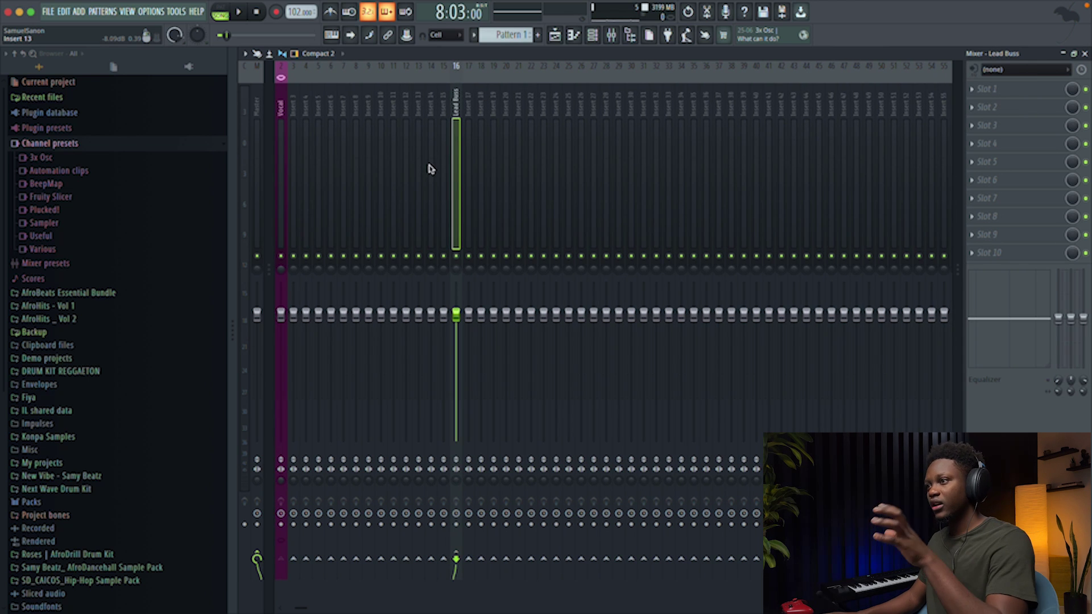
{"action": "scroll", "coordinate": [448, 193], "scroll_direction": "up", "scroll_amount": 1}
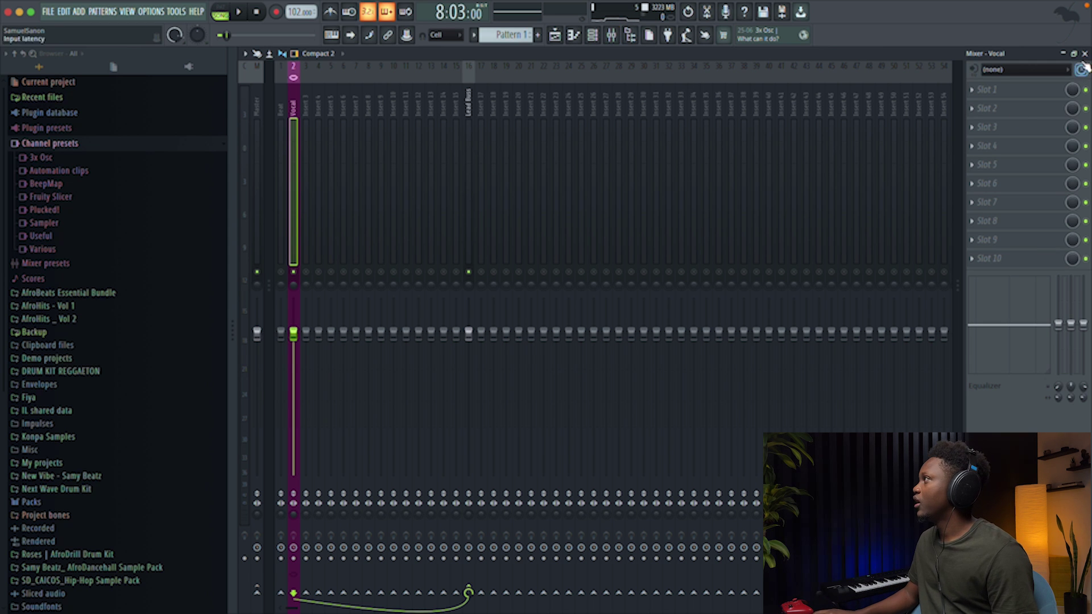
Step: Play the soloed Vocal track through Lead Buss to hear it without effects
{"action": "key", "text": "space"}
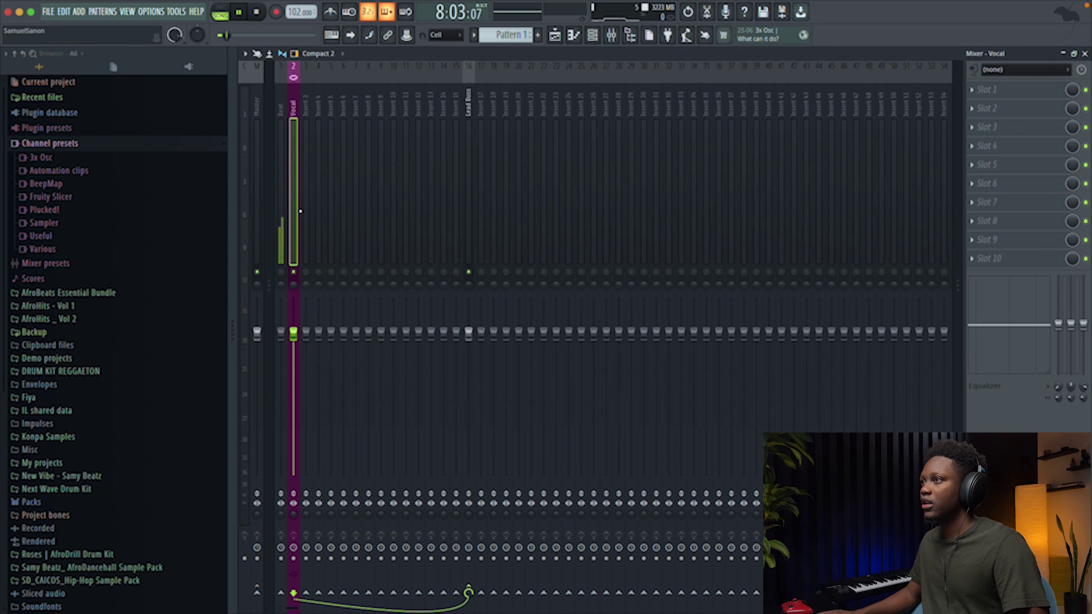
{"action": "scroll", "coordinate": [300, 214], "scroll_direction": "down", "scroll_amount": 2}
{"action": "scroll", "coordinate": [313, 211], "scroll_direction": "up", "scroll_amount": 2}
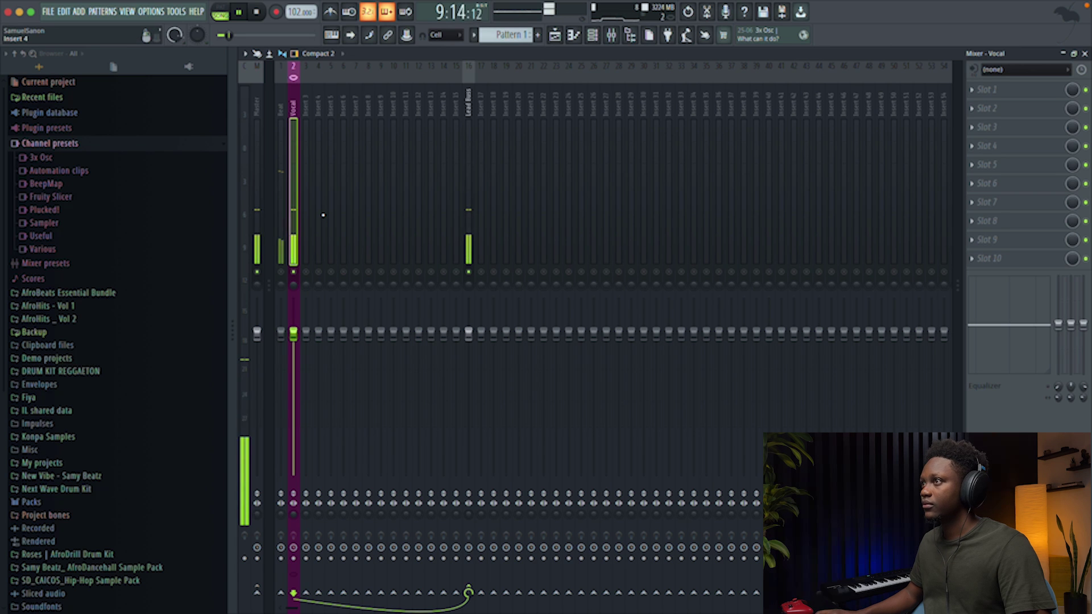
{"action": "key", "text": "space"}
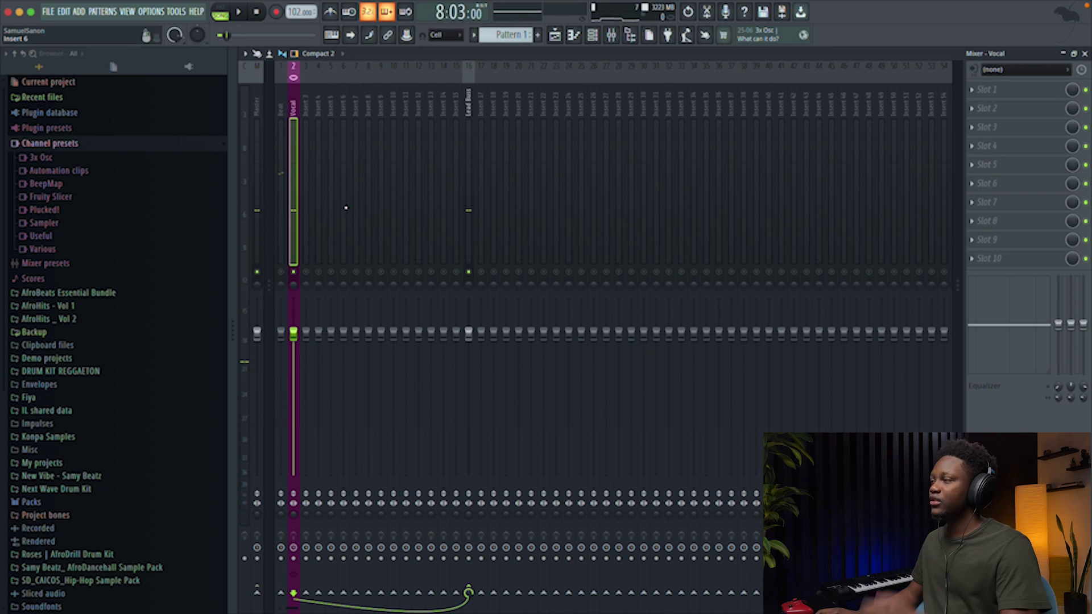
Step: Load Clarity Vx Mono in the Vocal track's first effect slot and set its ambience reduction to about 40 during playback
{"action": "left_click", "coordinate": [976, 93]}
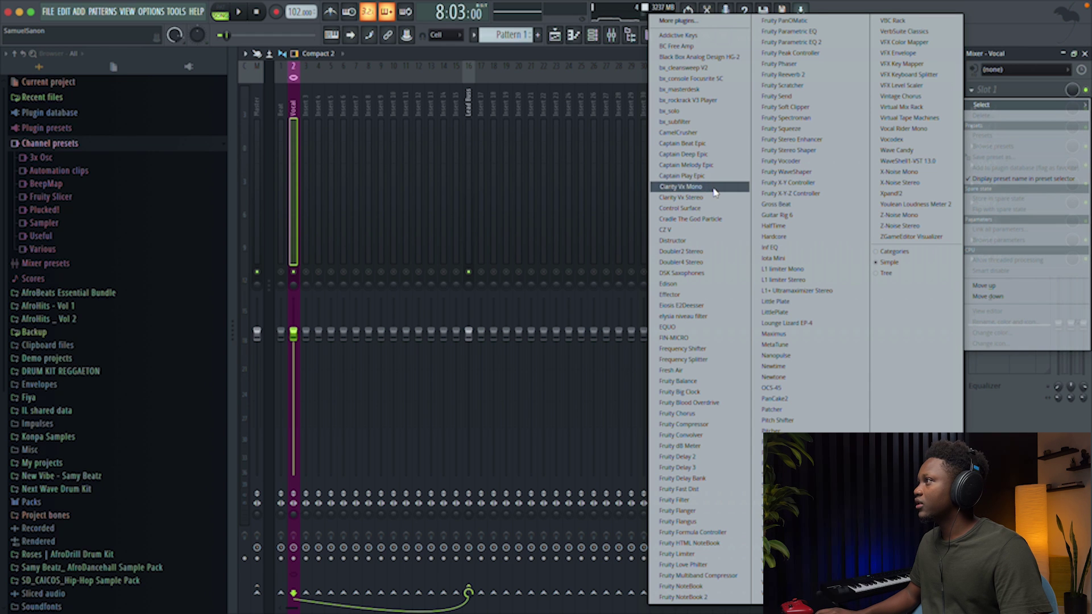
{"action": "left_click", "coordinate": [695, 187]}
{"action": "key", "text": "space"}
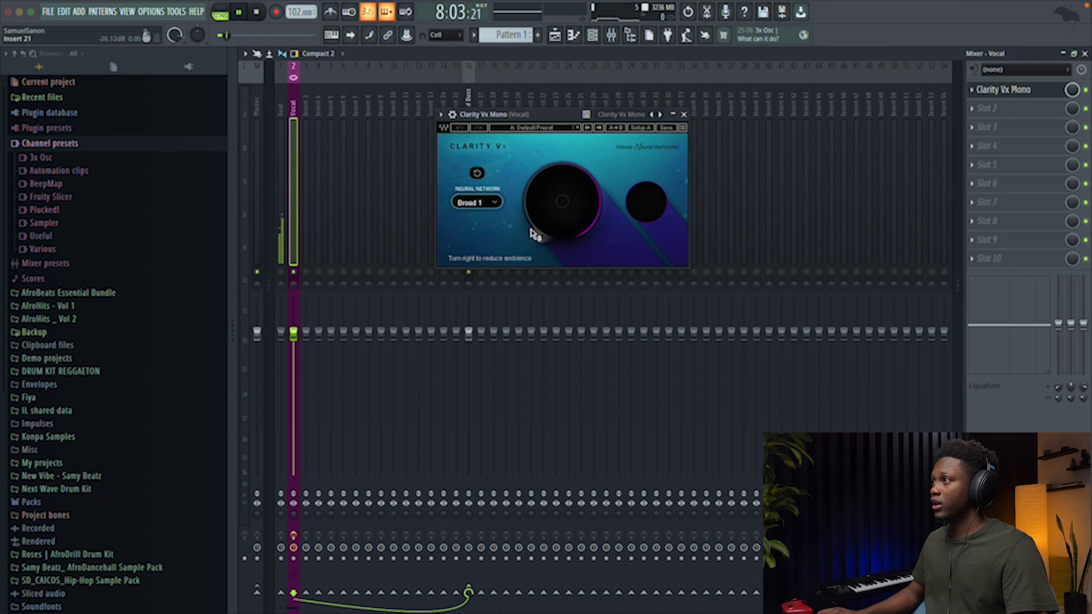
{"action": "left_click_drag", "start_coordinate": [562, 201], "coordinate": [561, 173]}
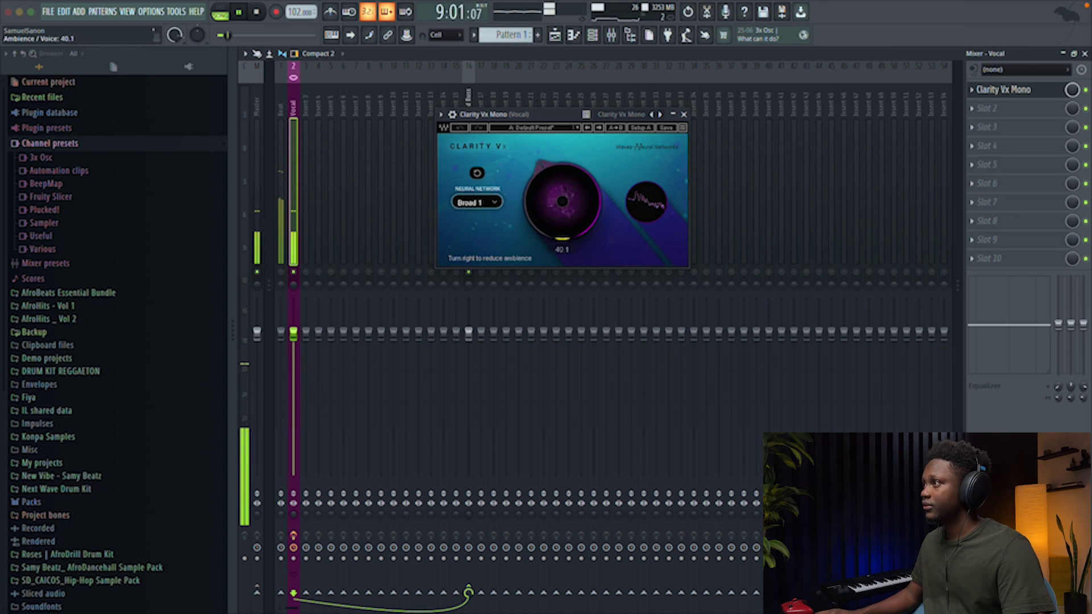
Step: Start playback from bar 9, raise the Clarity Vx ambience reduction to 48, and close the plugin
{"action": "key", "text": "F5"}
{"action": "key", "text": "space"}
{"action": "key", "text": "space"}
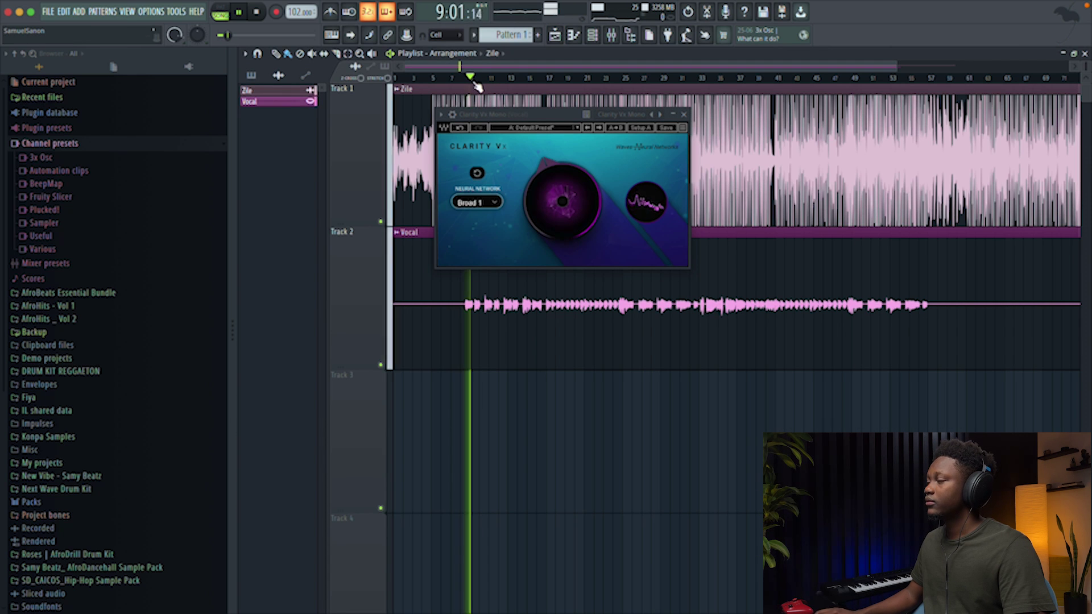
{"action": "left_click", "coordinate": [616, 38]}
{"action": "left_click_drag", "start_coordinate": [561, 201], "coordinate": [562, 188]}
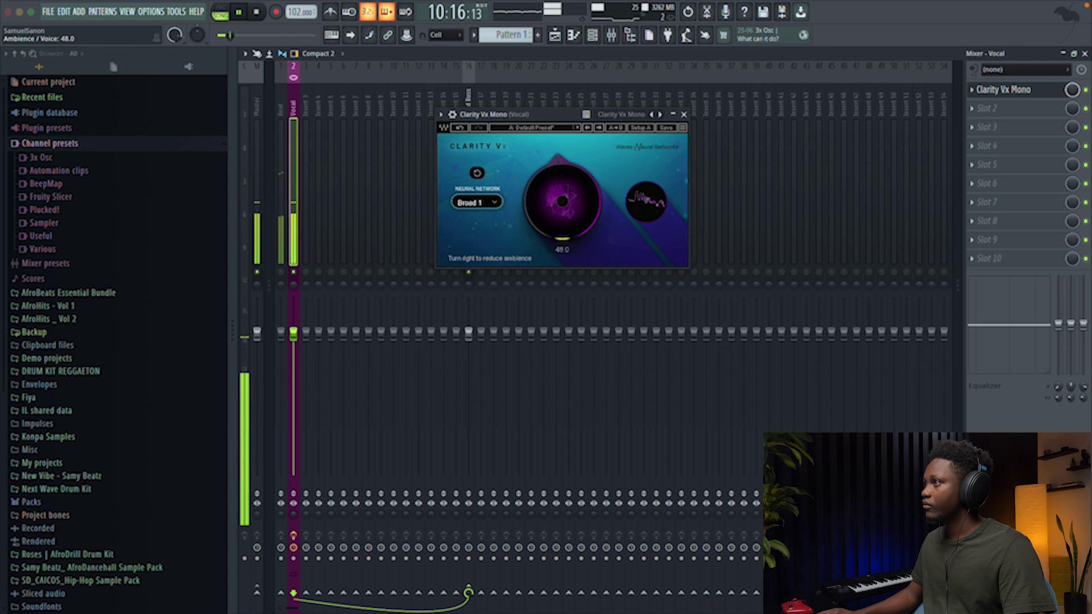
{"action": "key", "text": "space"}
{"action": "left_click", "coordinate": [685, 116]}
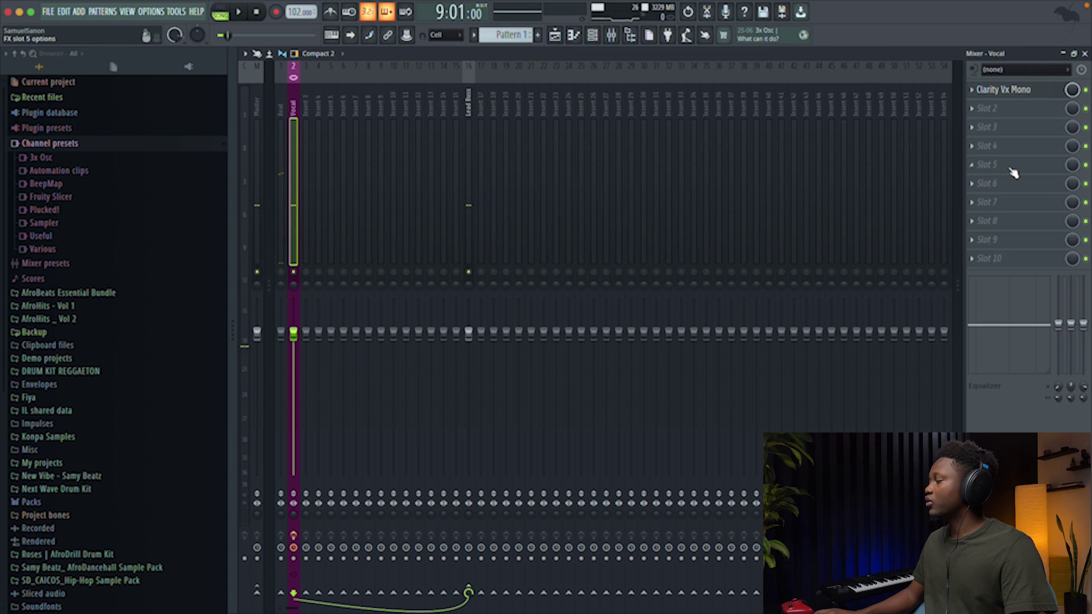
Step: Load Vocal Rider Stereo through WaveShell1-VST 13.0 in the Vocal track's second effect slot
{"action": "left_click", "coordinate": [973, 114]}
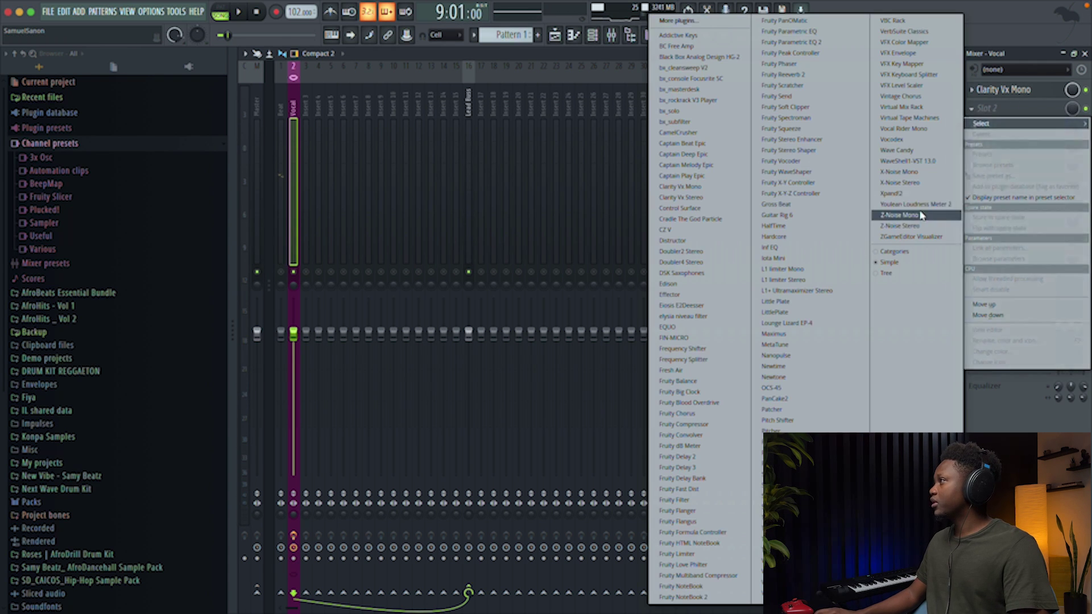
{"action": "left_click", "coordinate": [910, 161]}
{"action": "left_click", "coordinate": [435, 246]}
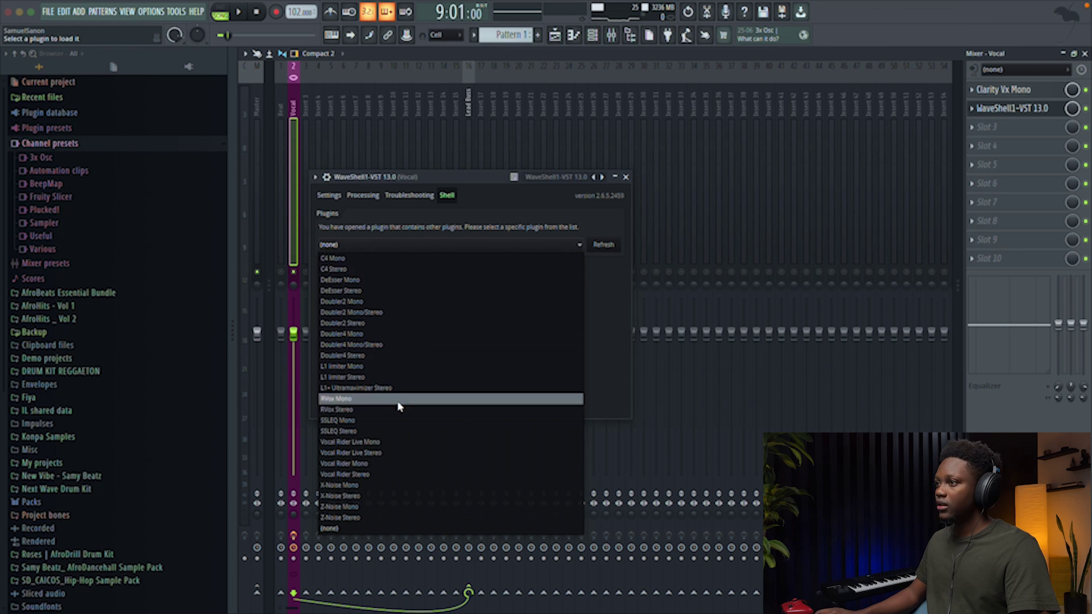
{"action": "left_click", "coordinate": [374, 475]}
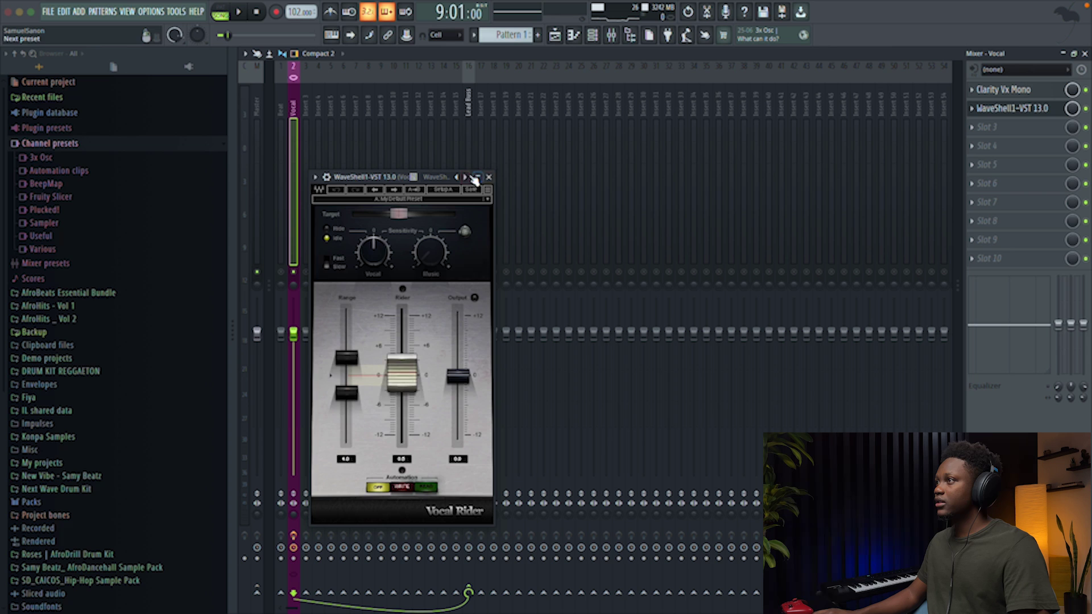
{"action": "left_click", "coordinate": [493, 177]}
Step: Replace the second slot's effect with Vocal Rider Mono through WaveShell1-VST 13.0 and play the vocal through it
{"action": "left_click", "coordinate": [977, 109]}
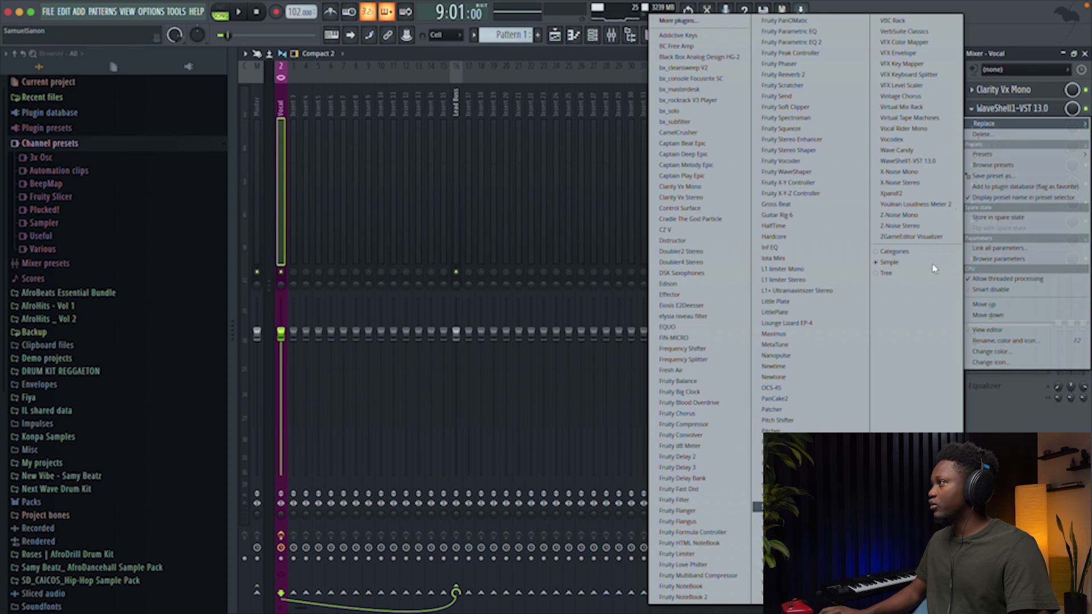
{"action": "left_click", "coordinate": [913, 162]}
{"action": "left_click", "coordinate": [444, 246]}
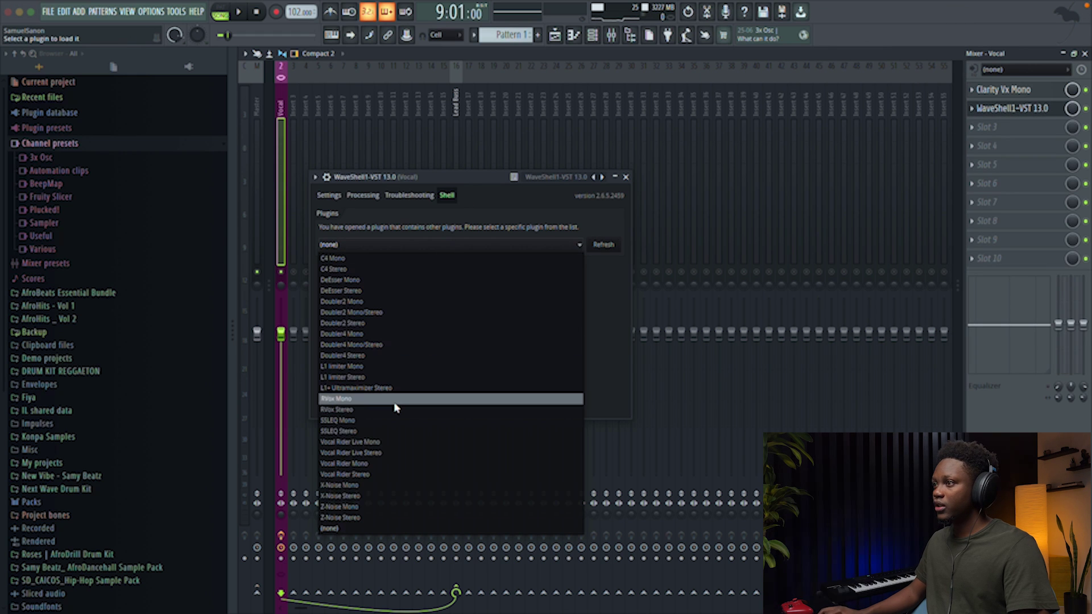
{"action": "left_click", "coordinate": [365, 465]}
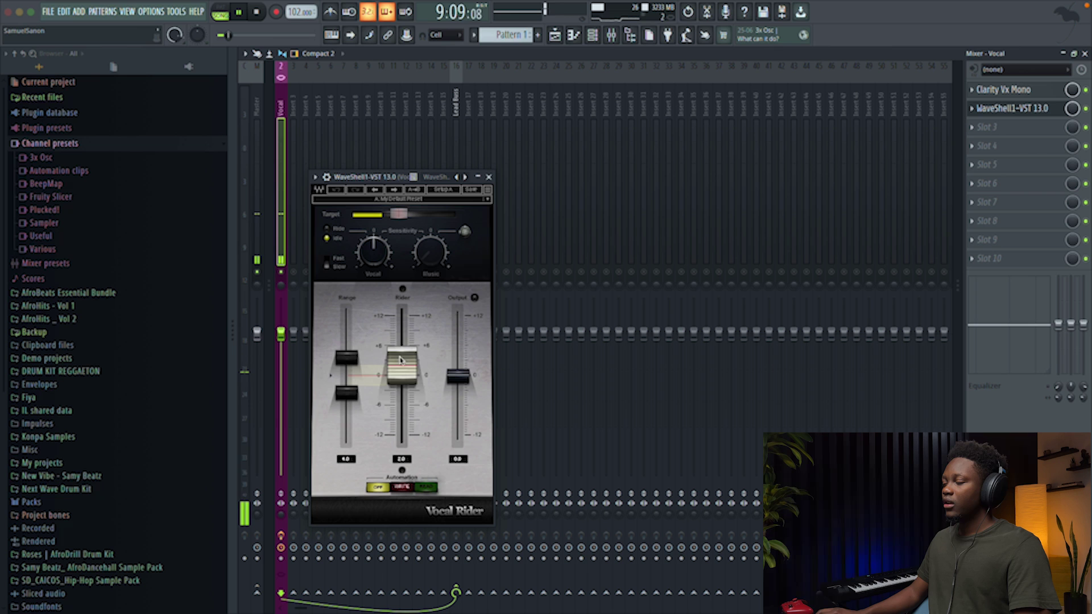
{"action": "key", "text": "space"}
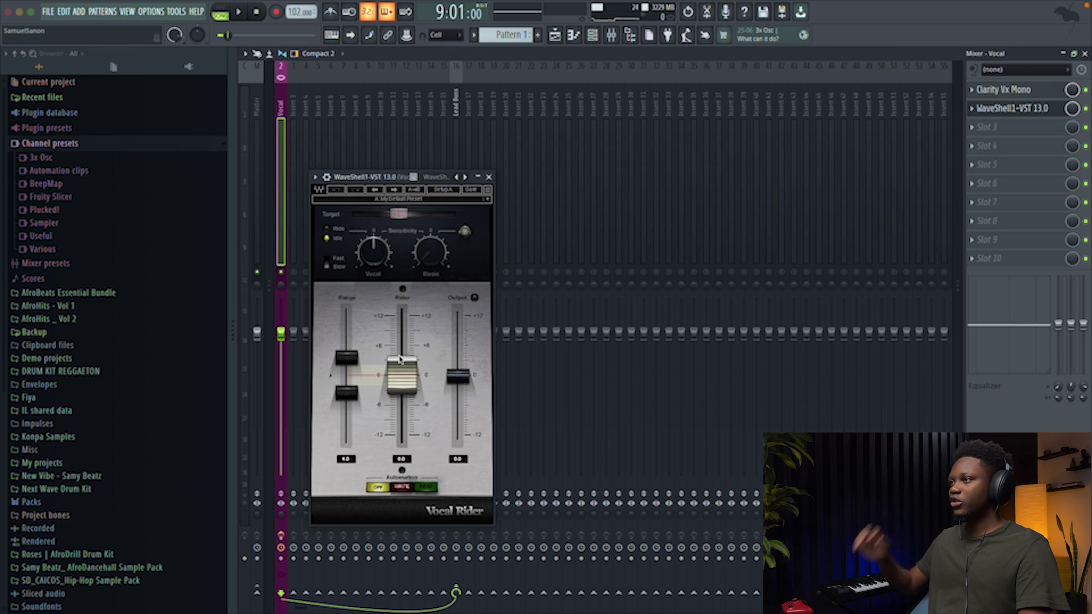
{"action": "key", "text": "space"}
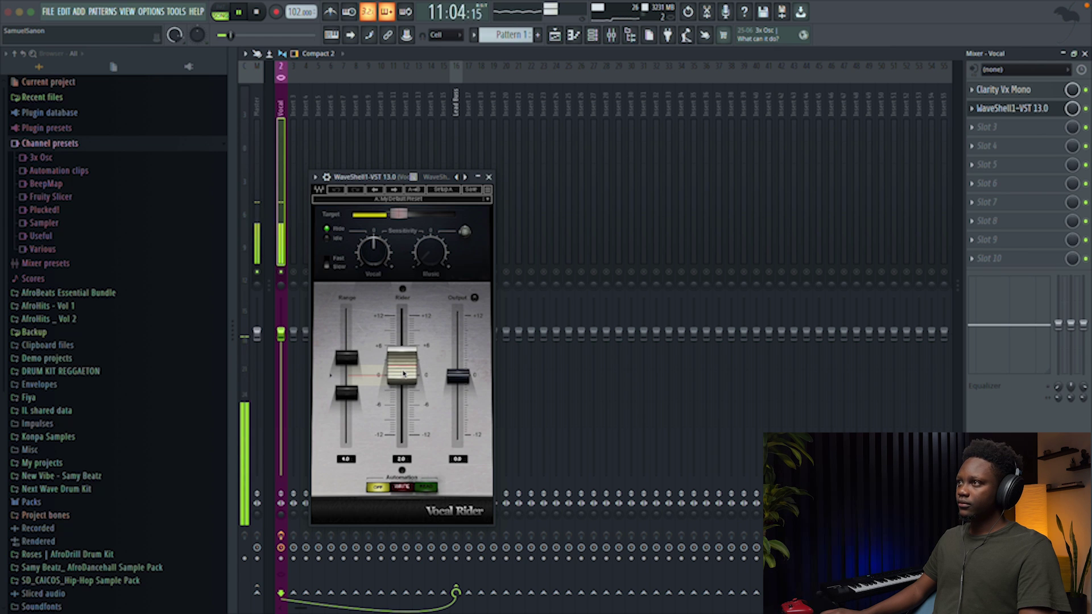
Step: Stop playback, close Vocal Rider, and load MetaTune in the Vocal track's third effect slot
{"action": "key", "text": "space"}
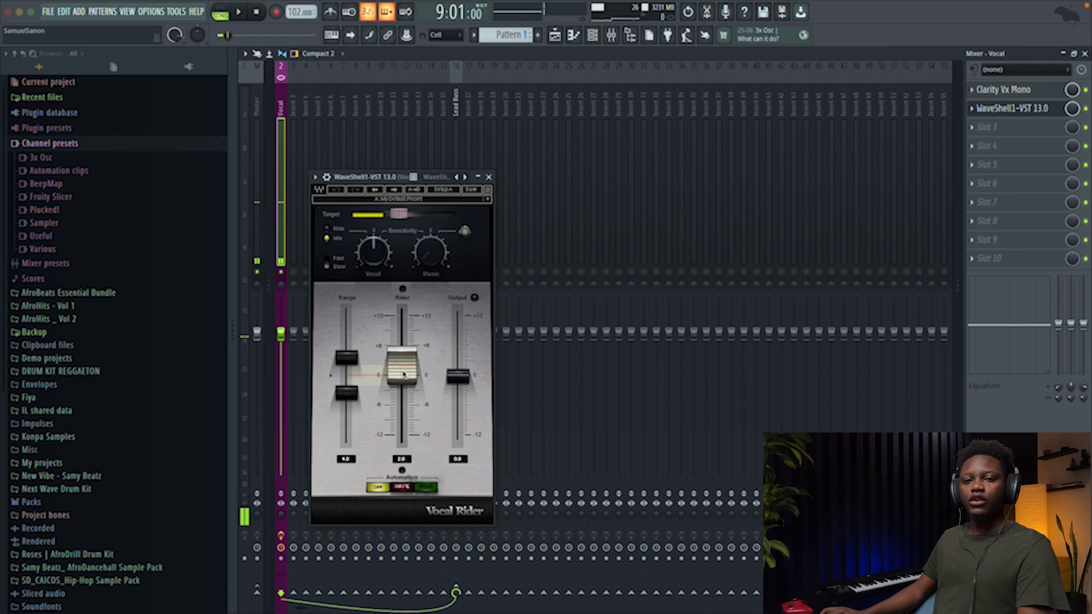
{"action": "left_click", "coordinate": [488, 177]}
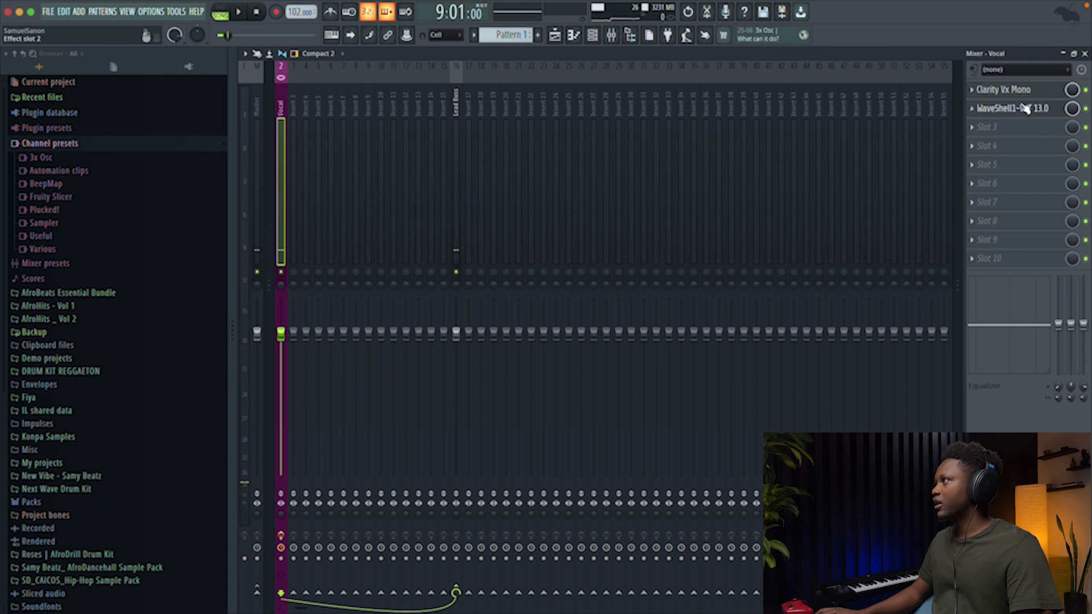
{"action": "left_click", "coordinate": [980, 132]}
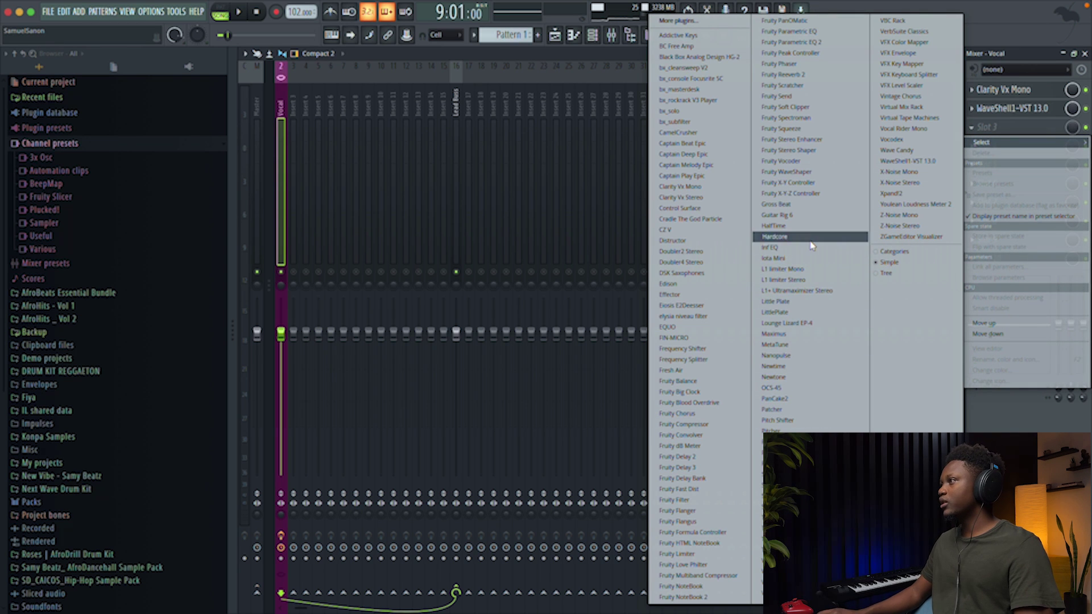
{"action": "left_click", "coordinate": [782, 346]}
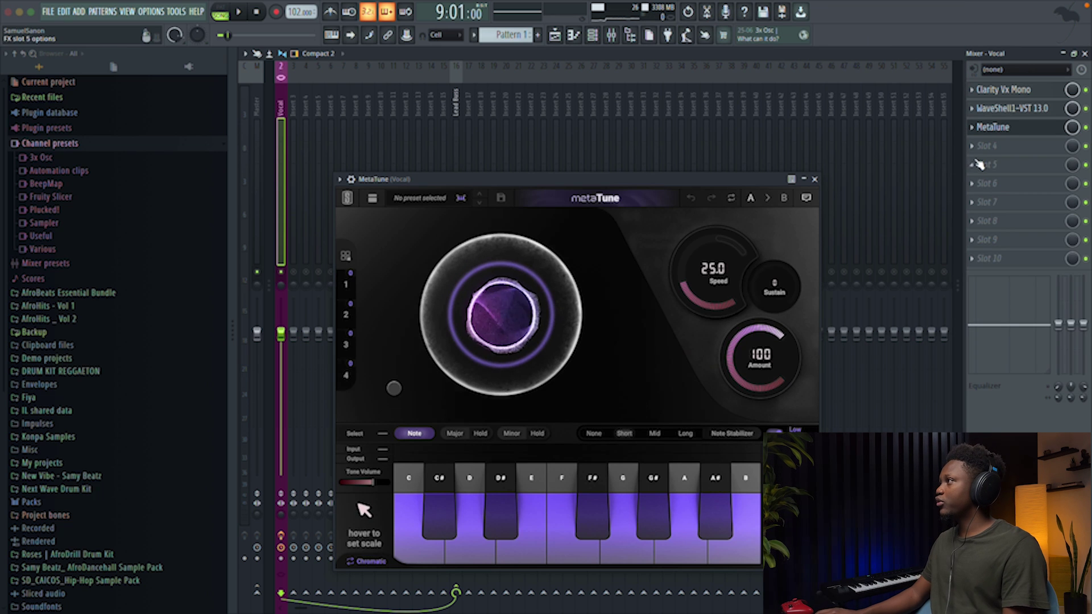
Step: Try Pitcher in the Vocal track's fourth effect slot and delete it from the chain
{"action": "left_click", "coordinate": [975, 166]}
{"action": "left_click", "coordinate": [785, 398]}
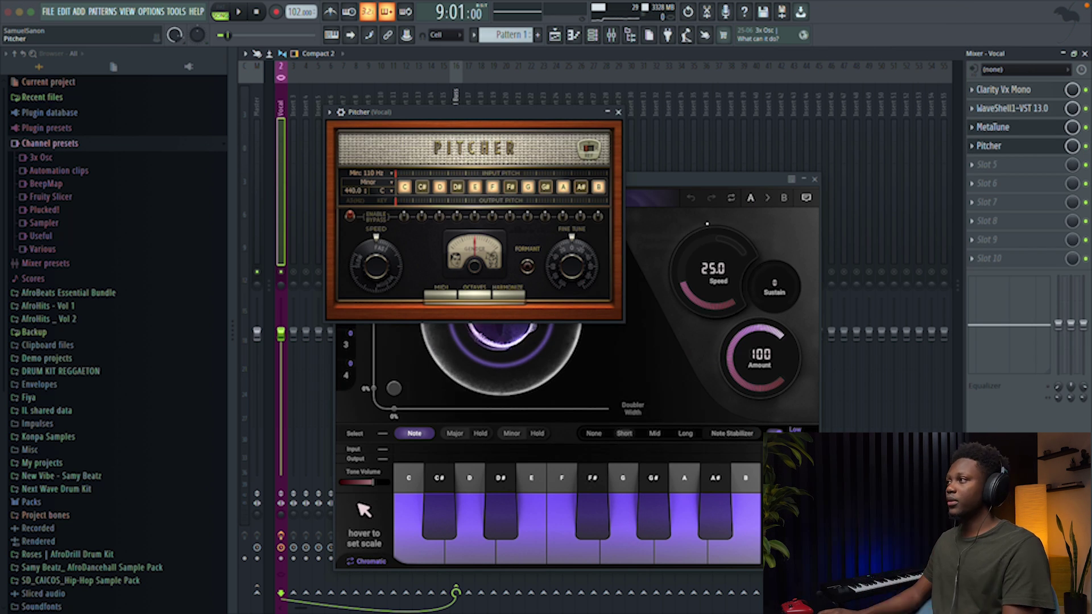
{"action": "scroll", "coordinate": [992, 152], "scroll_direction": "down", "scroll_amount": 1}
{"action": "scroll", "coordinate": [982, 149], "scroll_direction": "down", "scroll_amount": 1}
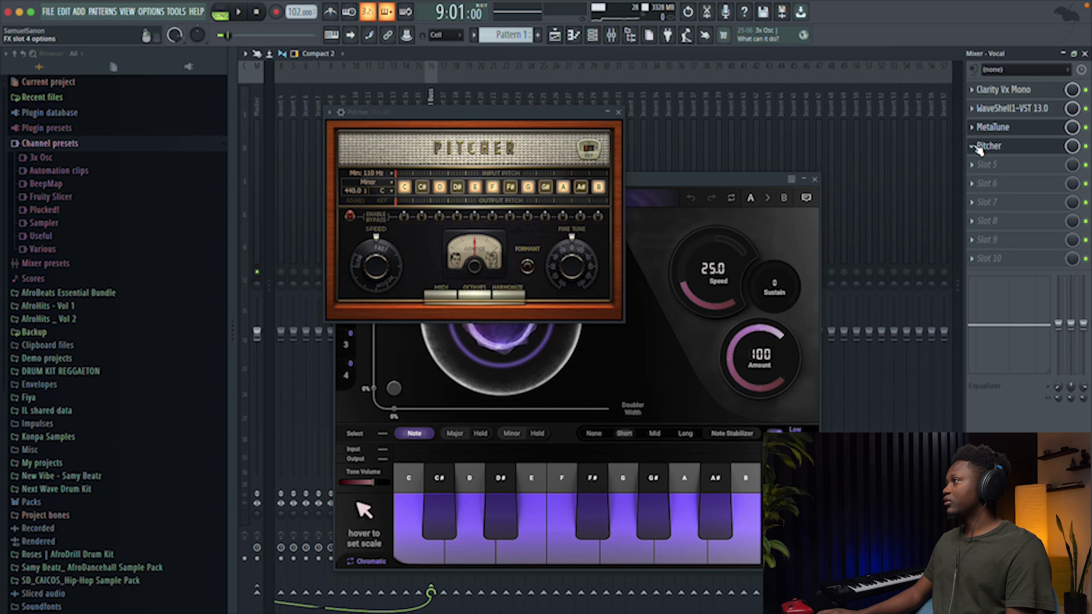
{"action": "right_click", "coordinate": [979, 149]}
{"action": "left_click", "coordinate": [983, 173]}
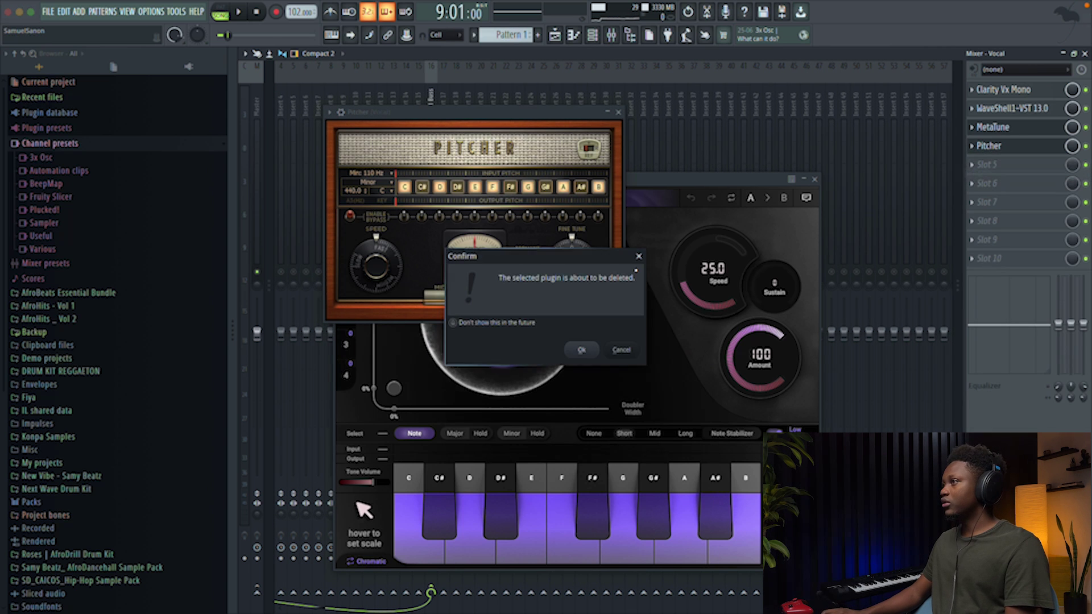
{"action": "left_click", "coordinate": [578, 347]}
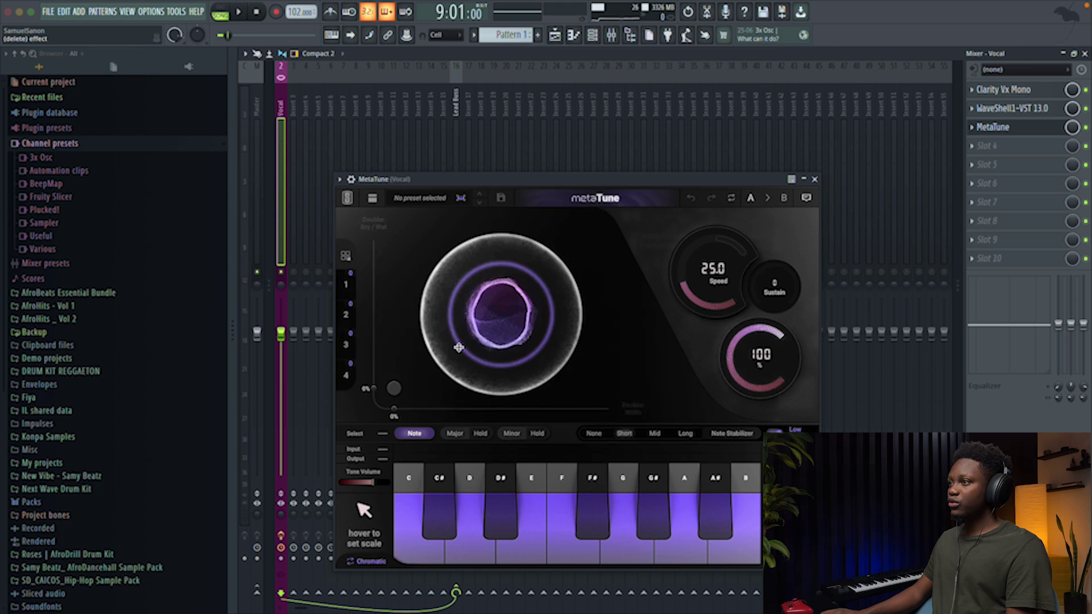
Step: Set MetaTune's scale to C# minor
{"action": "left_click_drag", "start_coordinate": [458, 347], "coordinate": [473, 334]}
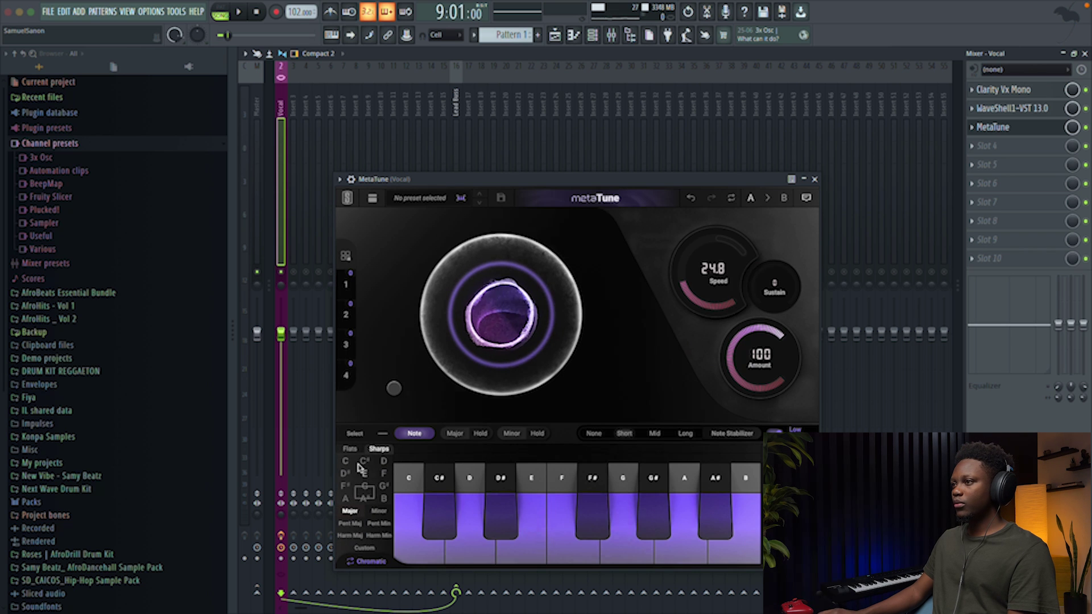
{"action": "left_click", "coordinate": [379, 513]}
{"action": "left_click", "coordinate": [379, 512]}
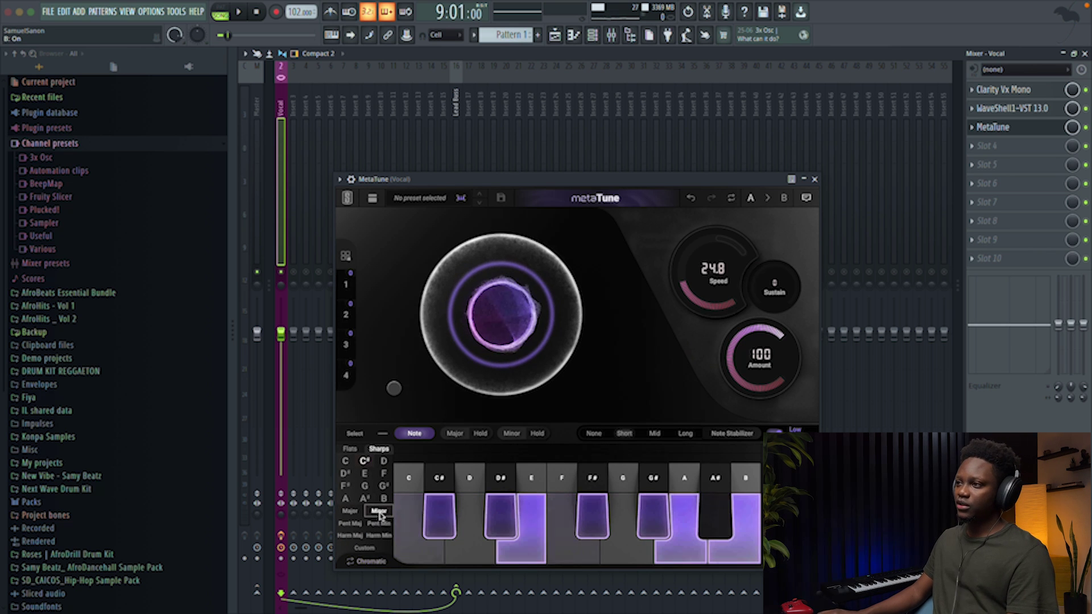
Step: Audition MetaTune speeds of 8.6 and -3.0 ms on the vocal, set the speed to 0.0 ms, and play the song again
{"action": "key", "text": "space"}
{"action": "scroll", "coordinate": [703, 277], "scroll_direction": "down", "scroll_amount": 3}
{"action": "scroll", "coordinate": [704, 277], "scroll_direction": "down", "scroll_amount": 5}
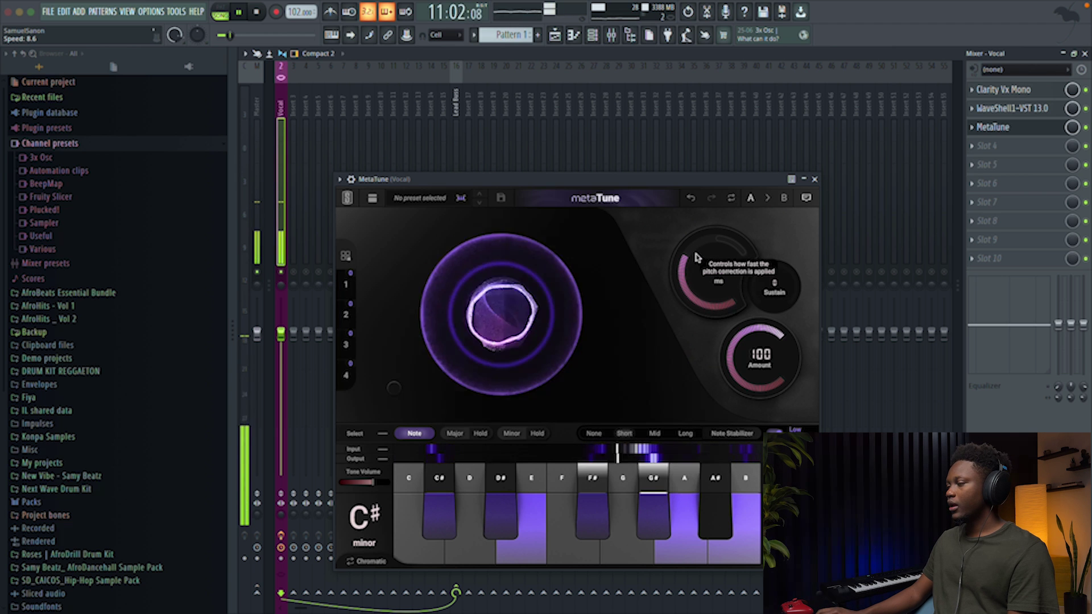
{"action": "key", "text": "space"}
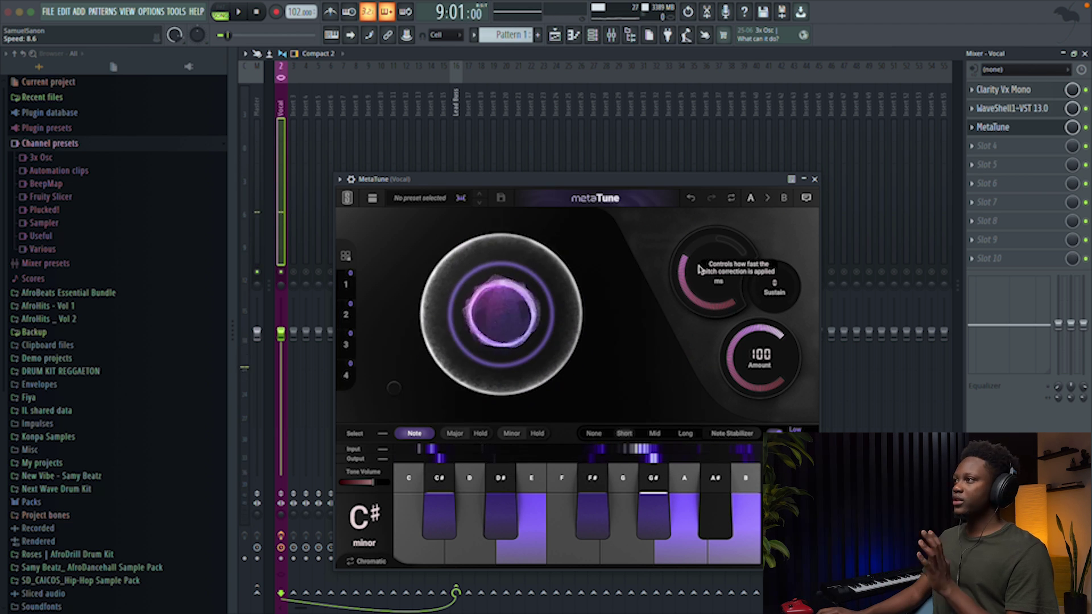
{"action": "scroll", "coordinate": [703, 253], "scroll_direction": "down", "scroll_amount": 3}
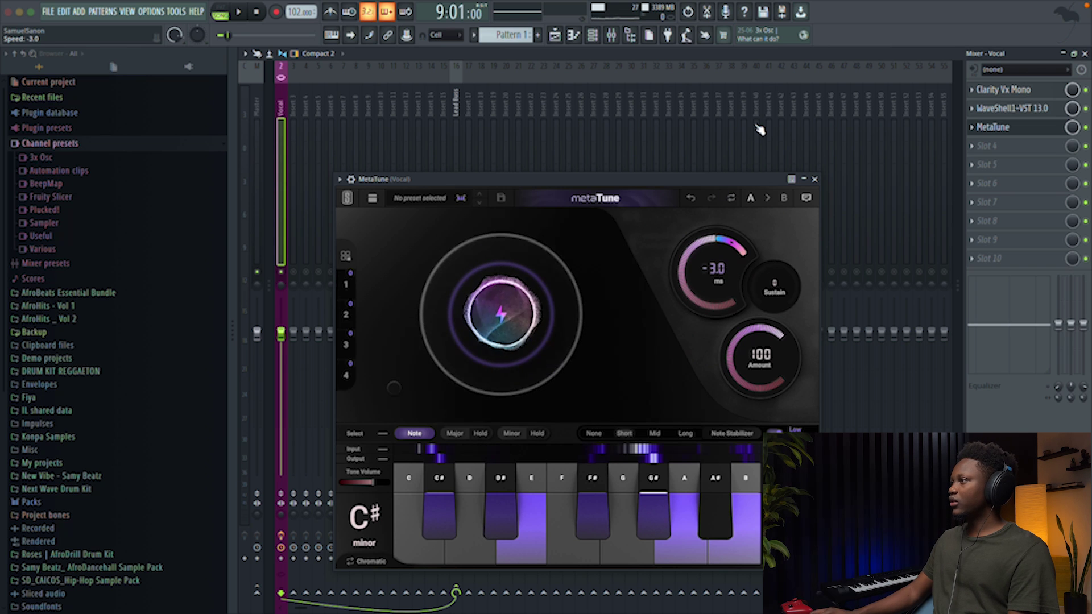
{"action": "key", "text": "space"}
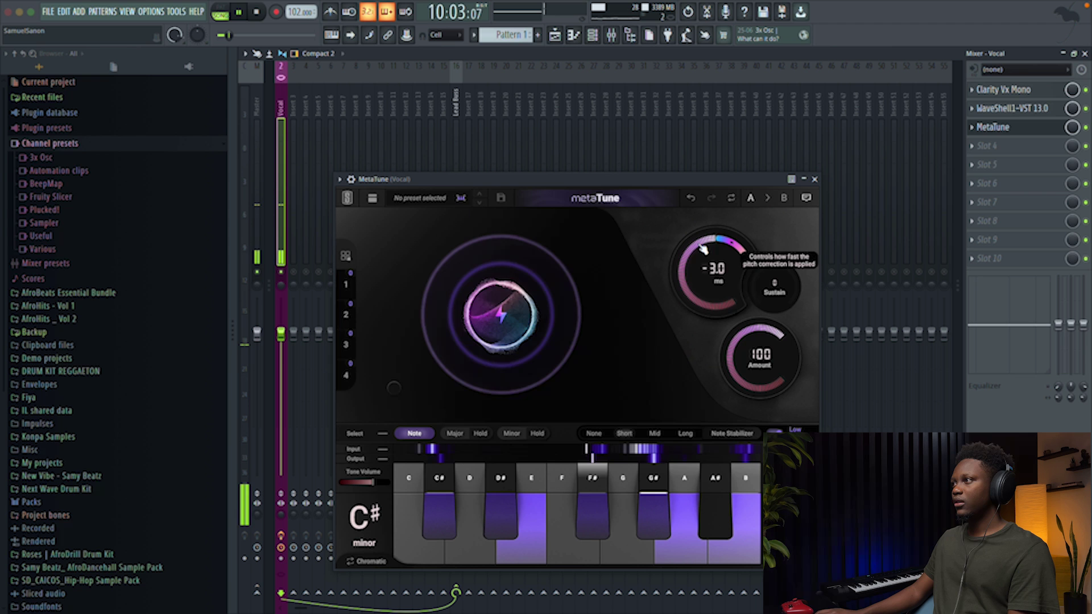
{"action": "key", "text": "space"}
{"action": "scroll", "coordinate": [737, 260], "scroll_direction": "up", "scroll_amount": 3}
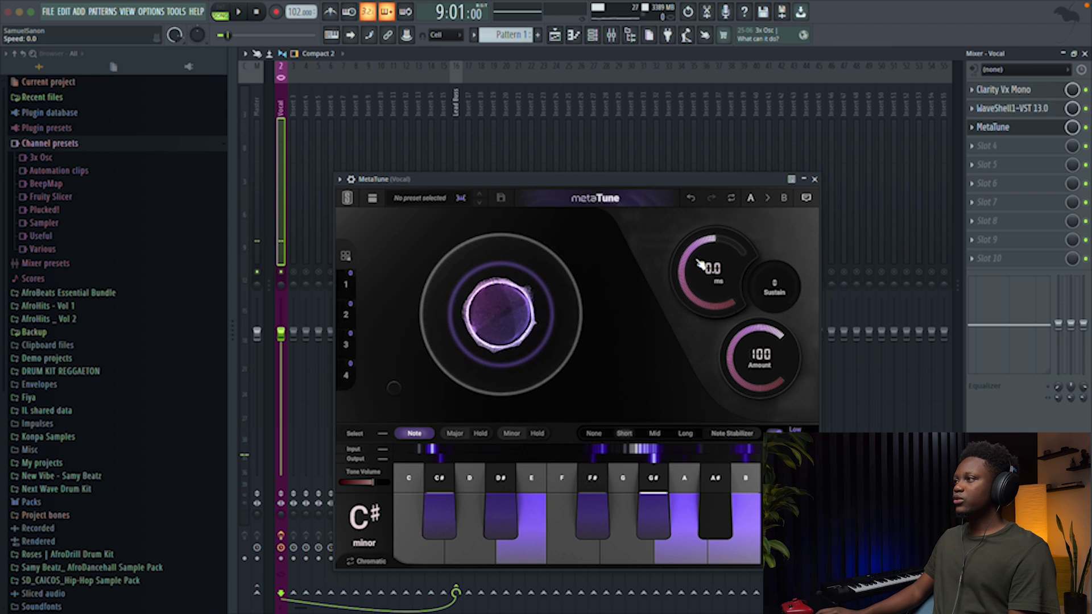
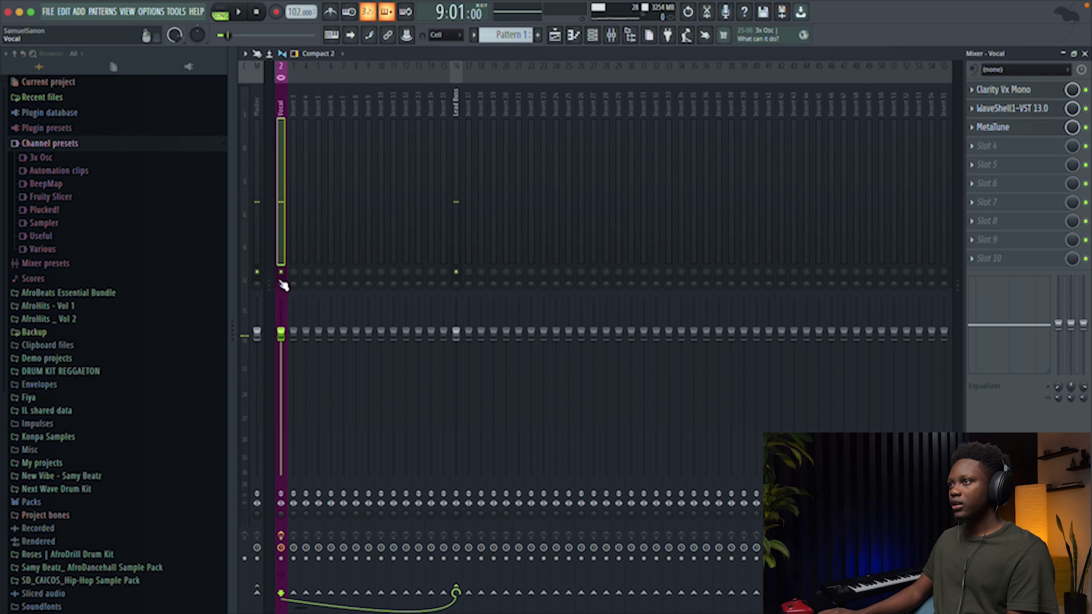
{"action": "scroll", "coordinate": [285, 283], "scroll_direction": "left", "scroll_amount": 1}
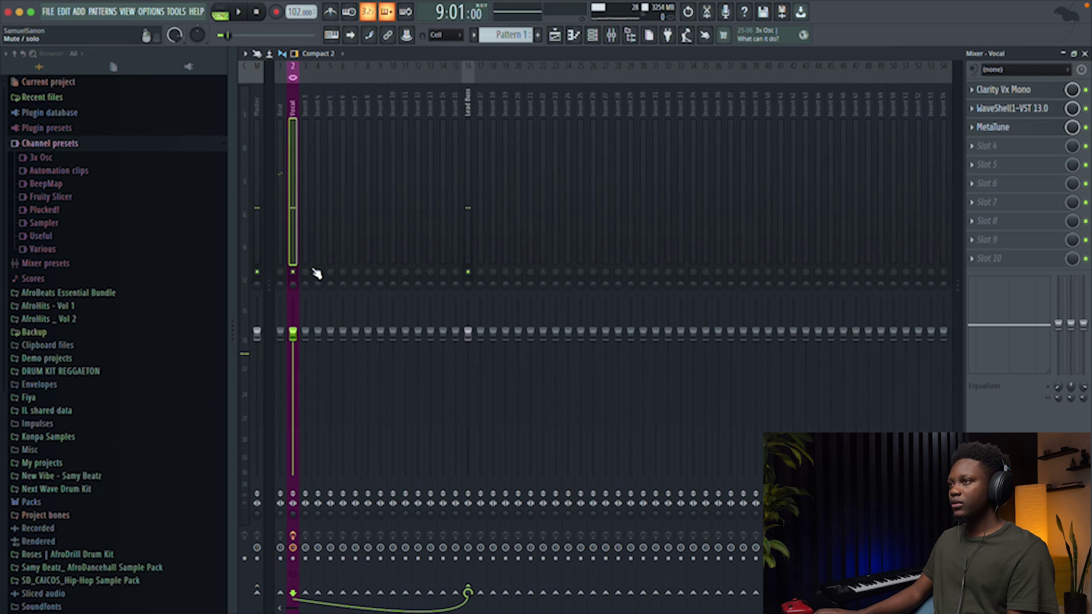
{"action": "key", "text": "space"}
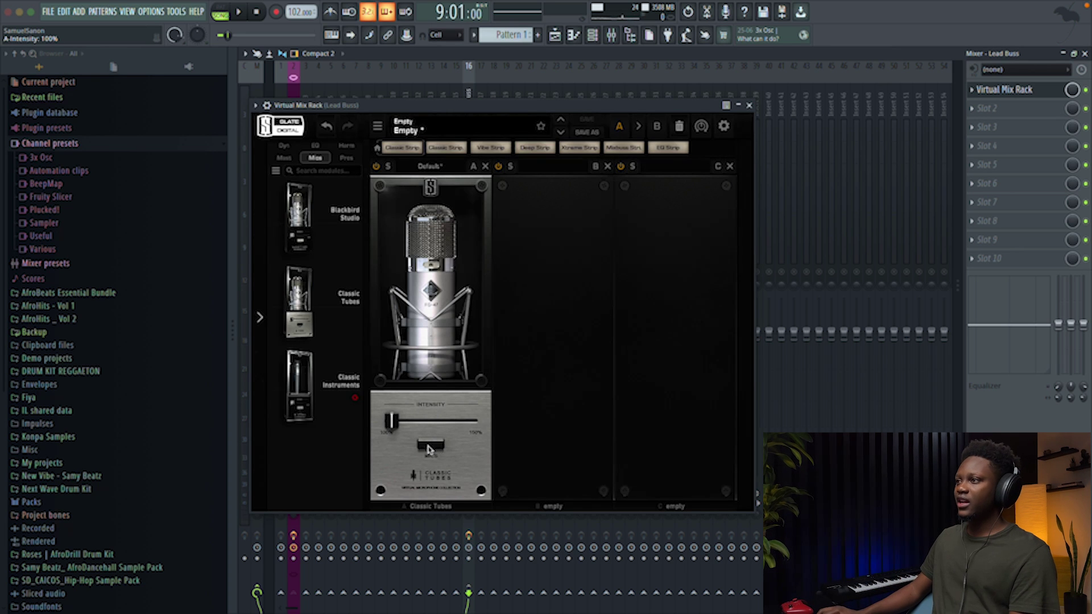
Step: Open the Classic Tubes microphone choices on the Lead Buss, try FG-67 and FG-800, and play the vocal with the Beat track muted
{"action": "left_click", "coordinate": [429, 449]}
{"action": "scroll", "coordinate": [414, 298], "scroll_direction": "down", "scroll_amount": 1}
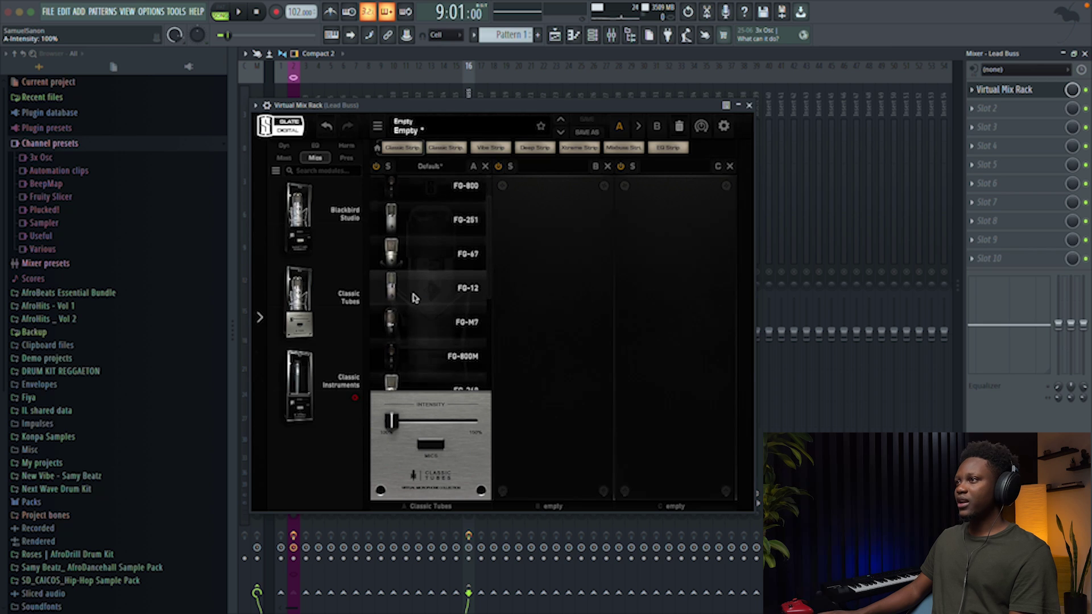
{"action": "scroll", "coordinate": [414, 295], "scroll_direction": "up", "scroll_amount": 2}
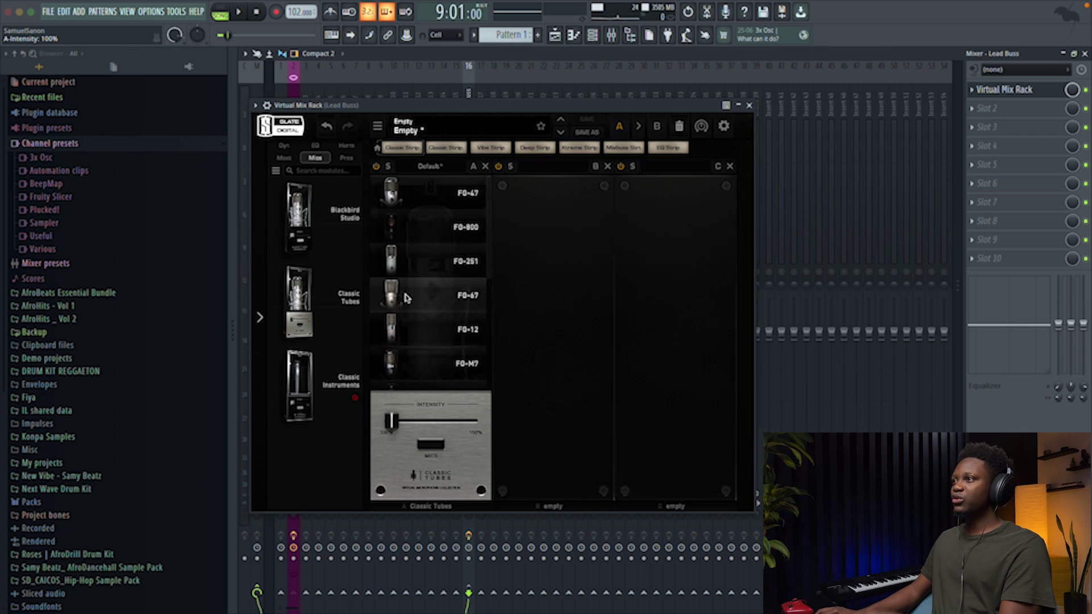
{"action": "left_click", "coordinate": [424, 297]}
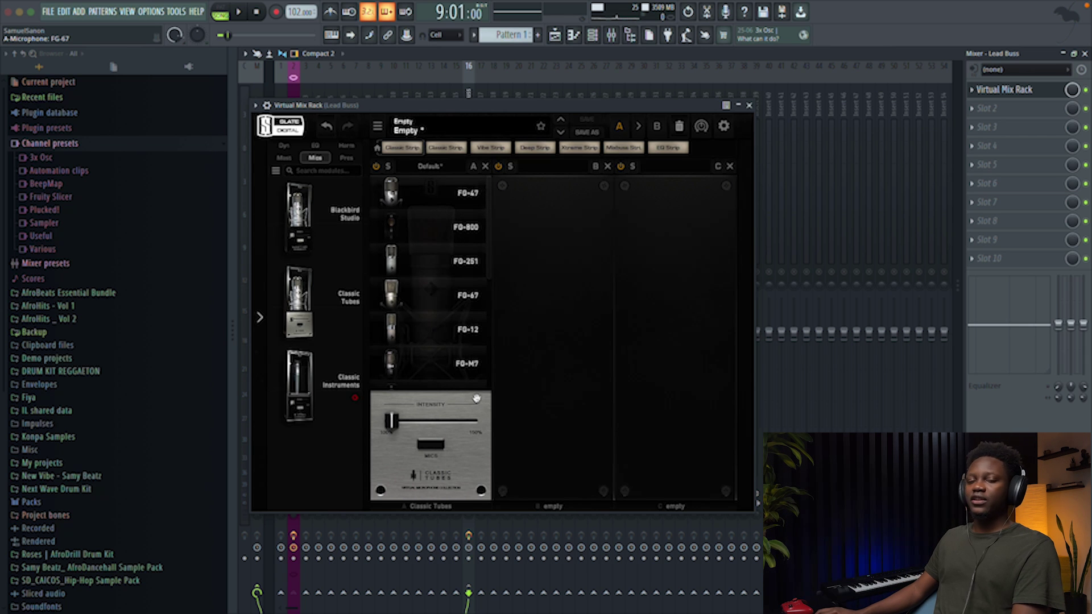
{"action": "left_click", "coordinate": [442, 227]}
{"action": "key", "text": "space"}
{"action": "left_click_drag", "start_coordinate": [366, 110], "coordinate": [523, 113]}
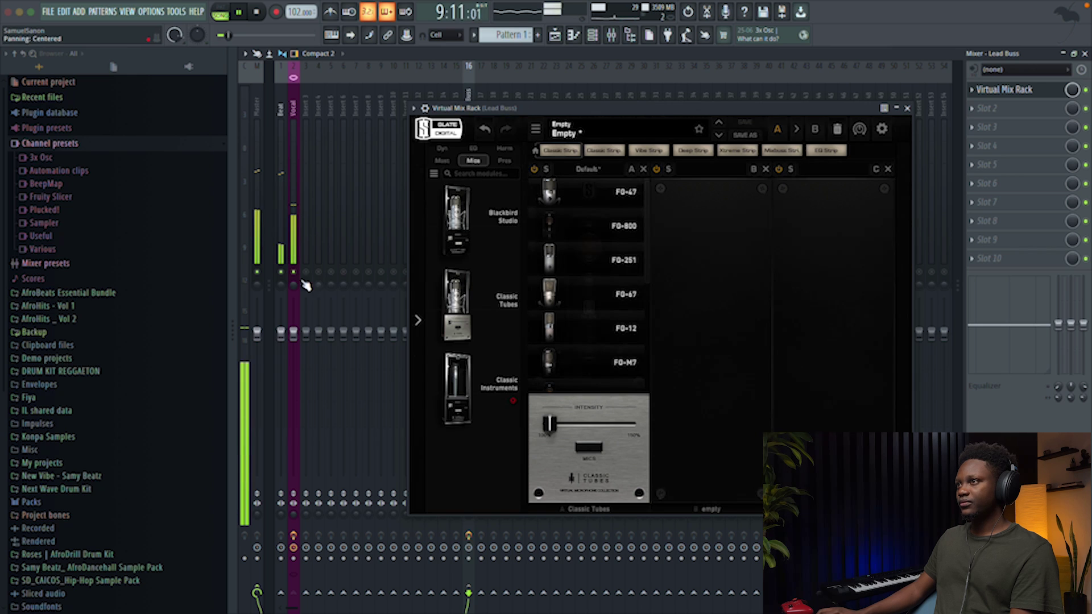
{"action": "left_click", "coordinate": [281, 272]}
Step: Audition the FG-251, FG-67, FG-12 and FG-M7 microphones in Classic Tubes during playback
{"action": "left_click", "coordinate": [582, 254]}
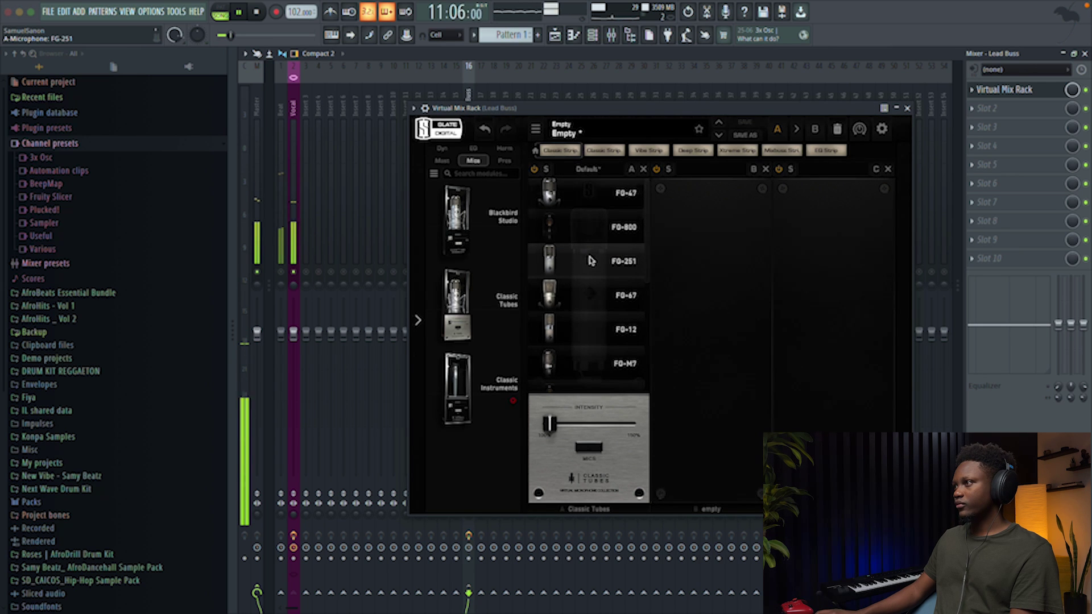
{"action": "left_click", "coordinate": [594, 290]}
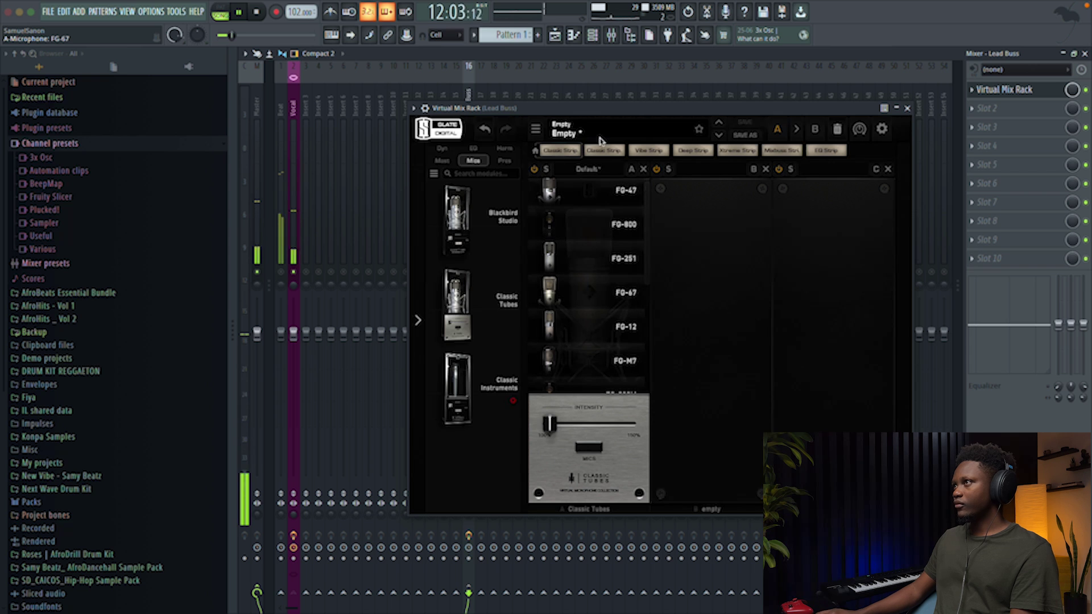
{"action": "left_click_drag", "start_coordinate": [568, 108], "coordinate": [640, 231]}
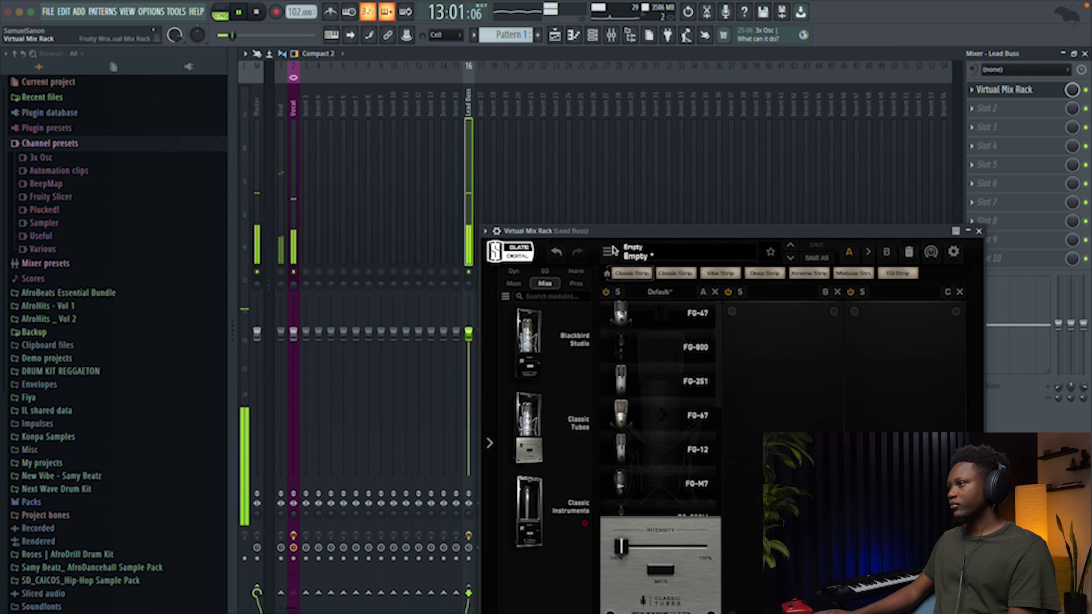
{"action": "left_click", "coordinate": [648, 462]}
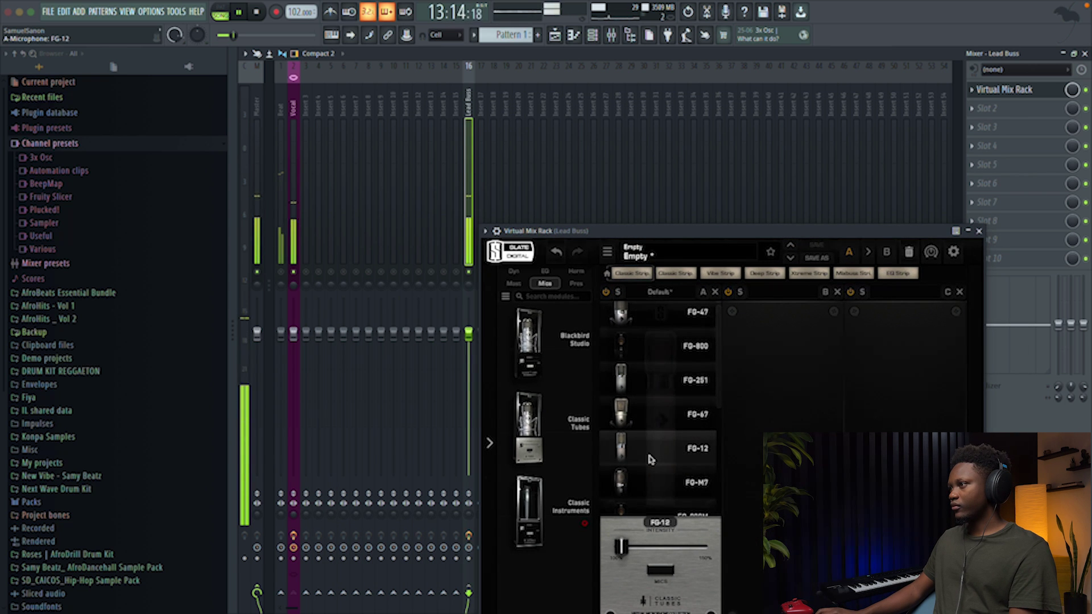
{"action": "left_click", "coordinate": [670, 483]}
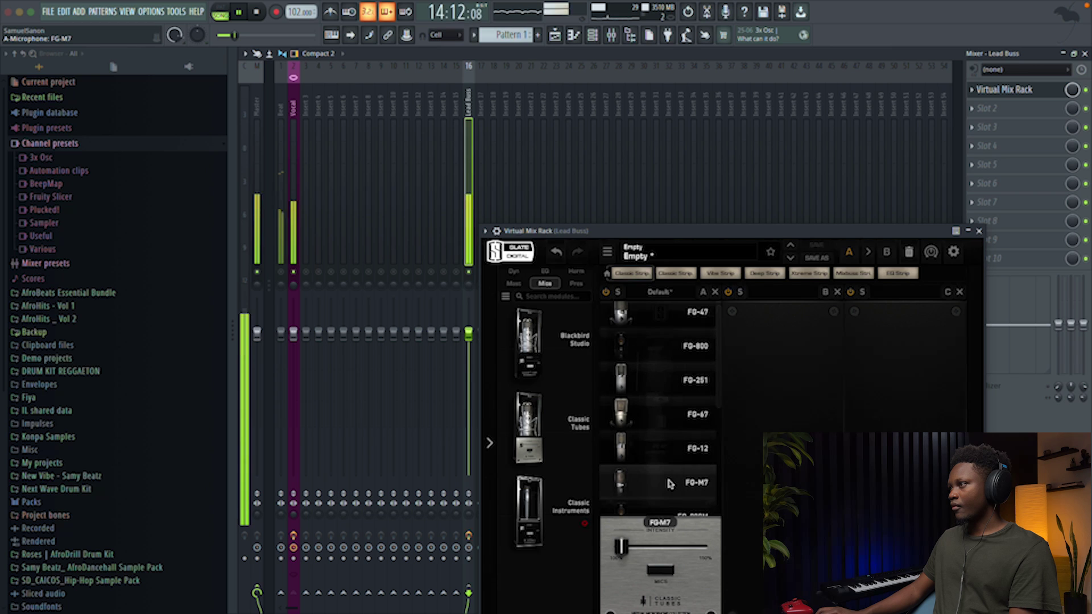
Step: Compare the FG-800M and FG-251 microphones during playback, select FG-800M in Classic Tubes, and stop playback
{"action": "scroll", "coordinate": [663, 407], "scroll_direction": "down", "scroll_amount": 1}
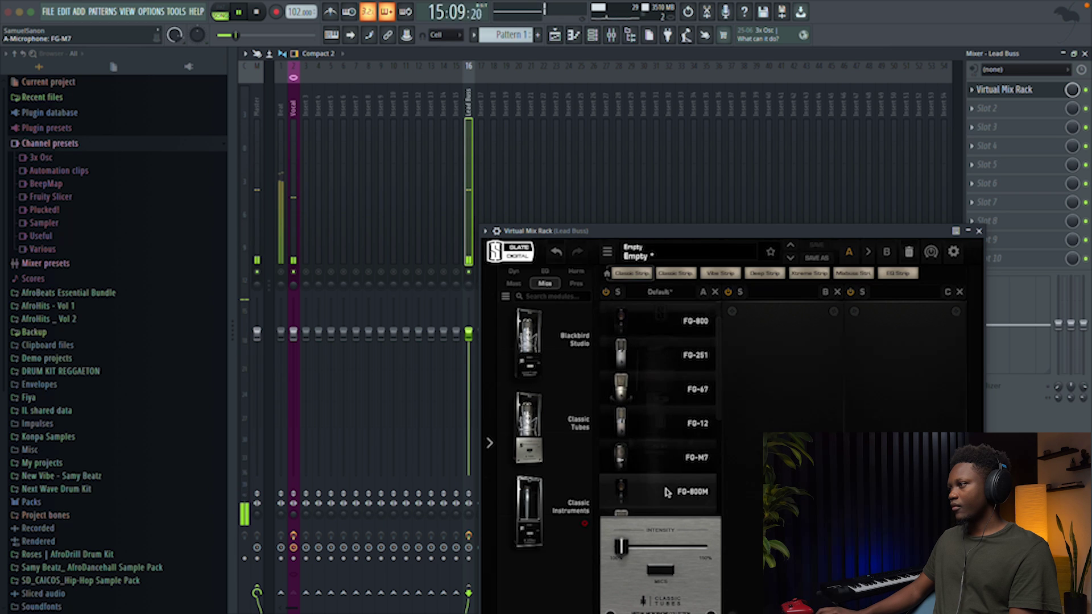
{"action": "scroll", "coordinate": [651, 392], "scroll_direction": "down", "scroll_amount": 2}
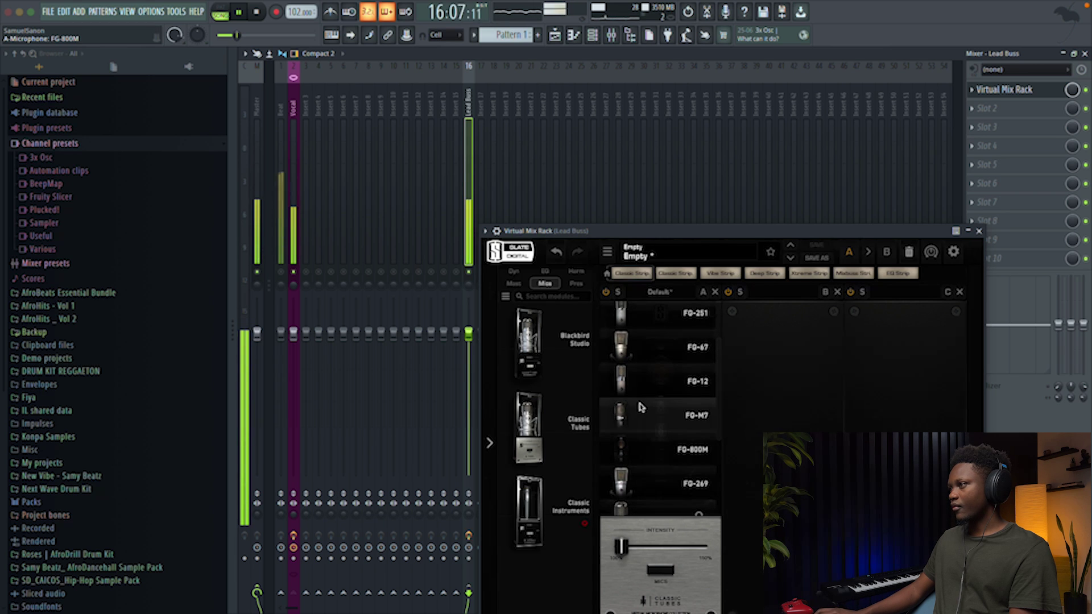
{"action": "scroll", "coordinate": [644, 404], "scroll_direction": "down", "scroll_amount": 2}
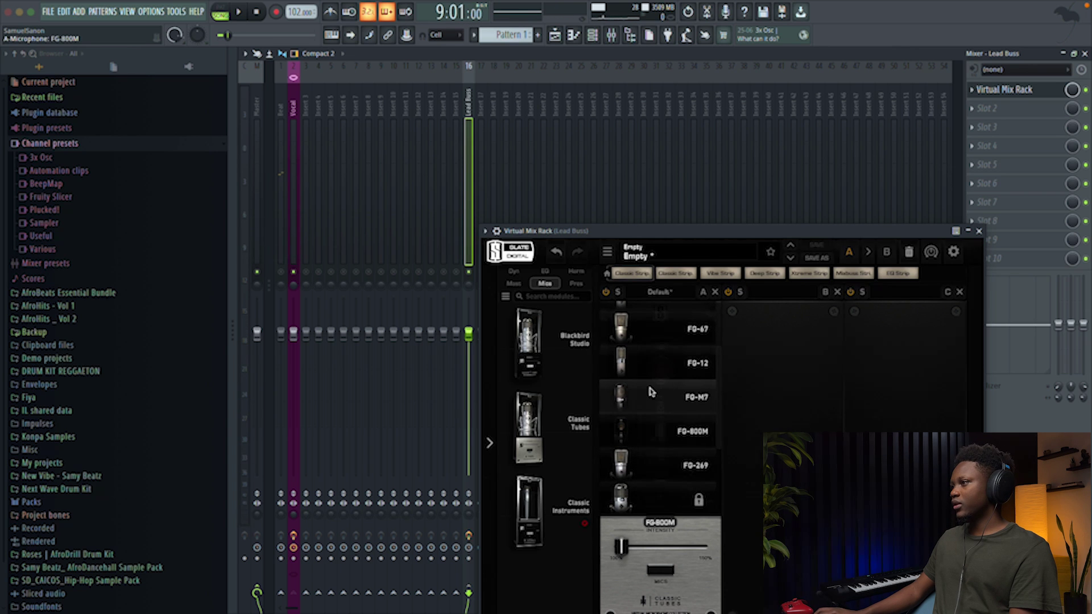
{"action": "scroll", "coordinate": [652, 398], "scroll_direction": "up", "scroll_amount": 1}
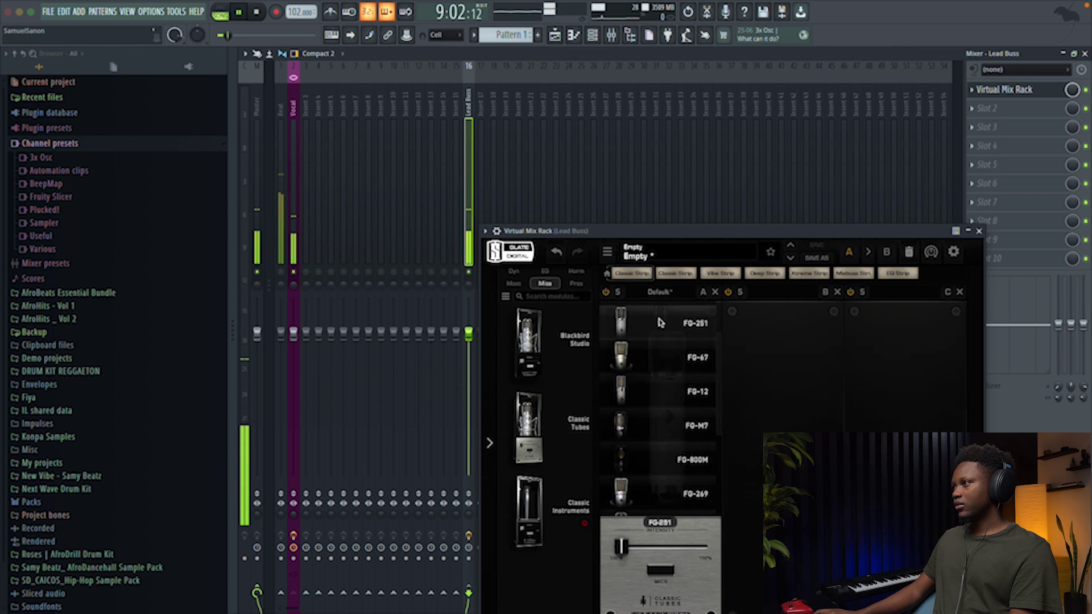
{"action": "scroll", "coordinate": [666, 406], "scroll_direction": "down", "scroll_amount": 3}
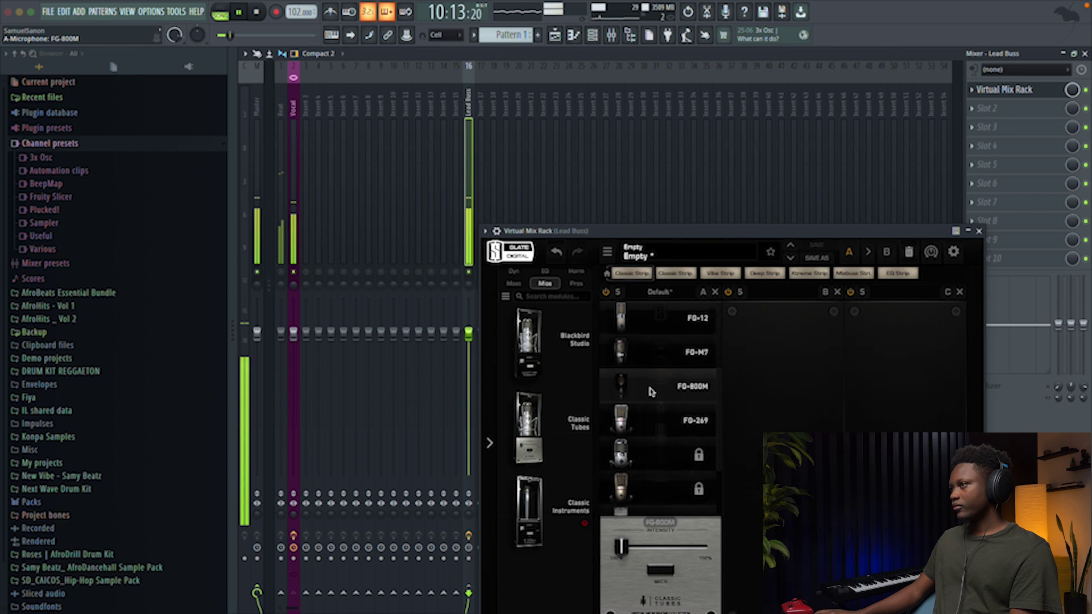
{"action": "scroll", "coordinate": [651, 392], "scroll_direction": "down", "scroll_amount": 1}
{"action": "key", "text": "space"}
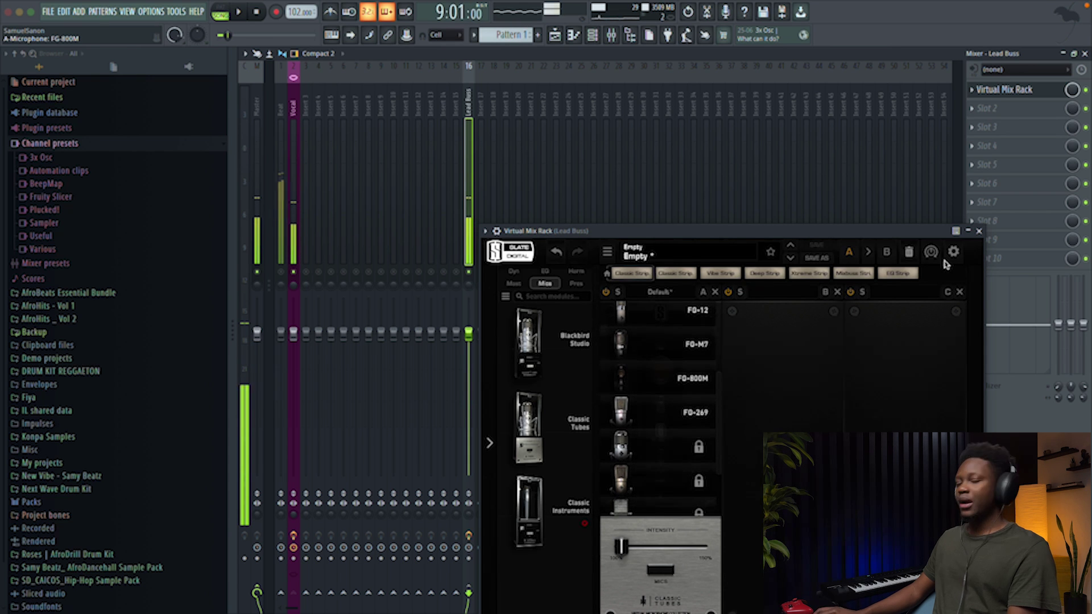
Step: Reopen the Lead Buss's Virtual Mix Rack and add the VCC MixBuss module in rack slot B
{"action": "left_click", "coordinate": [978, 231]}
{"action": "left_click", "coordinate": [1050, 88]}
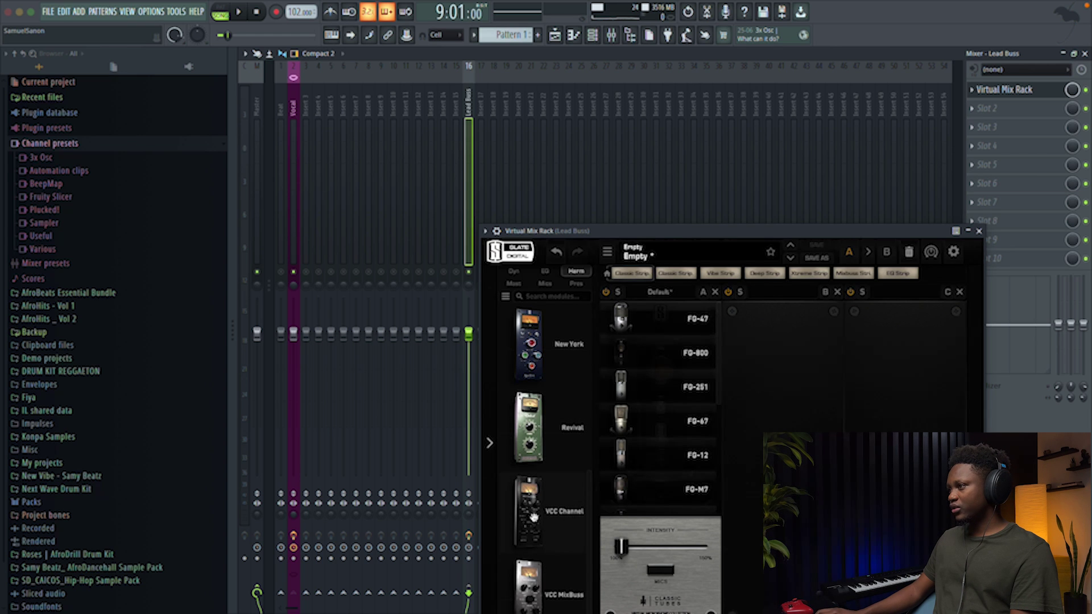
{"action": "left_click_drag", "start_coordinate": [615, 576], "coordinate": [620, 568]}
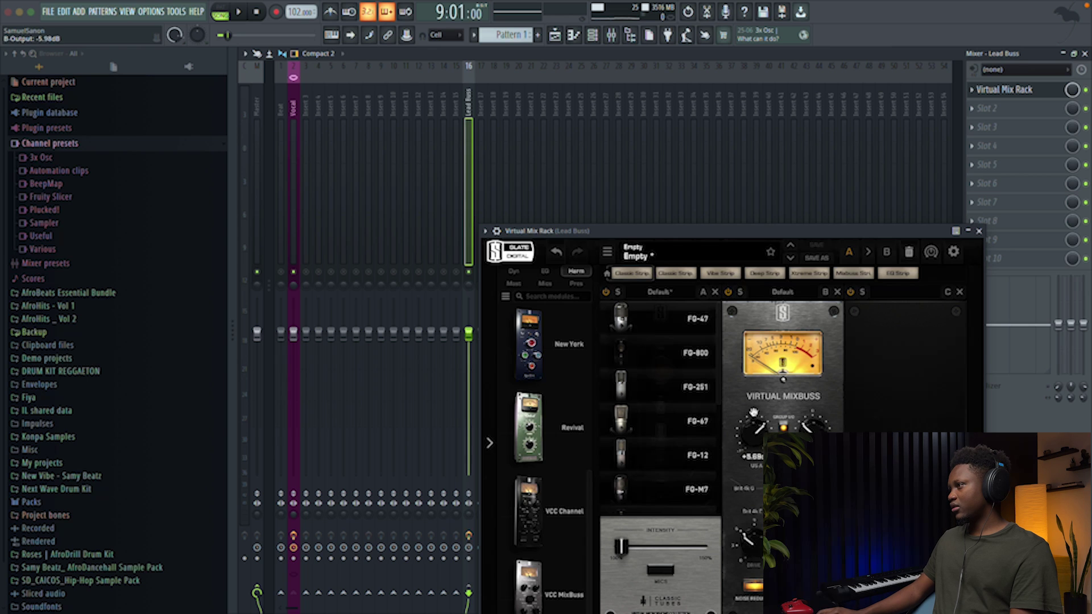
Step: Adjust the Virtual MixBuss input level, audition it during playback, collapse the Classic Tubes microphone list and close the Virtual Mix Rack
{"action": "left_click_drag", "start_coordinate": [753, 412], "coordinate": [754, 398]}
{"action": "key", "text": "space"}
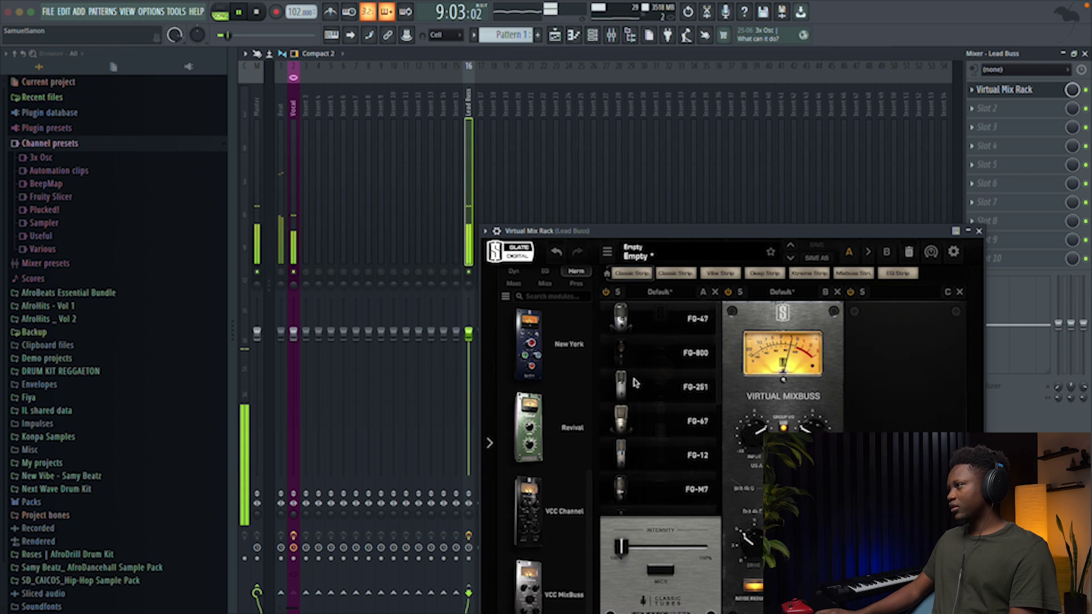
{"action": "left_click", "coordinate": [660, 569]}
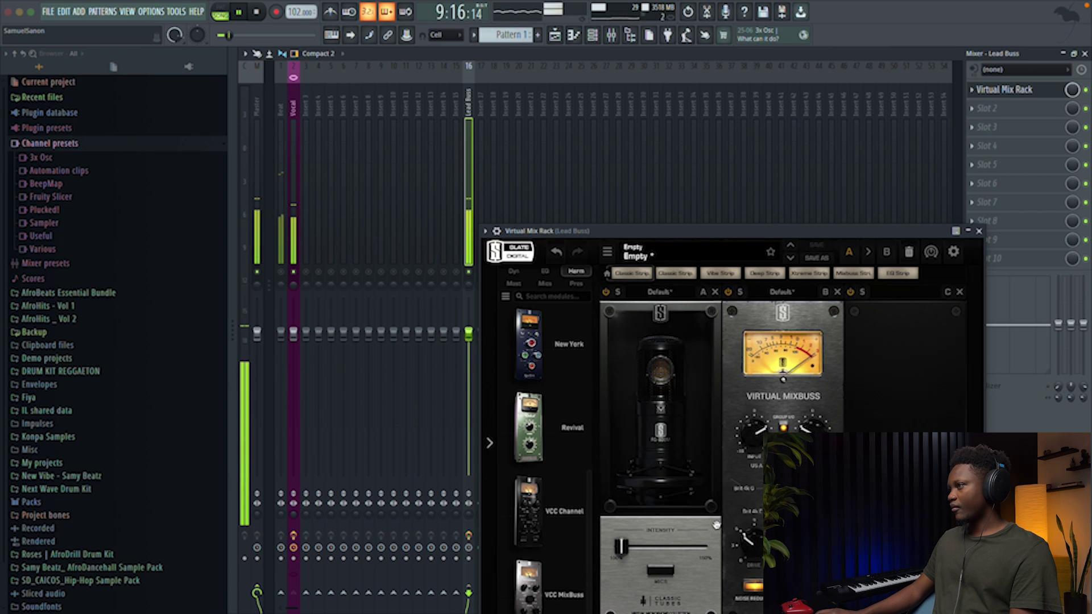
{"action": "left_click", "coordinate": [979, 231]}
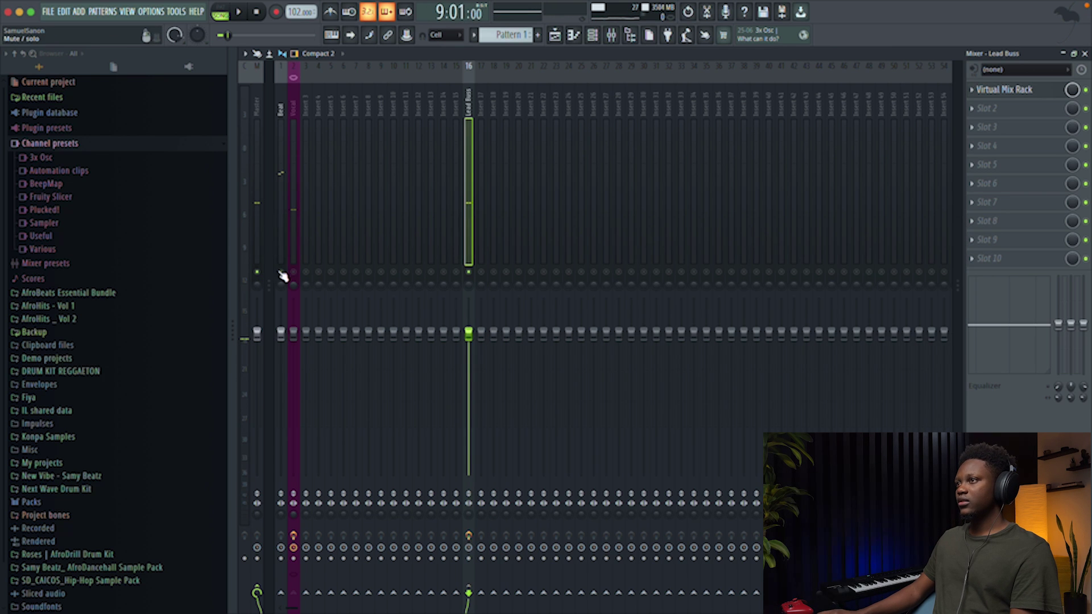
Step: Play the mix while checking the effect slots of the Vocal track, and return to the Lead Buss
{"action": "key", "text": "space"}
{"action": "left_click", "coordinate": [293, 198]}
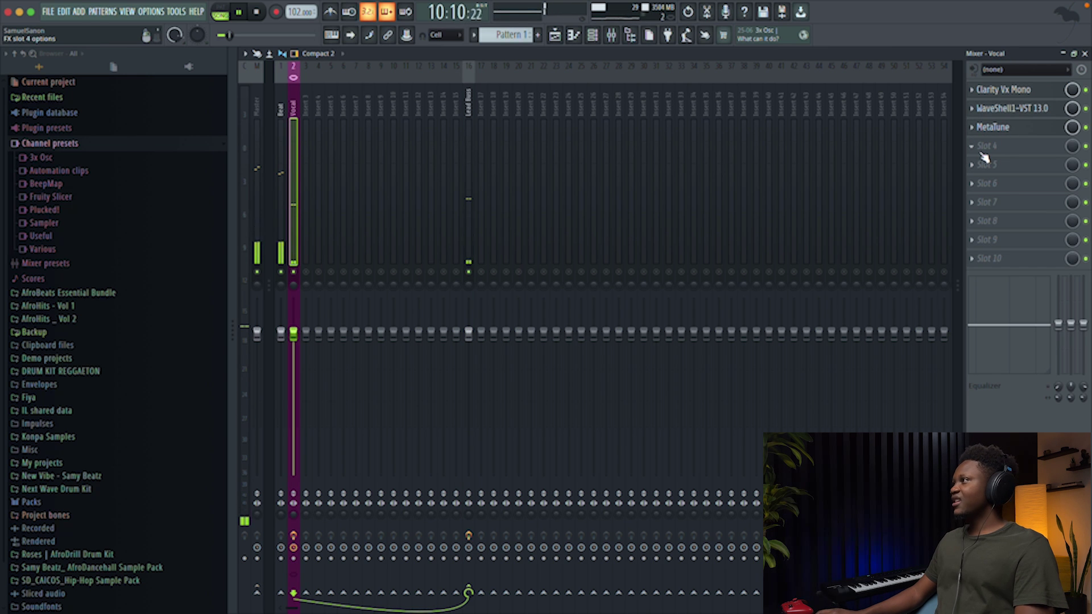
{"action": "left_click", "coordinate": [468, 194]}
{"action": "key", "text": "space"}
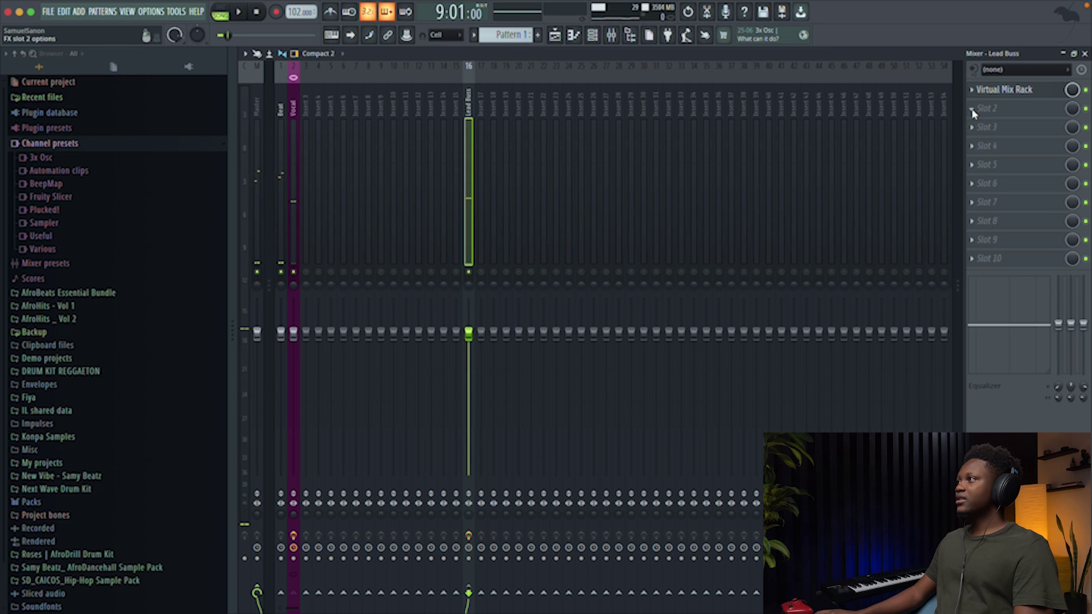
Step: Load Pro-Q 3 in effect slot 2 of the Lead Buss and move its window toward the mixer's centre
{"action": "left_click", "coordinate": [973, 112]}
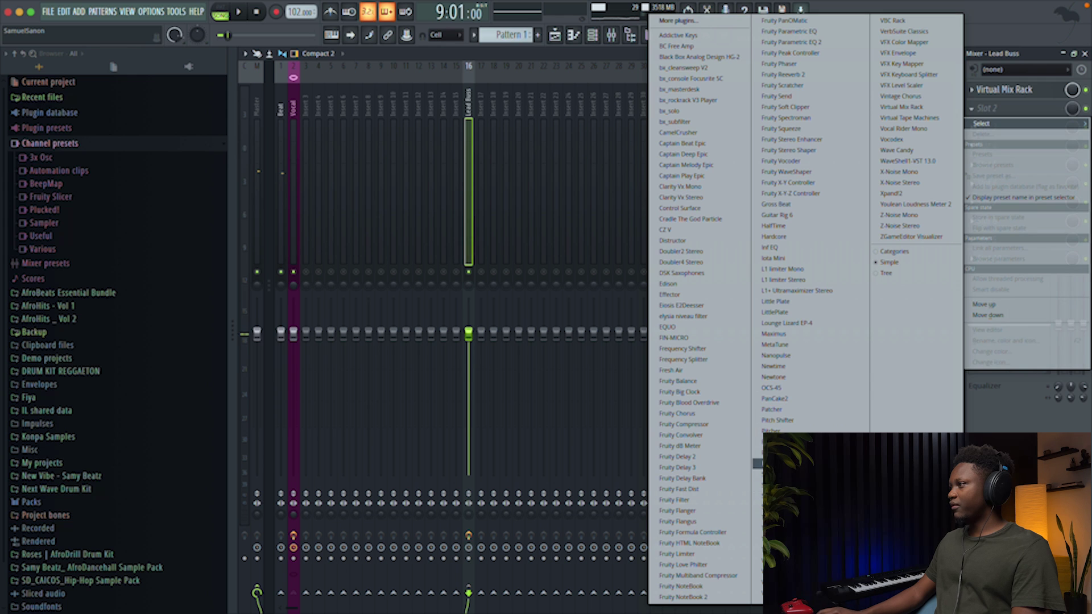
{"action": "left_click", "coordinate": [779, 441]}
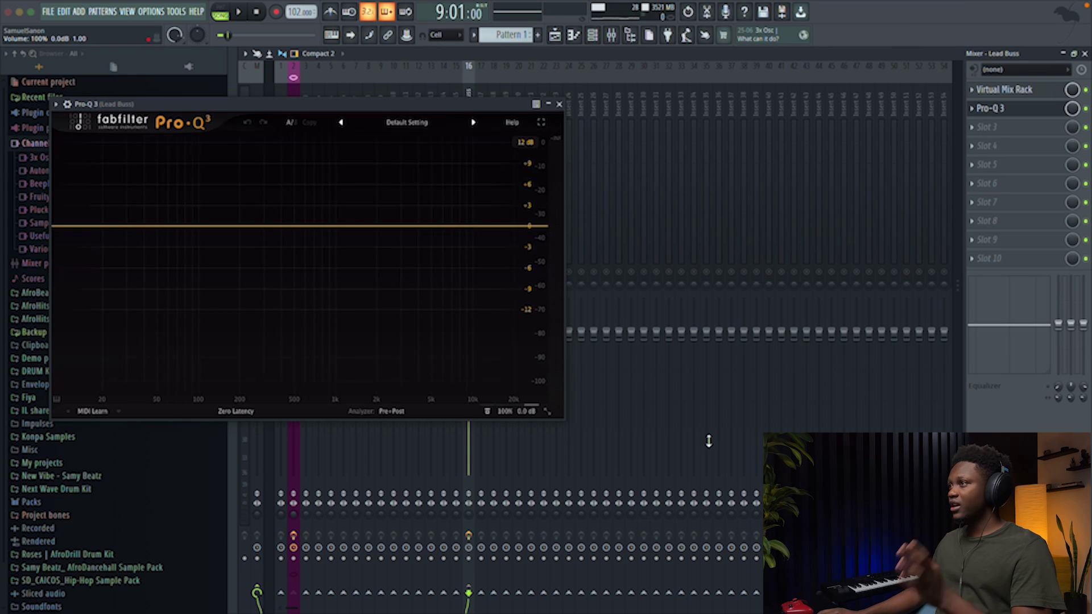
{"action": "left_click_drag", "start_coordinate": [161, 107], "coordinate": [420, 115]}
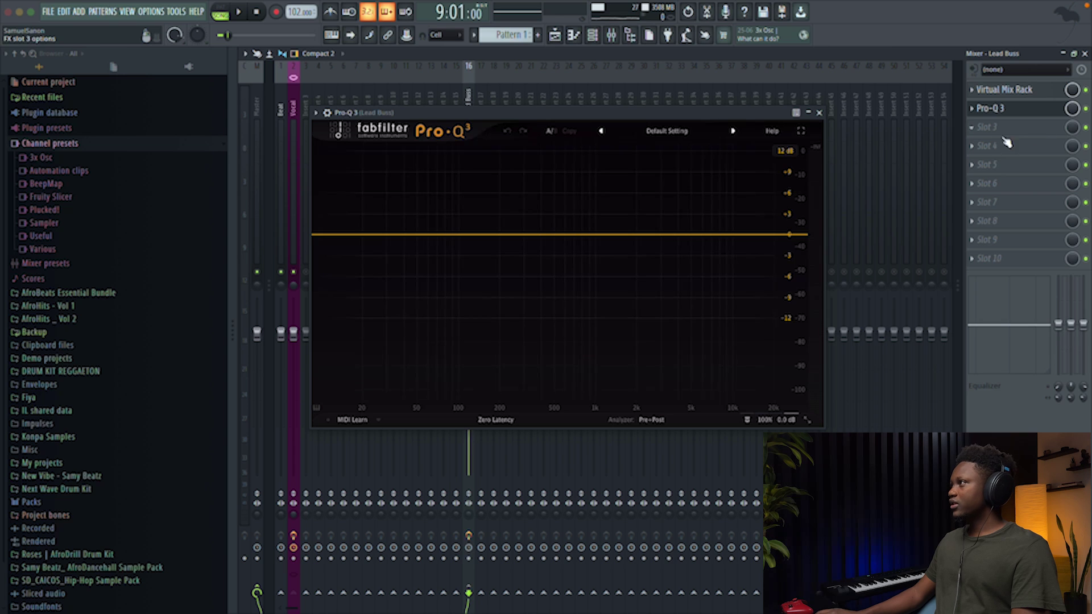
Step: Try Fruity Parametric EQ 2 in slot 3 of the Lead Buss and lower its band 4 slightly
{"action": "left_click", "coordinate": [973, 133]}
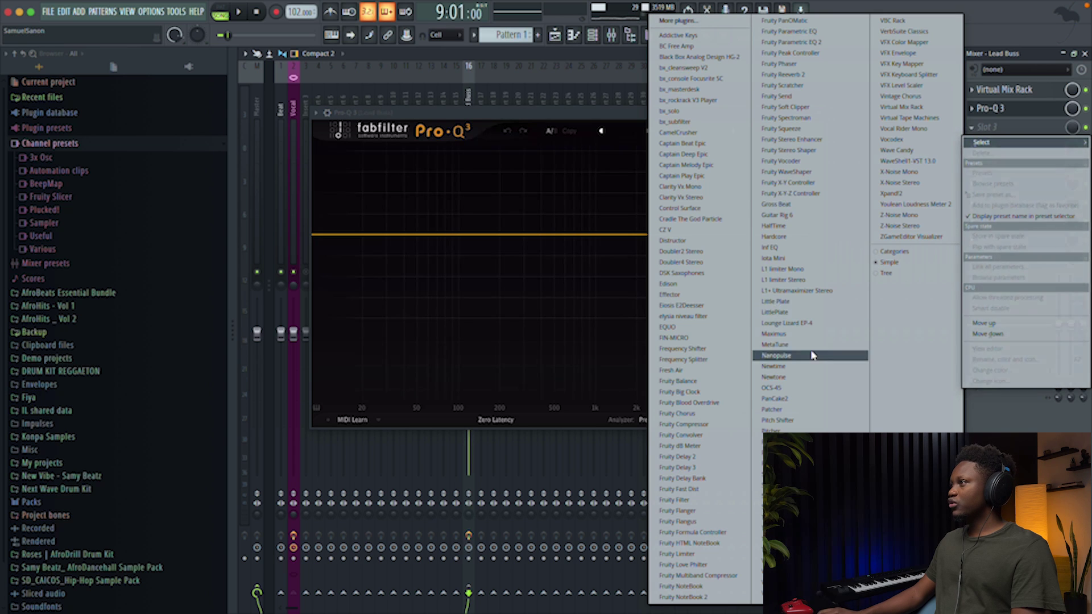
{"action": "left_click", "coordinate": [794, 42]}
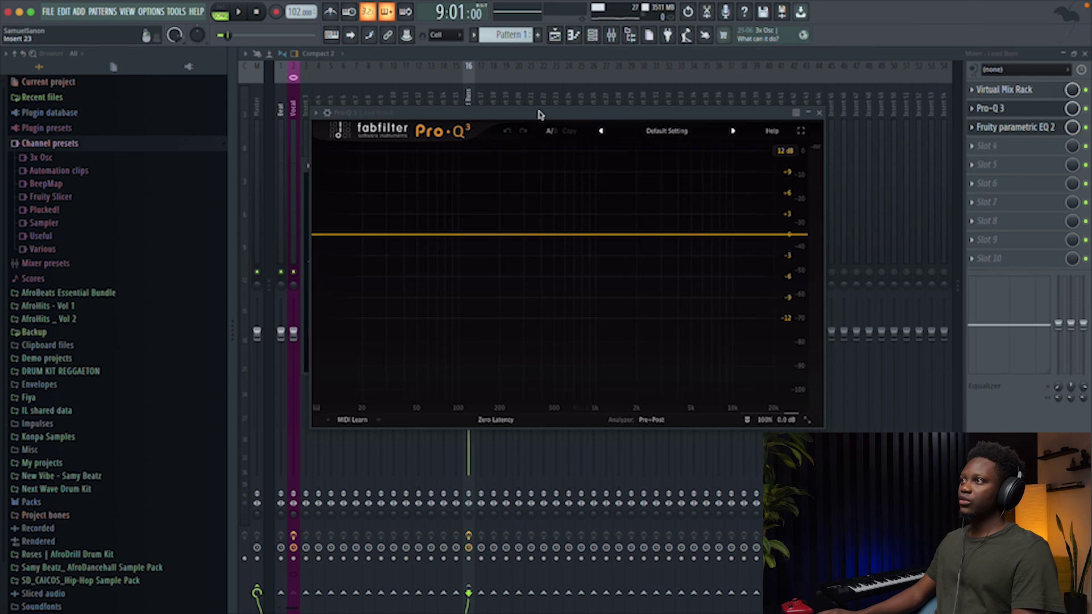
{"action": "left_click_drag", "start_coordinate": [540, 114], "coordinate": [779, 316]}
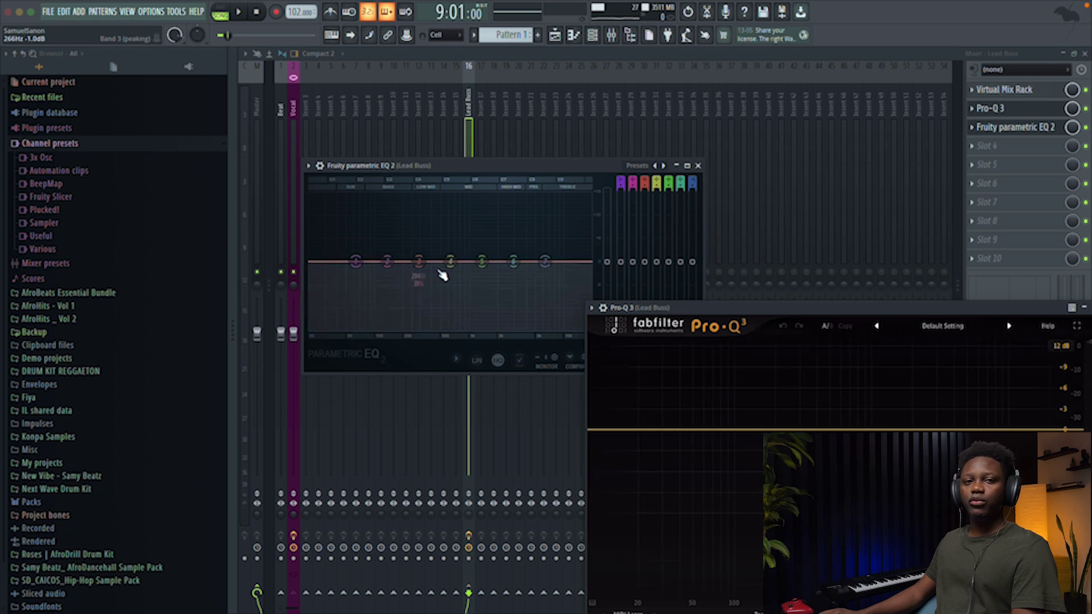
{"action": "mouse_move", "coordinate": [451, 270]}
{"action": "left_mouse_down"}
{"action": "mouse_move", "coordinate": [463, 222]}
{"action": "mouse_move", "coordinate": [454, 268]}
{"action": "left_mouse_up"}
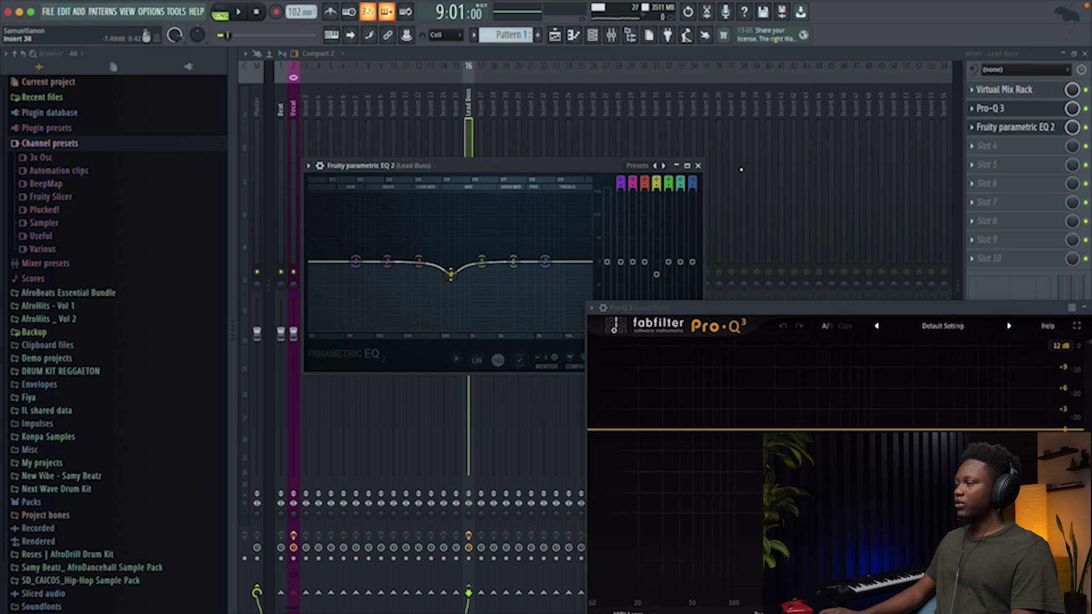
Step: Delete Fruity Parametric EQ 2 from slot 3 of the Lead Buss
{"action": "right_click", "coordinate": [973, 129]}
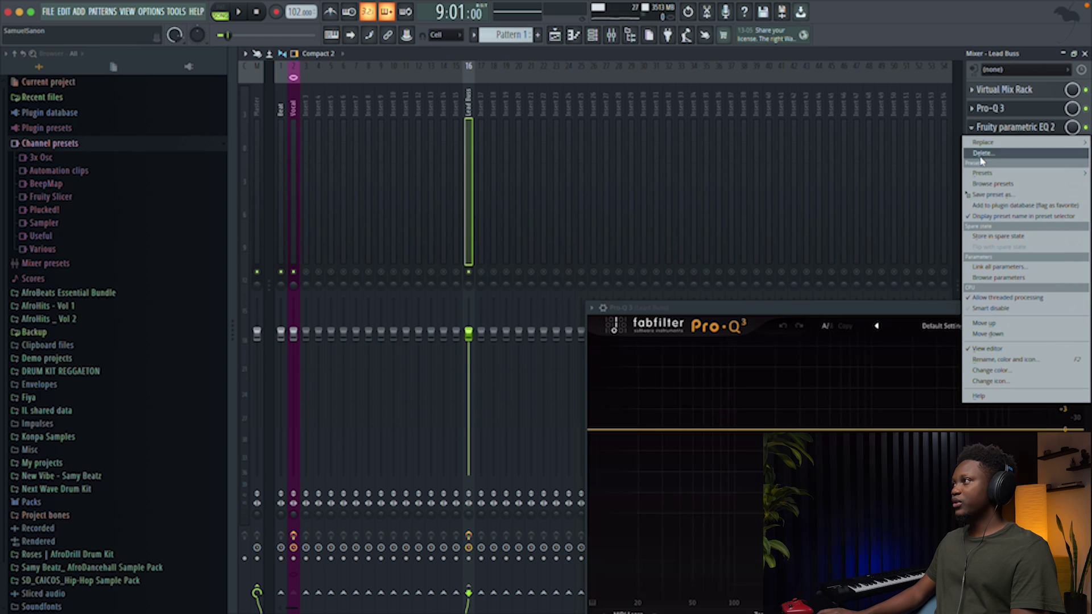
{"action": "left_click", "coordinate": [989, 159]}
{"action": "left_click", "coordinate": [582, 350]}
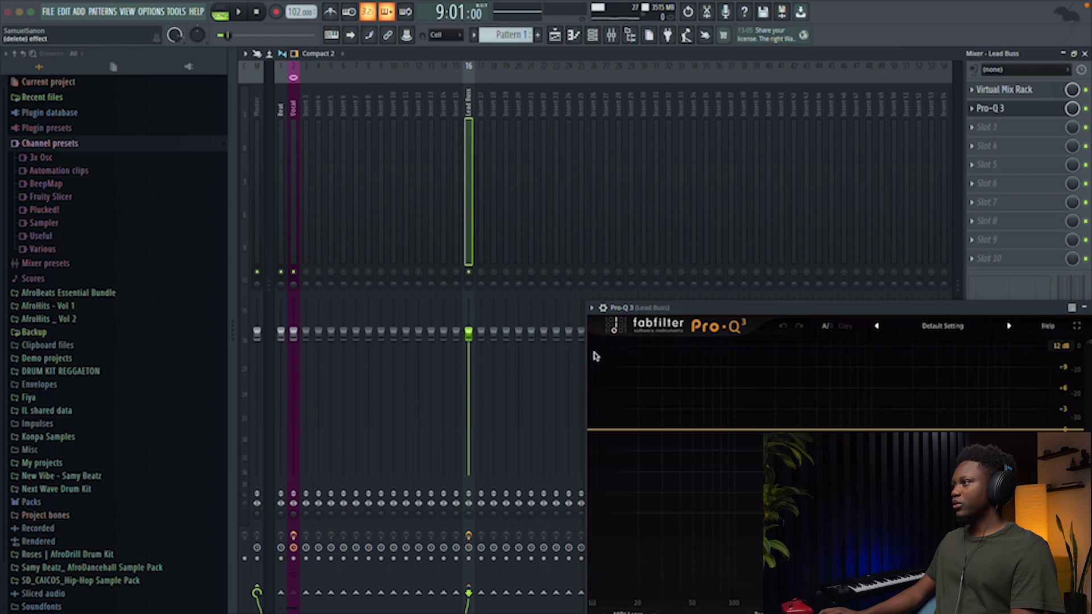
Step: Apply the Low Cut preset in Pro-Q 3 and raise the cutoff to about 102 Hz during playback
{"action": "left_click_drag", "start_coordinate": [785, 309], "coordinate": [467, 141]}
{"action": "left_click", "coordinate": [622, 159]}
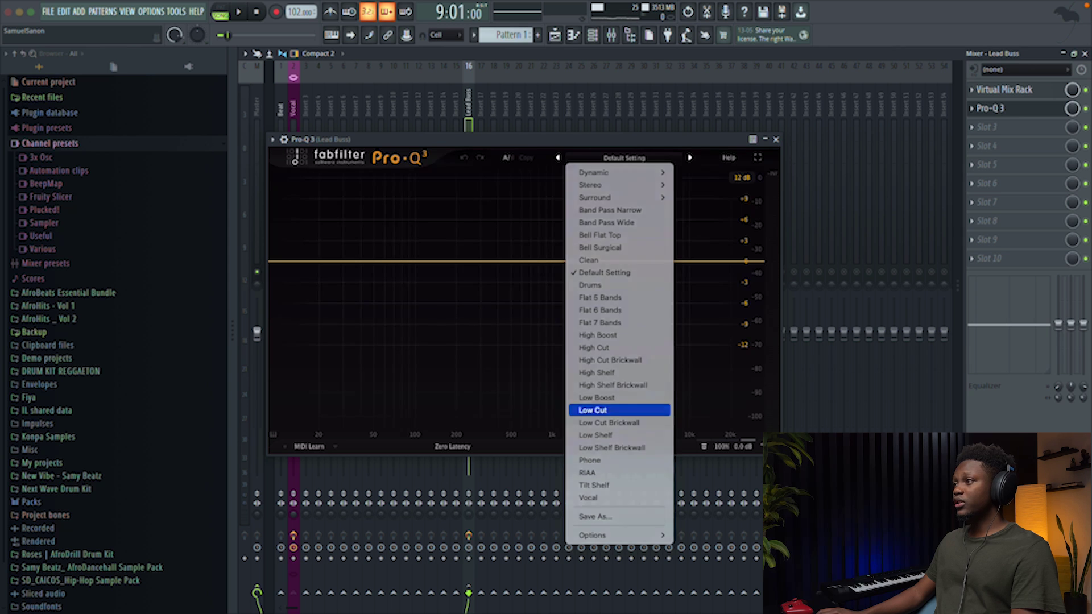
{"action": "left_click", "coordinate": [611, 410]}
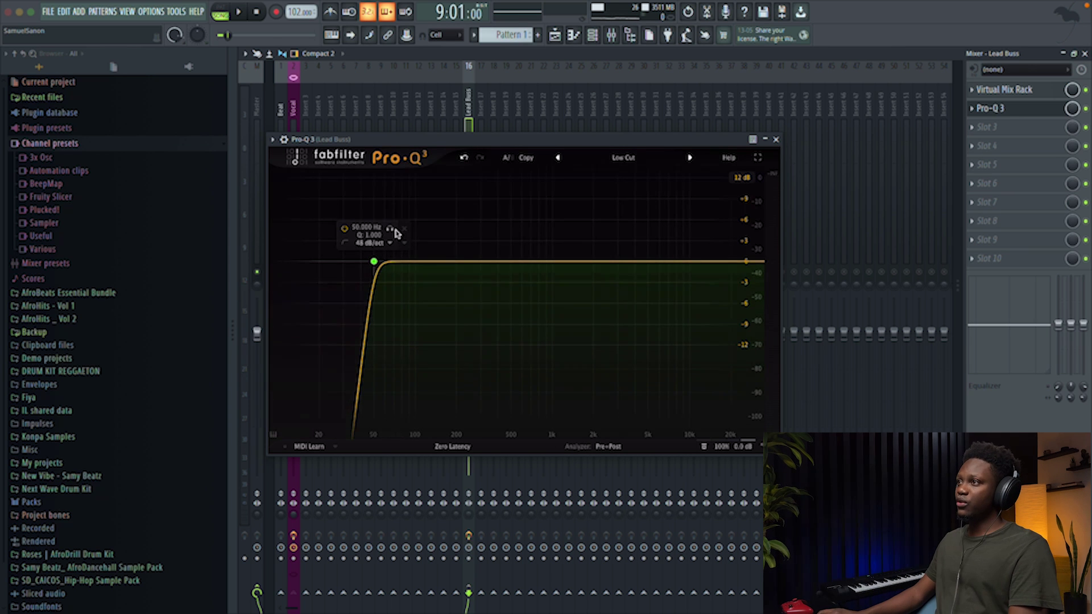
{"action": "key", "text": "space"}
{"action": "left_click_drag", "start_coordinate": [396, 233], "coordinate": [433, 236]}
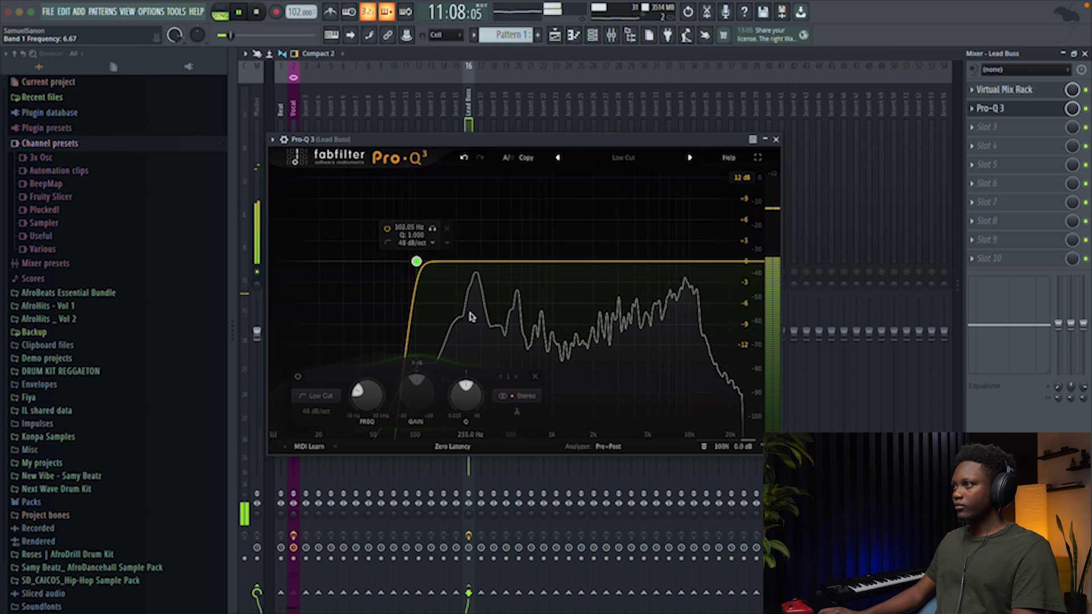
Step: Add a narrow bell cut of about 2.7 dB at about 208 Hz in Pro-Q 3 and audition the band soloed
{"action": "left_click_drag", "start_coordinate": [455, 265], "coordinate": [455, 263]}
{"action": "key", "text": "space"}
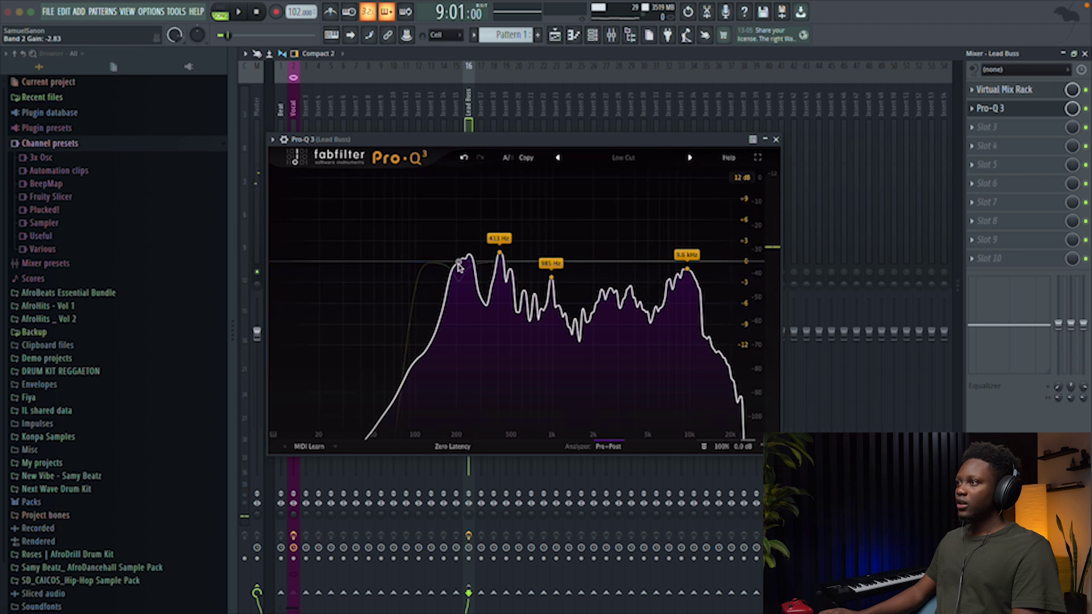
{"action": "left_click_drag", "start_coordinate": [459, 265], "coordinate": [456, 281]}
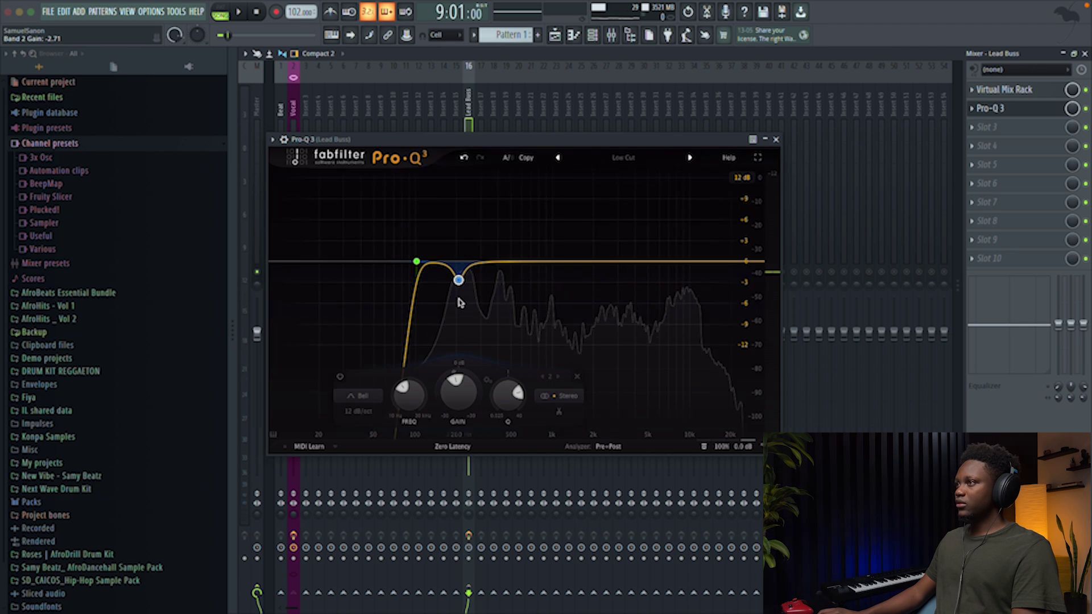
{"action": "key", "text": "space"}
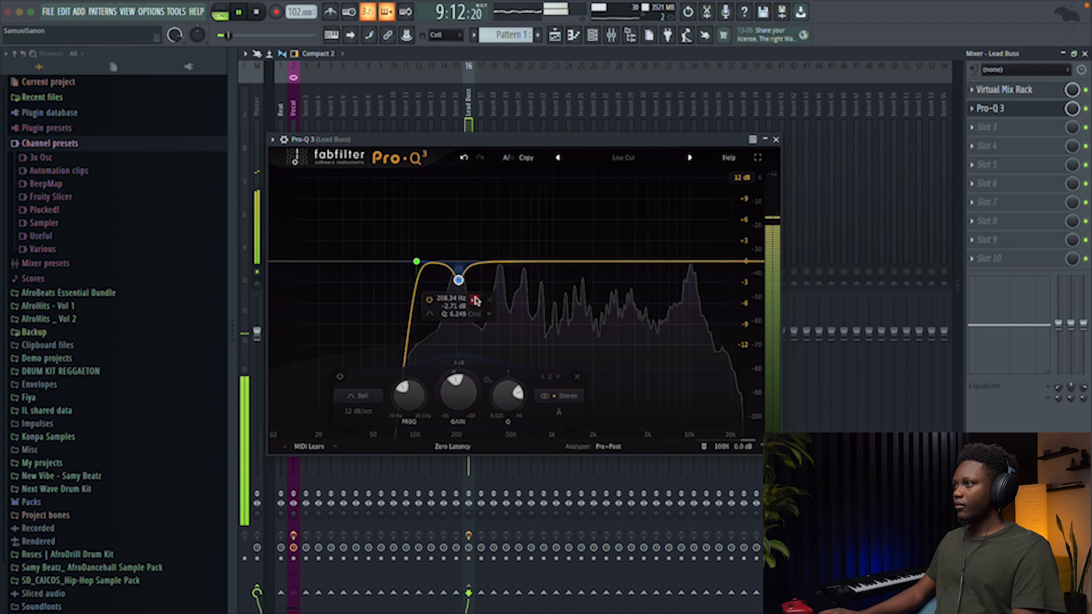
{"action": "left_click", "coordinate": [475, 299]}
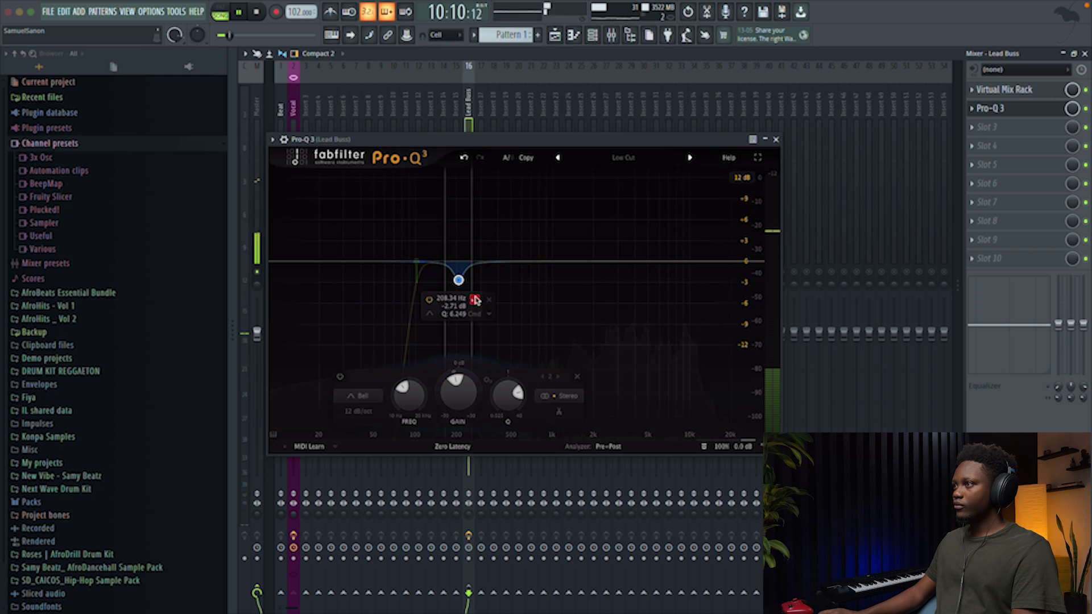
{"action": "left_click", "coordinate": [475, 299]}
{"action": "key", "text": "space"}
Step: Add a third bell band at about 710 Hz, narrow its Q and boost it to about +5.4 dB
{"action": "double_click", "coordinate": [530, 247]}
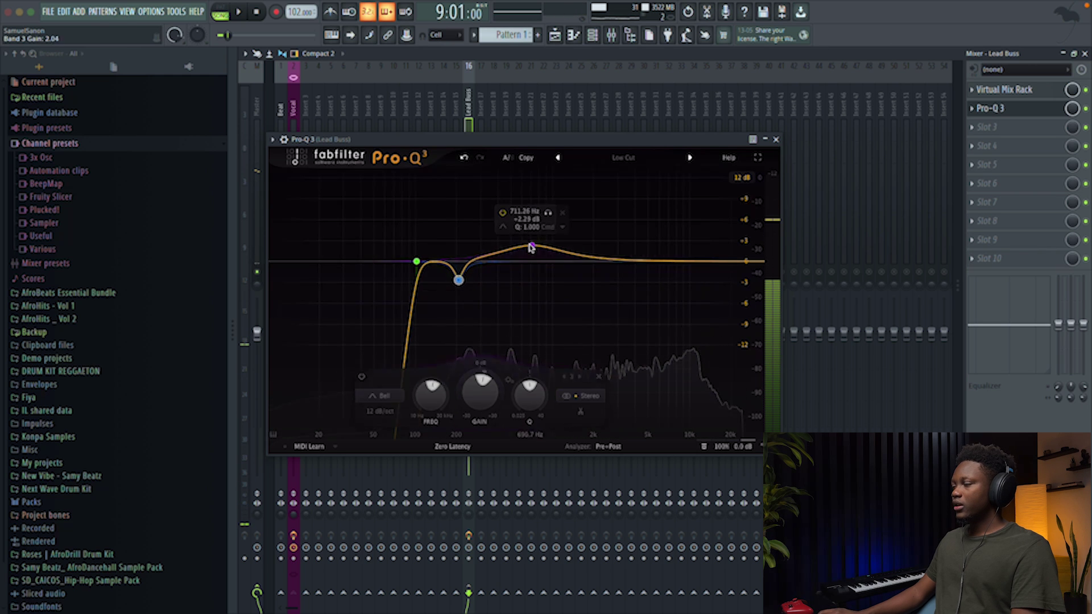
{"action": "left_click_drag", "start_coordinate": [581, 394], "coordinate": [581, 369]}
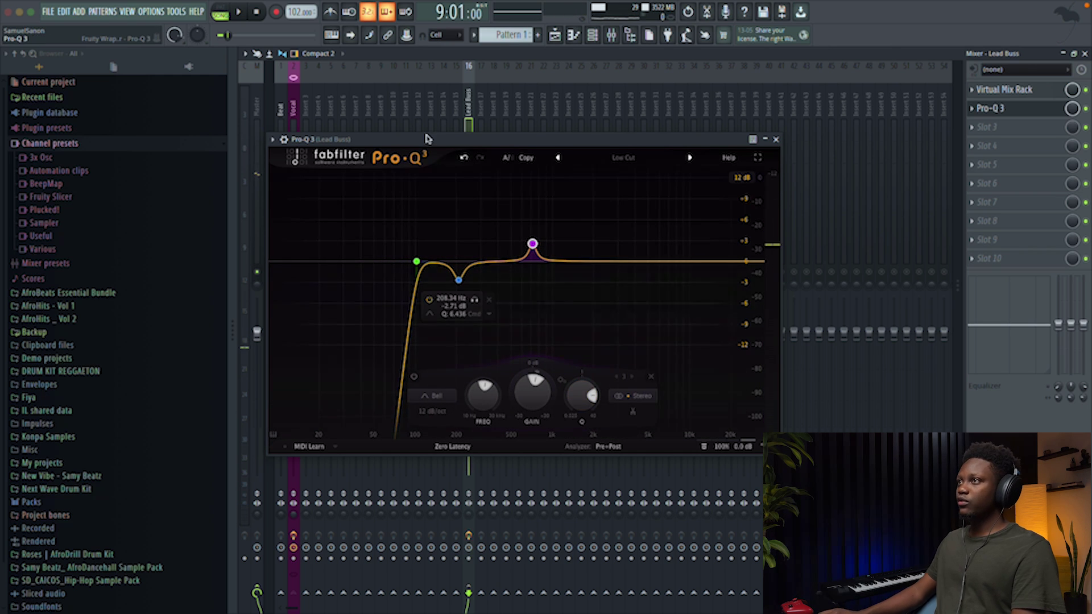
{"action": "left_click_drag", "start_coordinate": [428, 139], "coordinate": [539, 141]}
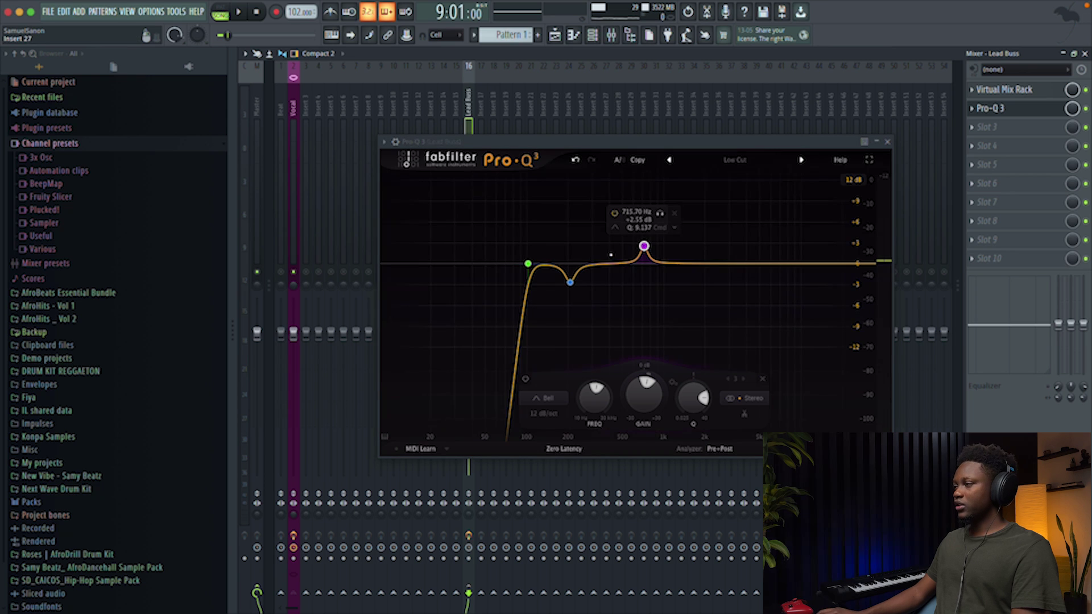
{"action": "left_click_drag", "start_coordinate": [644, 246], "coordinate": [644, 230]}
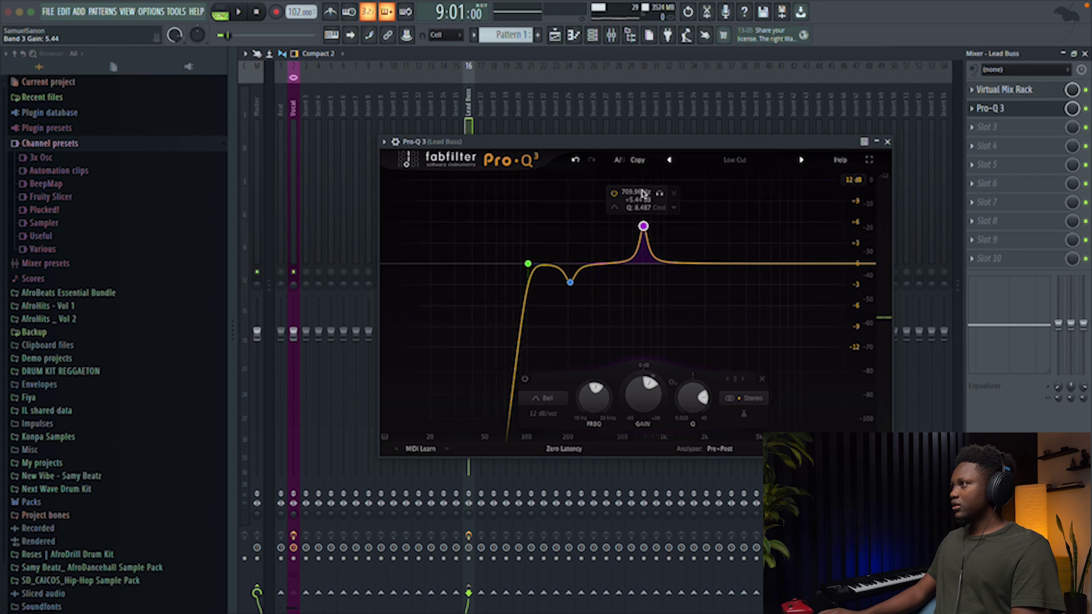
Step: Sweep the third band to about 547 Hz during playback and lower its gain to about -2.7 dB with a narrower Q
{"action": "key", "text": "space"}
{"action": "left_click_drag", "start_coordinate": [658, 194], "coordinate": [636, 206]}
{"action": "key", "text": "space"}
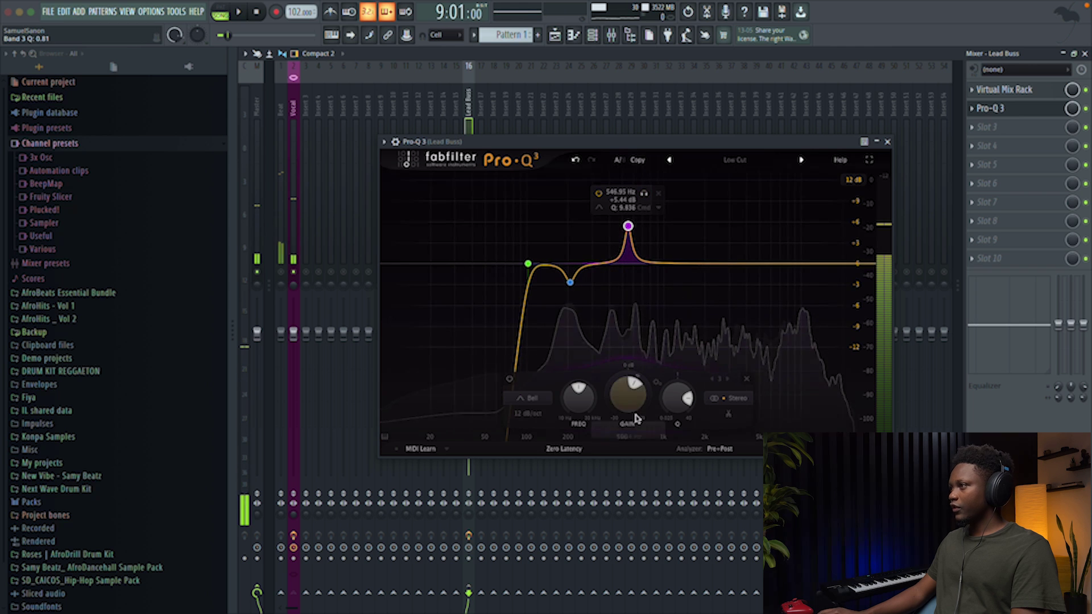
{"action": "left_click_drag", "start_coordinate": [626, 388], "coordinate": [624, 389]}
{"action": "key", "text": "space"}
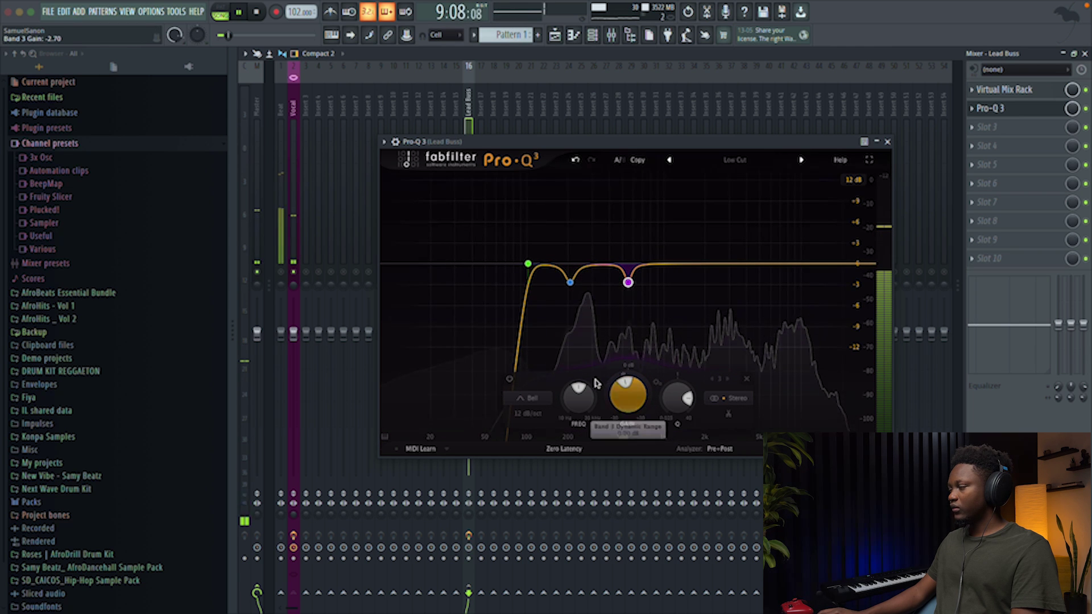
{"action": "key", "text": "space"}
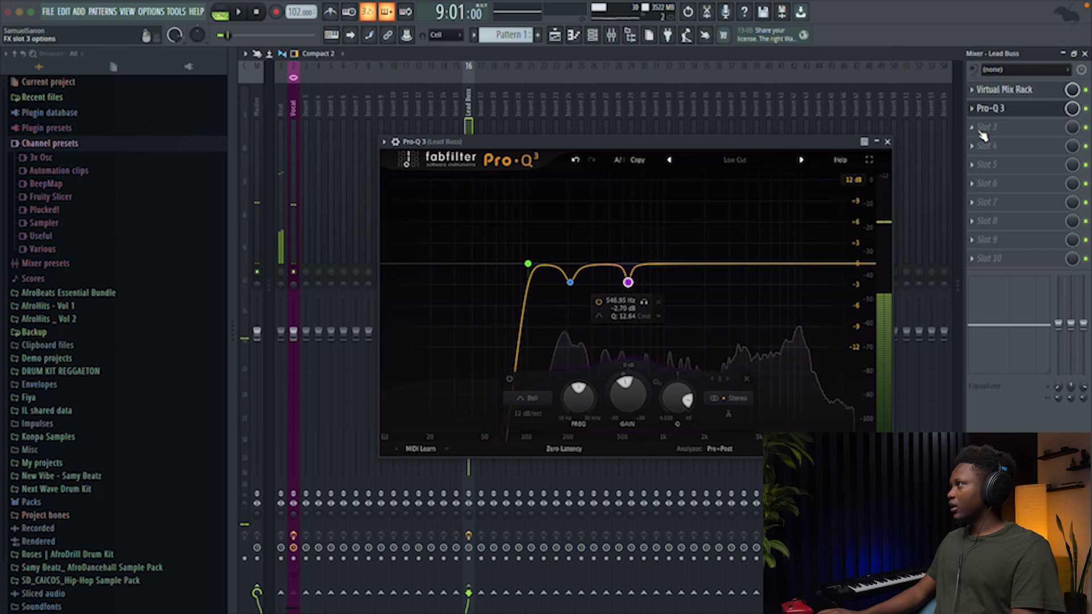
Step: Audition the vocal through Pro-Q 3 with its low cut and two bell cuts
{"action": "key", "text": "space"}
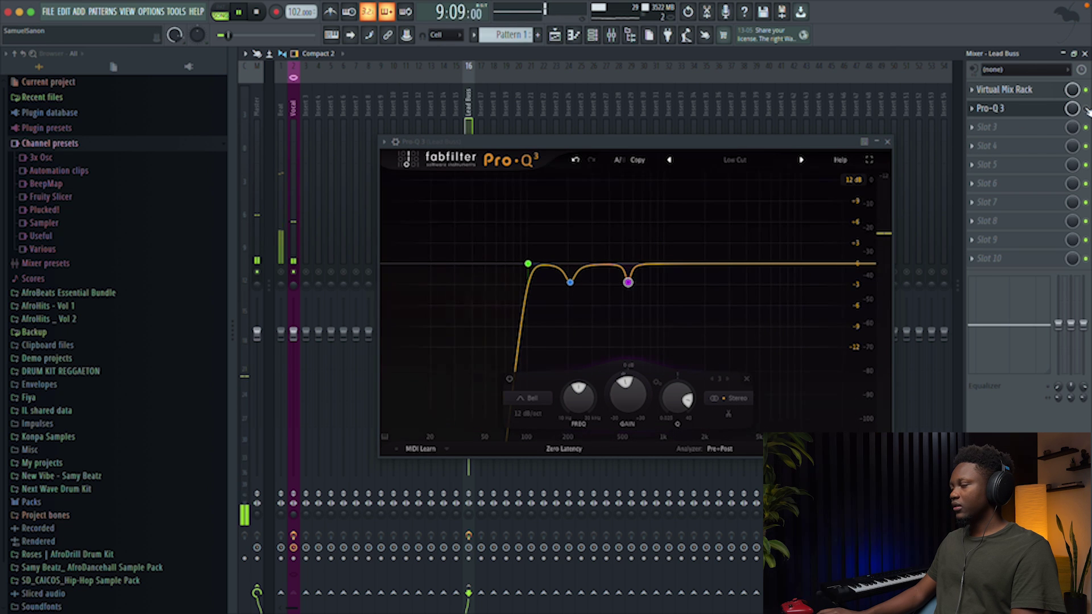
{"action": "key", "text": "space"}
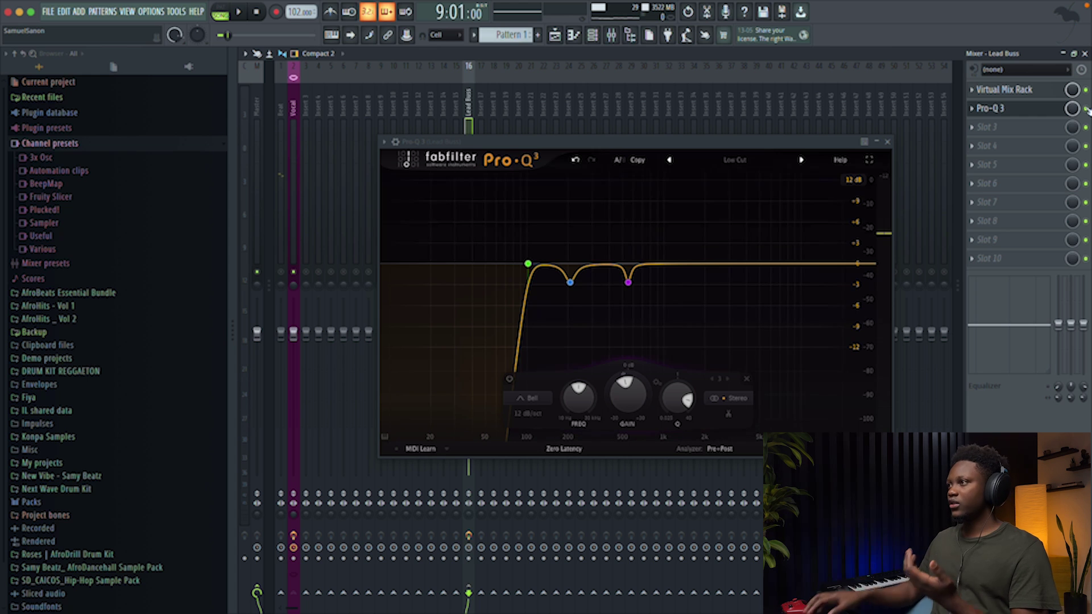
{"action": "key", "text": "space"}
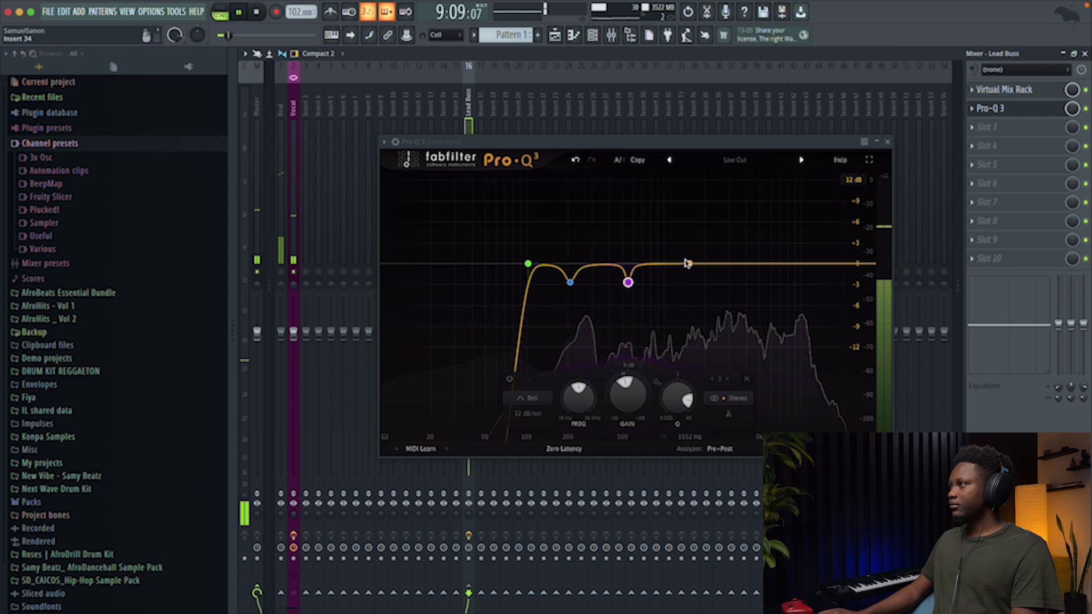
{"action": "key", "text": "space"}
Step: Add a fourth, very narrow bell band at about 1141 Hz with a boost of about 8.9 dB and start playback
{"action": "left_click_drag", "start_coordinate": [687, 263], "coordinate": [671, 202]}
{"action": "scroll", "coordinate": [687, 248], "scroll_direction": "up", "scroll_amount": 3}
{"action": "key", "text": "space"}
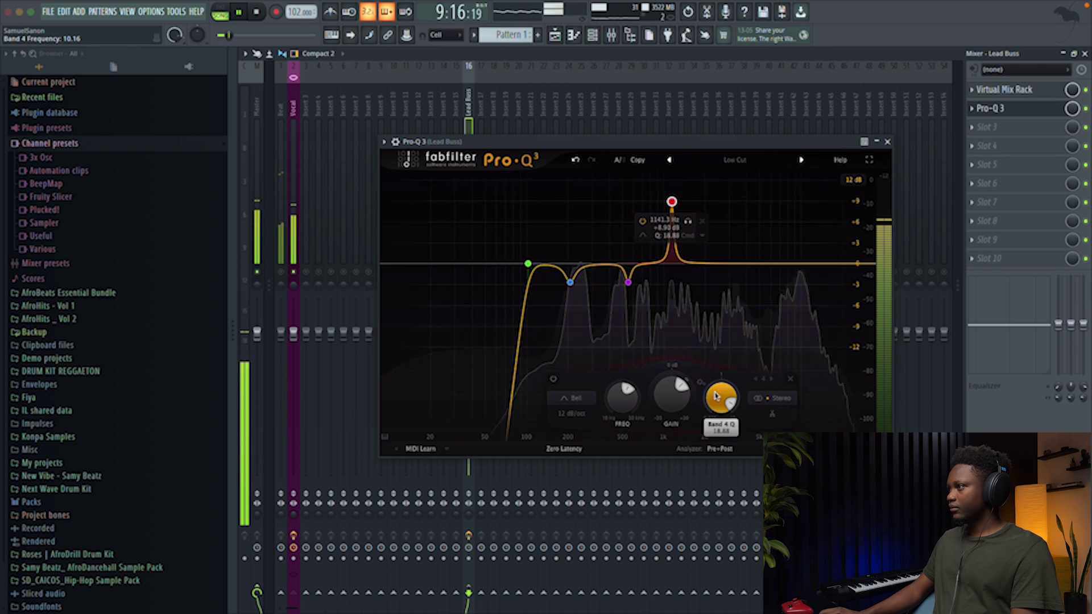
Step: Set the fourth band's Q to about 16.2, sweep it to a slightly lower frequency and reduce its gain to about -1.6 dB
{"action": "left_click_drag", "start_coordinate": [716, 396], "coordinate": [717, 405]}
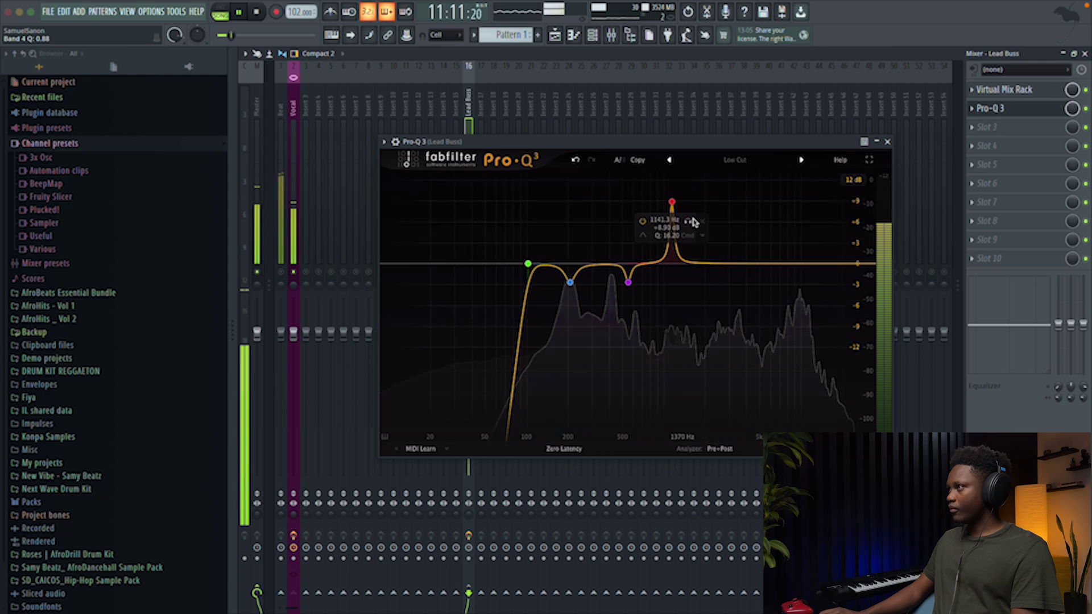
{"action": "left_click_drag", "start_coordinate": [690, 221], "coordinate": [681, 227]}
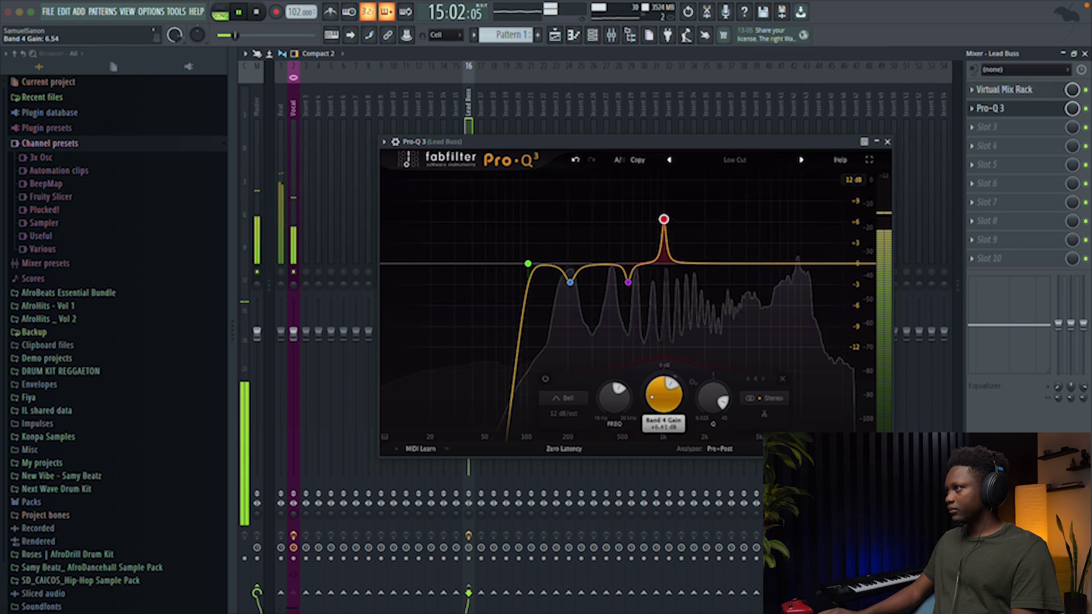
{"action": "left_click_drag", "start_coordinate": [617, 439], "coordinate": [608, 447]}
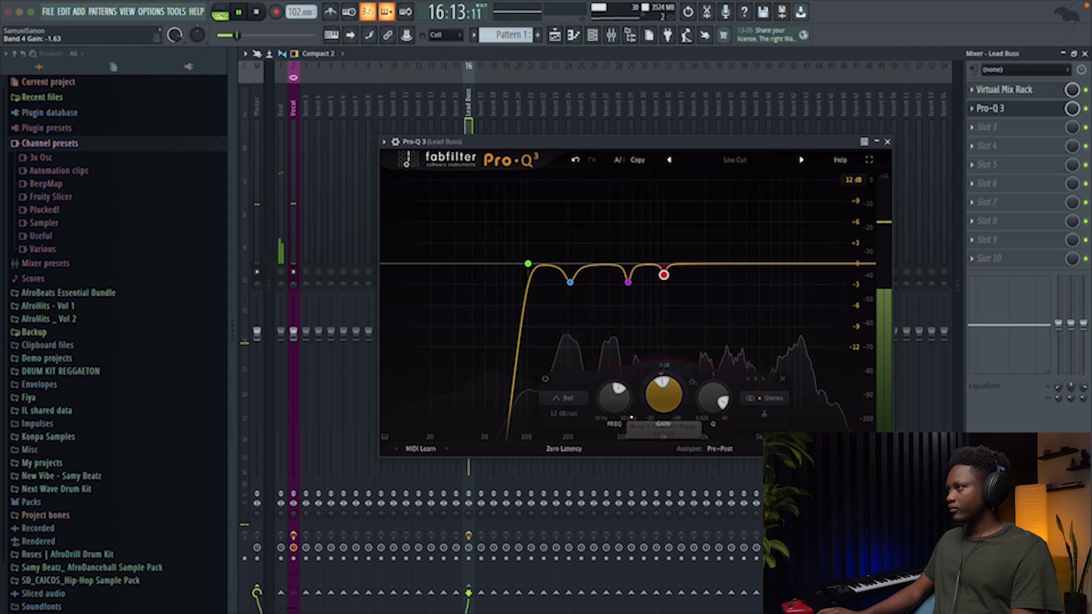
Step: Audition the vocal with the four-band EQ in the mix, stop playback and close Pro-Q 3
{"action": "key", "text": "space"}
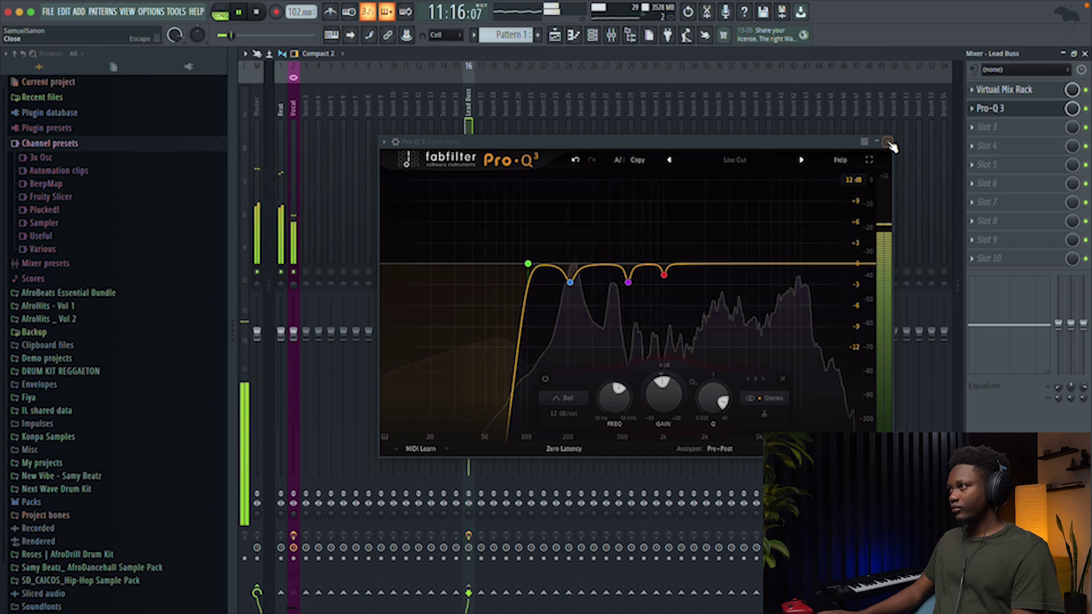
{"action": "left_click", "coordinate": [888, 143]}
{"action": "key", "text": "space"}
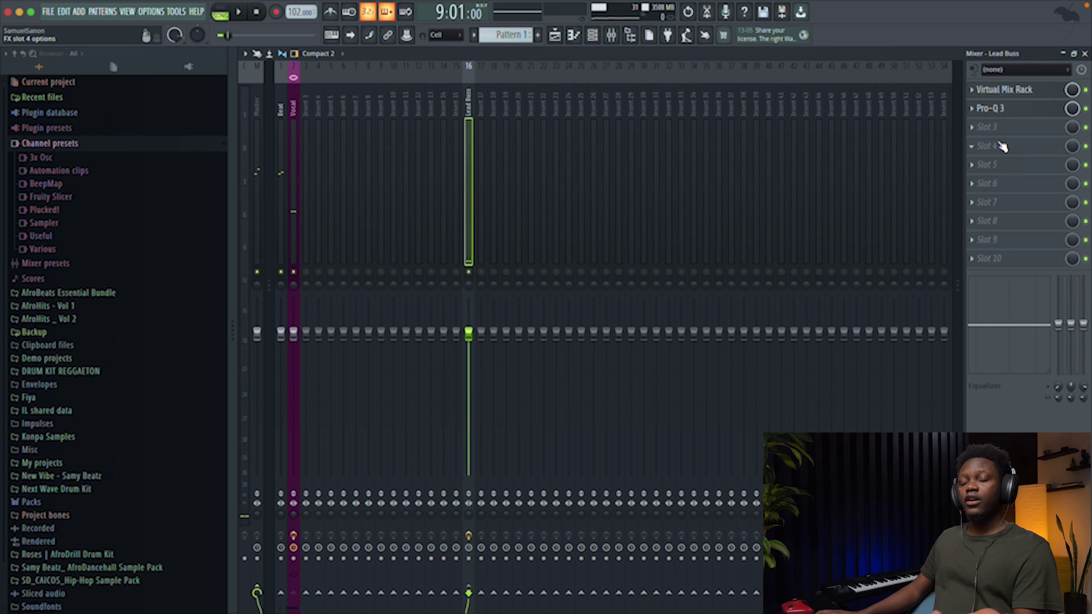
Step: Load the Waves RVox compressor into the third effect slot of the Lead Buss and start playback
{"action": "left_click", "coordinate": [974, 133]}
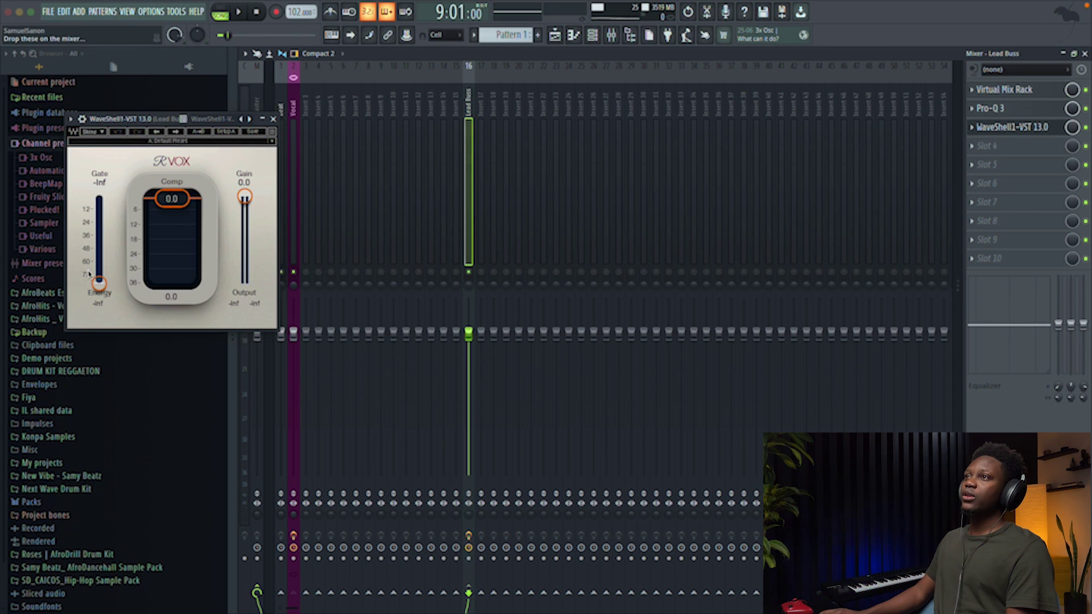
{"action": "left_click_drag", "start_coordinate": [128, 119], "coordinate": [391, 178]}
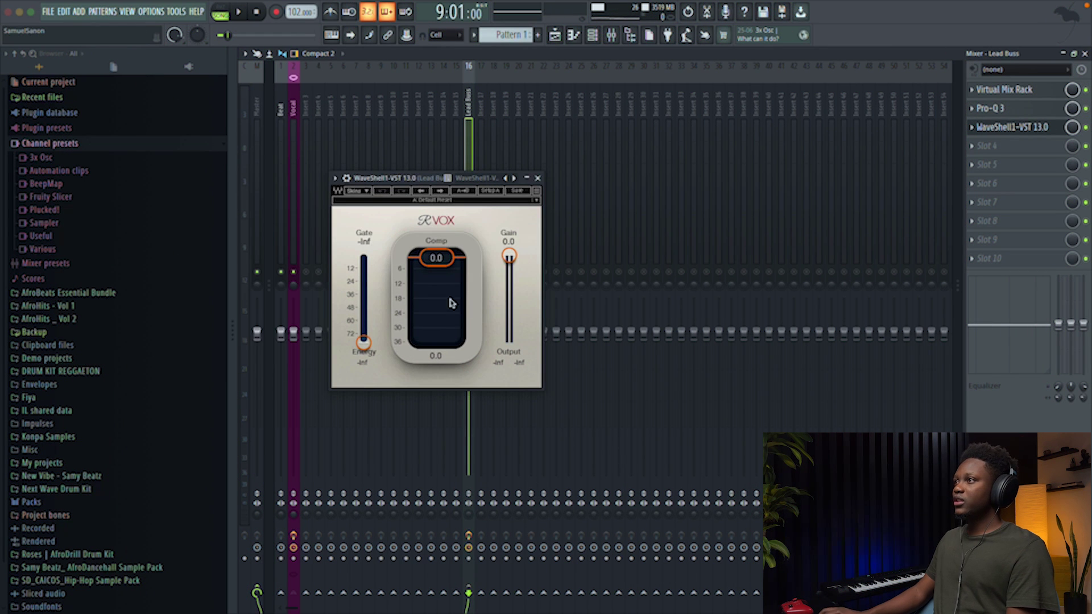
{"action": "key", "text": "space"}
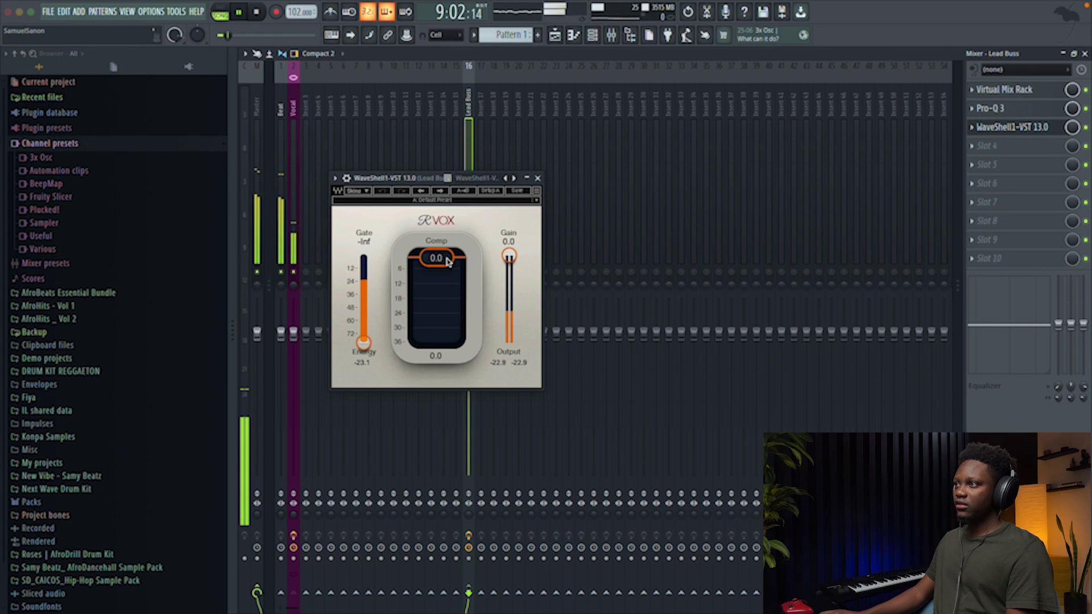
Step: Set RVox's compression to about -8.2 dB and its output gain to -6.0 dB while the song plays
{"action": "left_click_drag", "start_coordinate": [426, 260], "coordinate": [447, 281]}
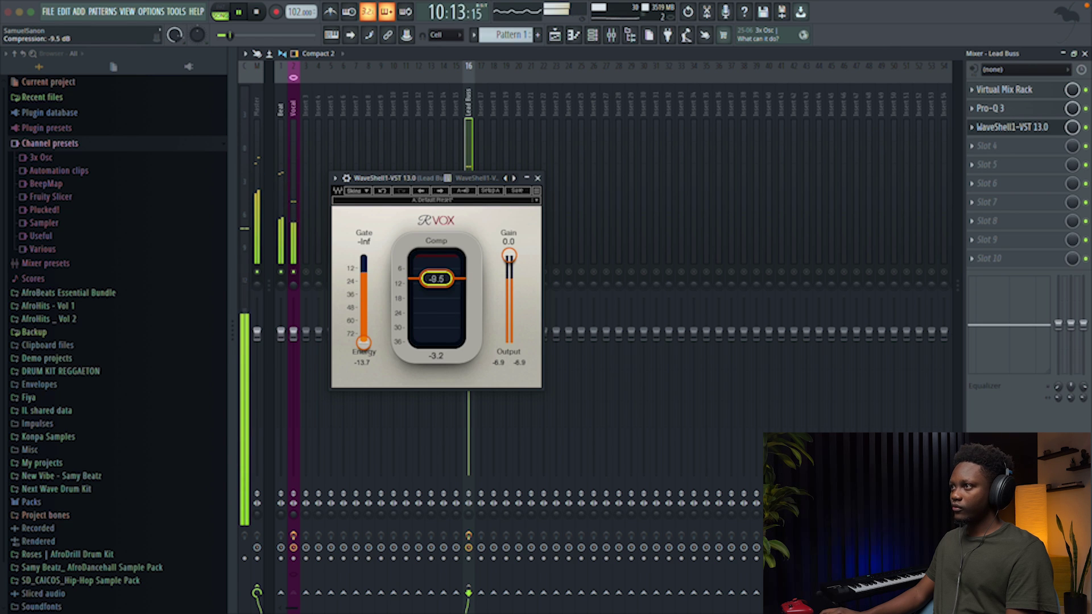
{"action": "left_click_drag", "start_coordinate": [509, 256], "coordinate": [509, 264]}
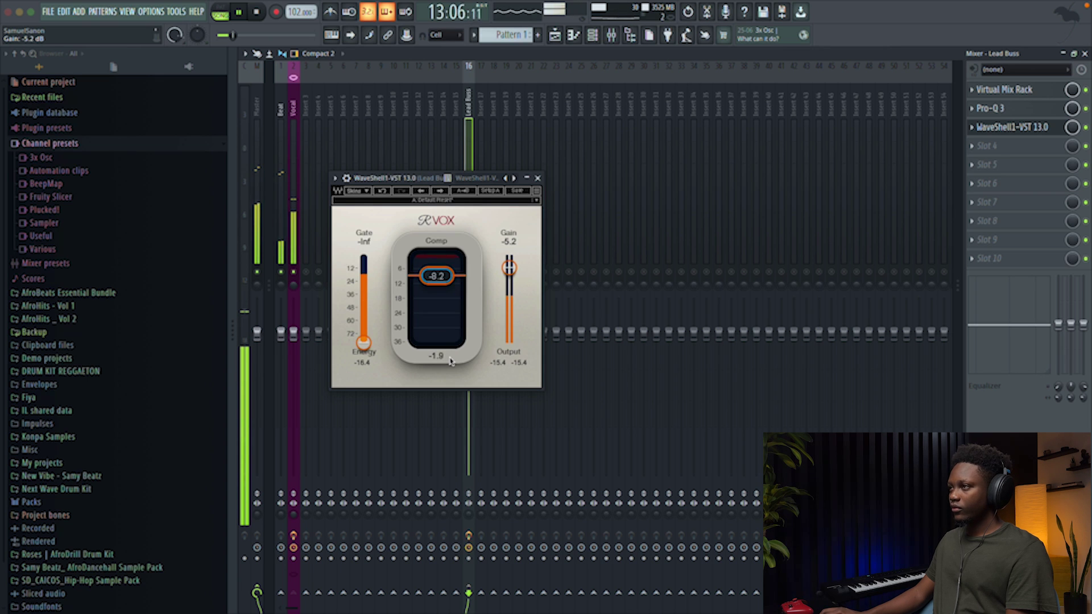
{"action": "left_click_drag", "start_coordinate": [509, 267], "coordinate": [509, 268]}
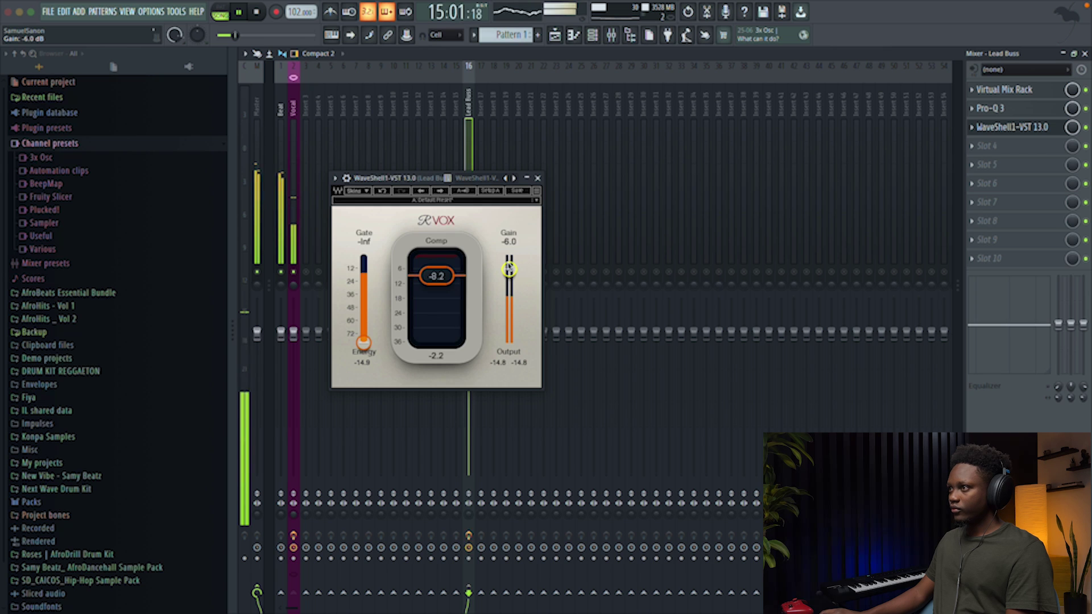
{"action": "key", "text": "space"}
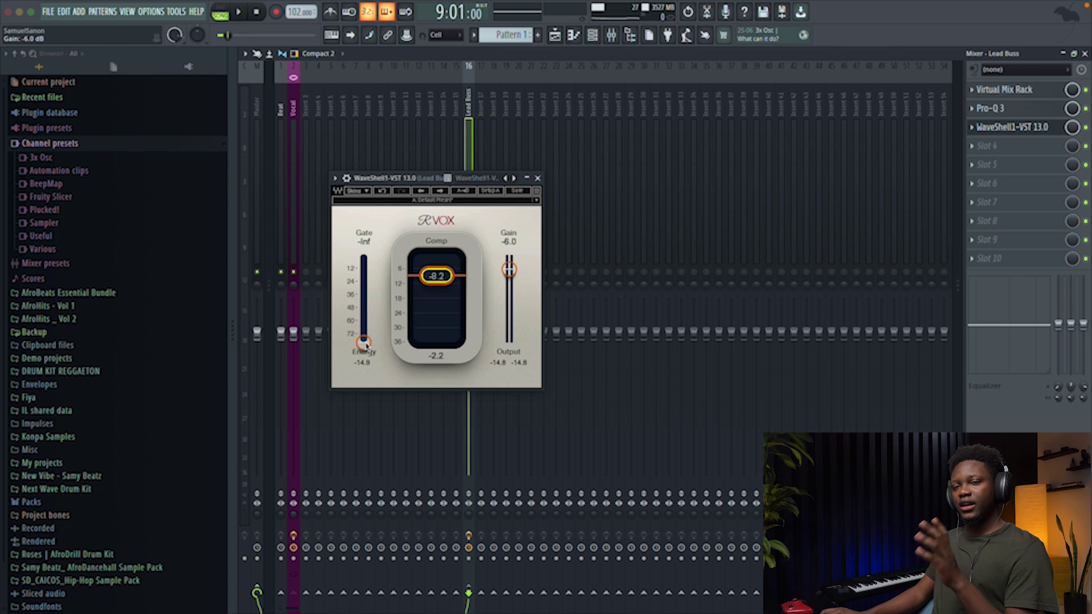
Step: Raise the RVox gate to about -27.8 dB during playback and close the plugin
{"action": "left_click_drag", "start_coordinate": [364, 343], "coordinate": [364, 292]}
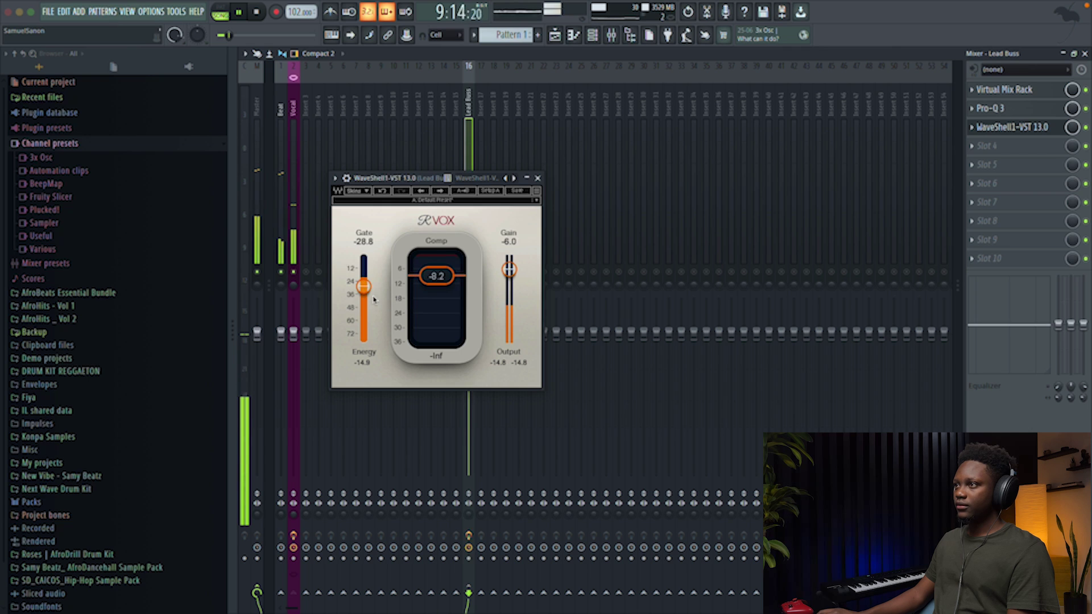
{"action": "left_click_drag", "start_coordinate": [363, 286], "coordinate": [363, 284]}
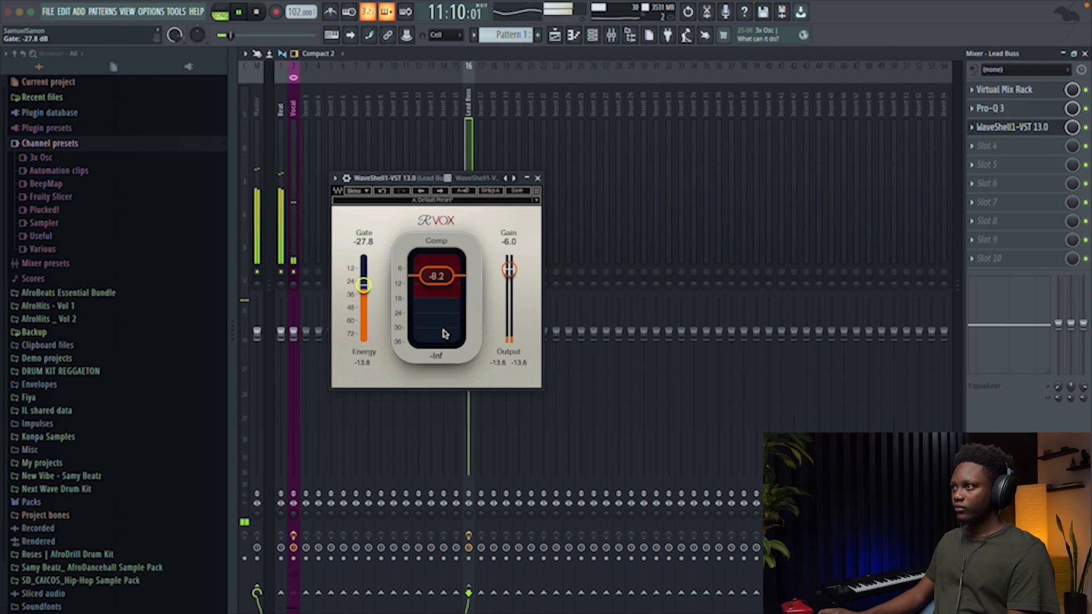
{"action": "key", "text": "space"}
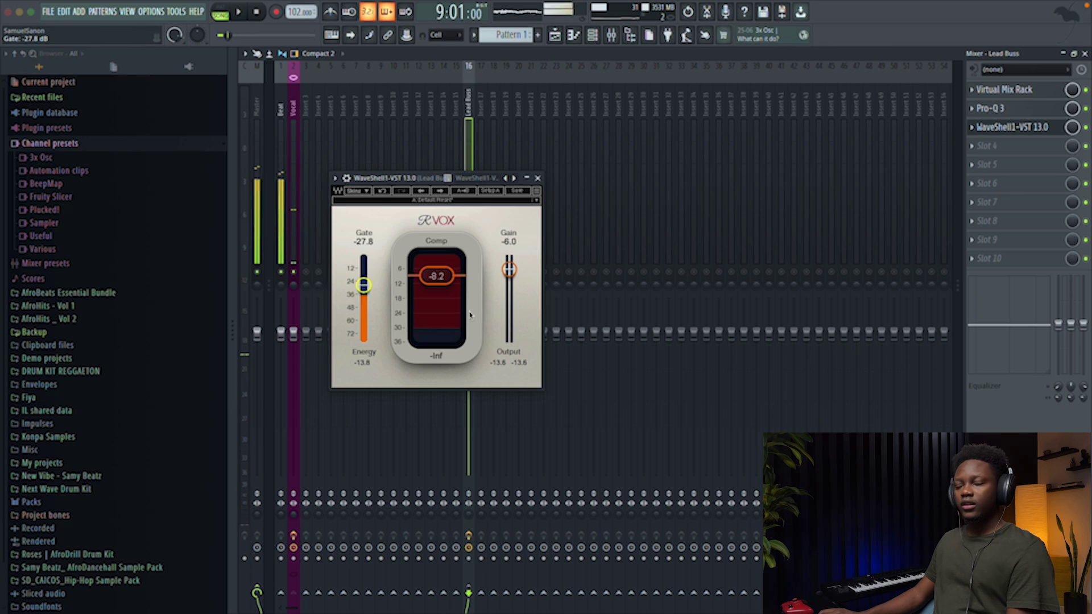
{"action": "left_click", "coordinate": [537, 179]}
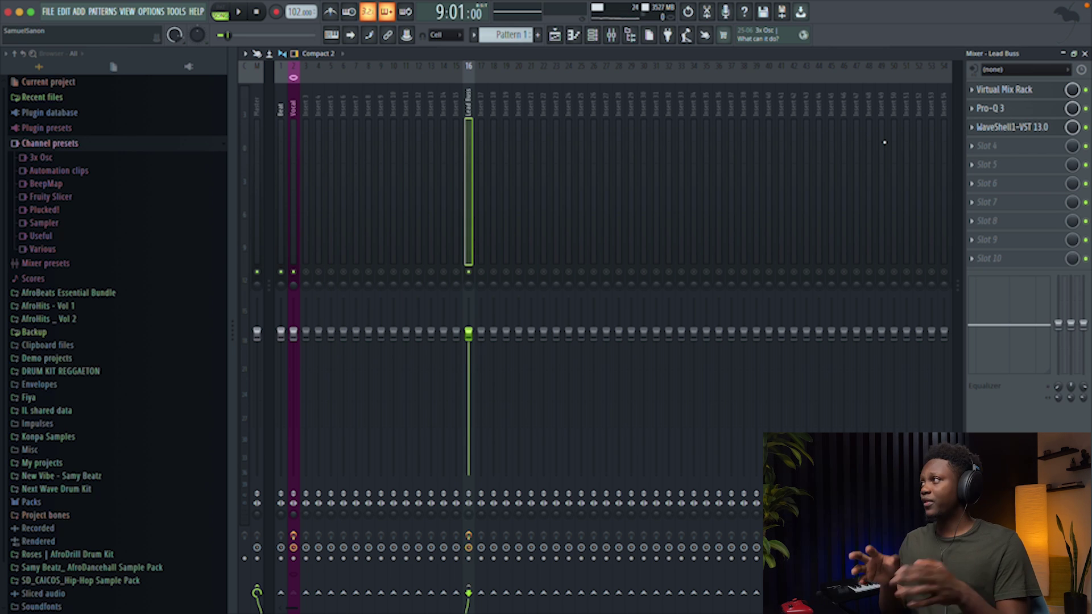
Step: Reopen Pro-Q 3 and RVox for review and load Fresh Air into the fourth Lead Buss slot
{"action": "left_click", "coordinate": [1000, 109]}
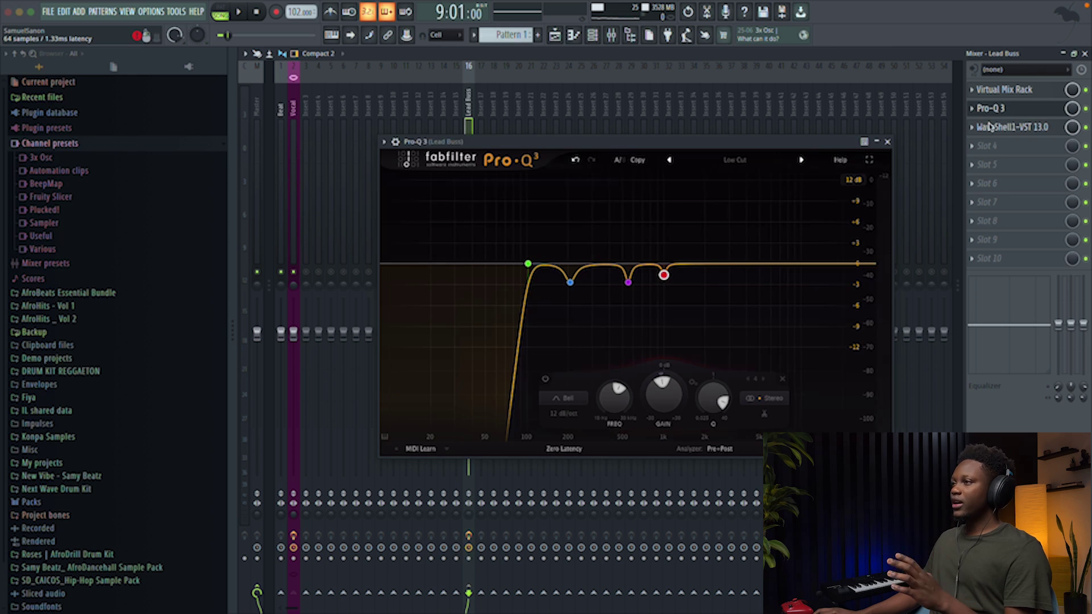
{"action": "left_click", "coordinate": [1020, 128]}
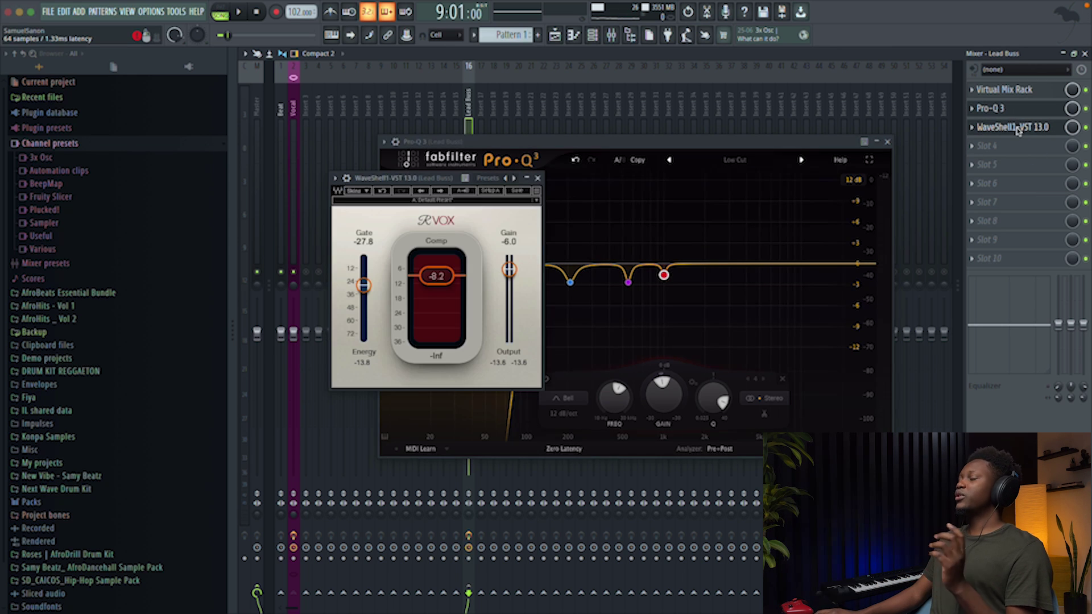
{"action": "left_click", "coordinate": [975, 149]}
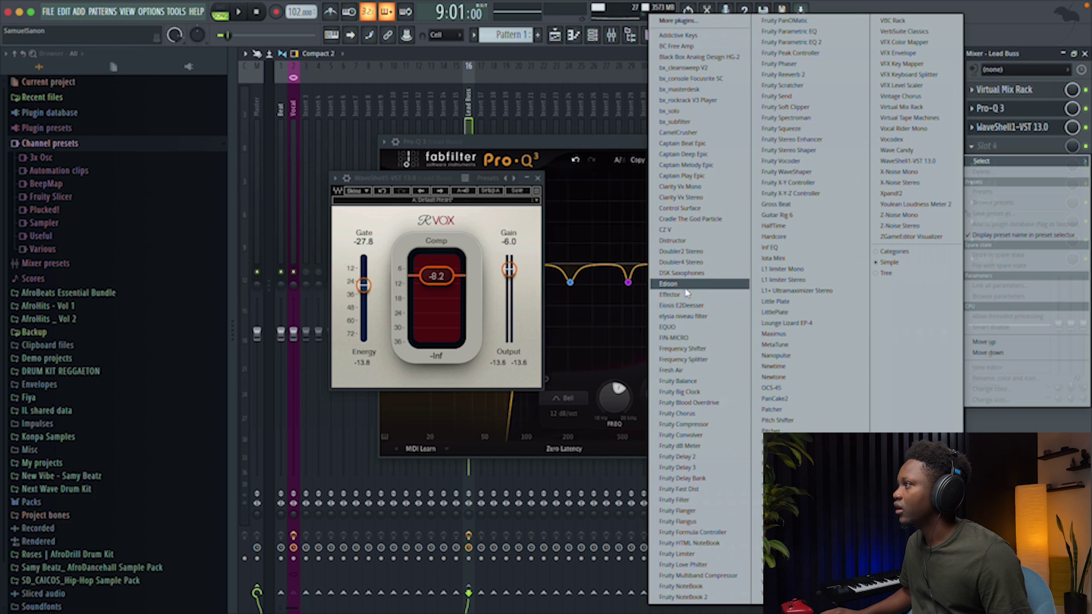
{"action": "left_click", "coordinate": [673, 371]}
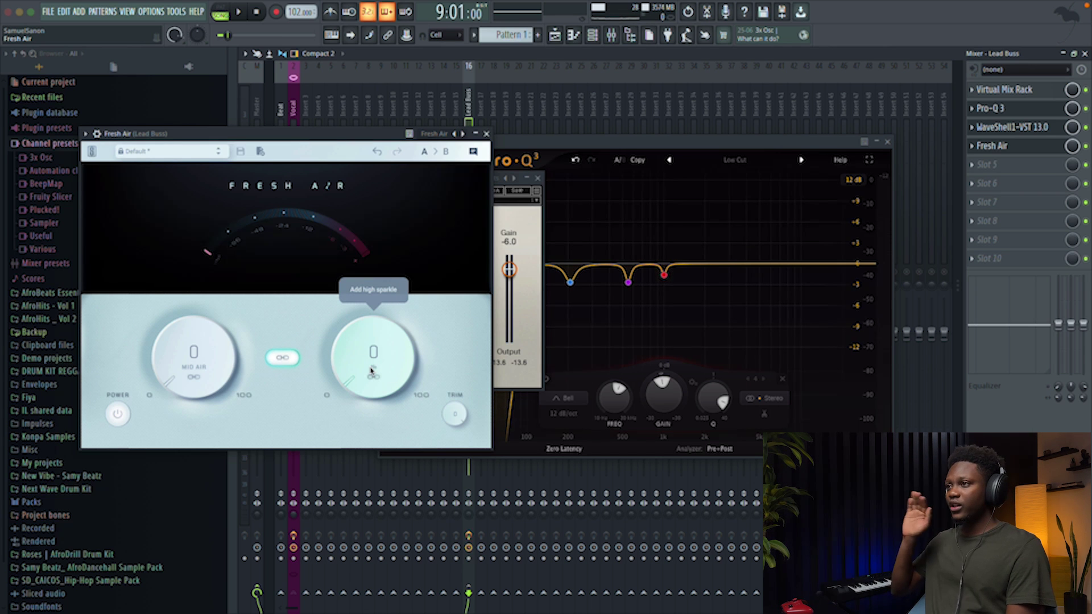
Step: Set Fresh Air's linked Mid Air and High Air amounts to 7 by ear during playback
{"action": "mouse_move", "coordinate": [370, 369]}
{"action": "left_mouse_down"}
{"action": "mouse_move", "coordinate": [365, 325]}
{"action": "mouse_move", "coordinate": [362, 364]}
{"action": "left_mouse_up"}
{"action": "key", "text": "space"}
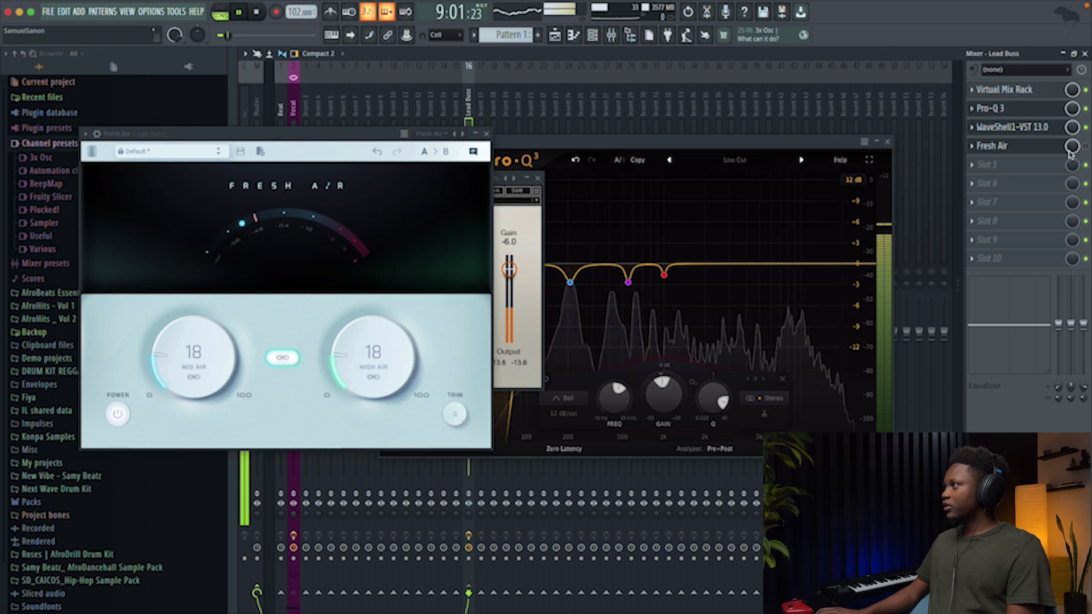
{"action": "left_click_drag", "start_coordinate": [364, 332], "coordinate": [364, 355]}
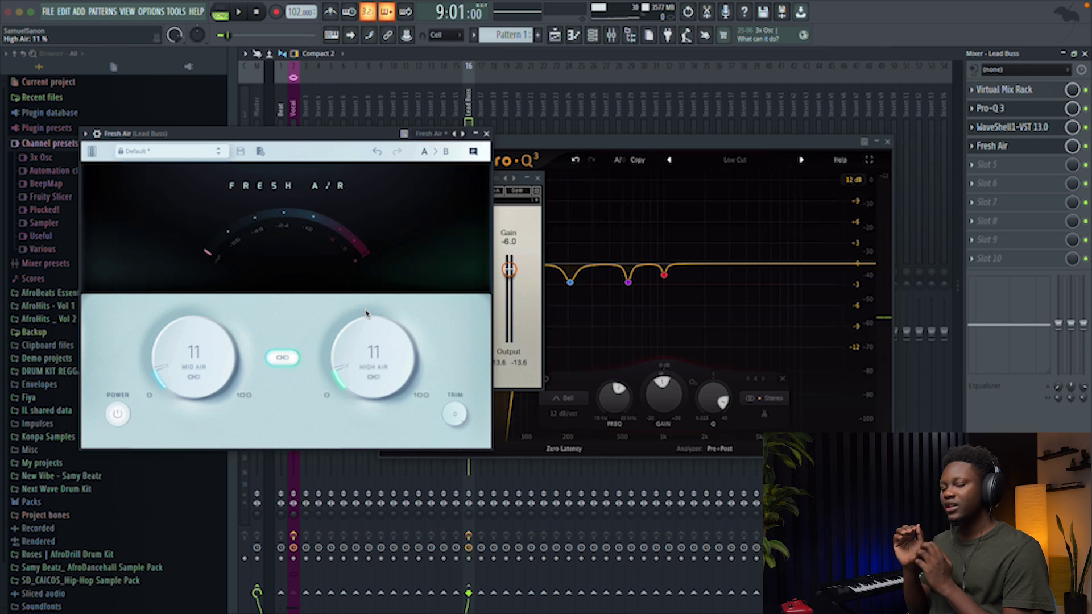
Step: Load the Waves DeEsser Mono from WaveShell1-VST 13.0 into the fifth Lead Buss slot
{"action": "left_click", "coordinate": [986, 164]}
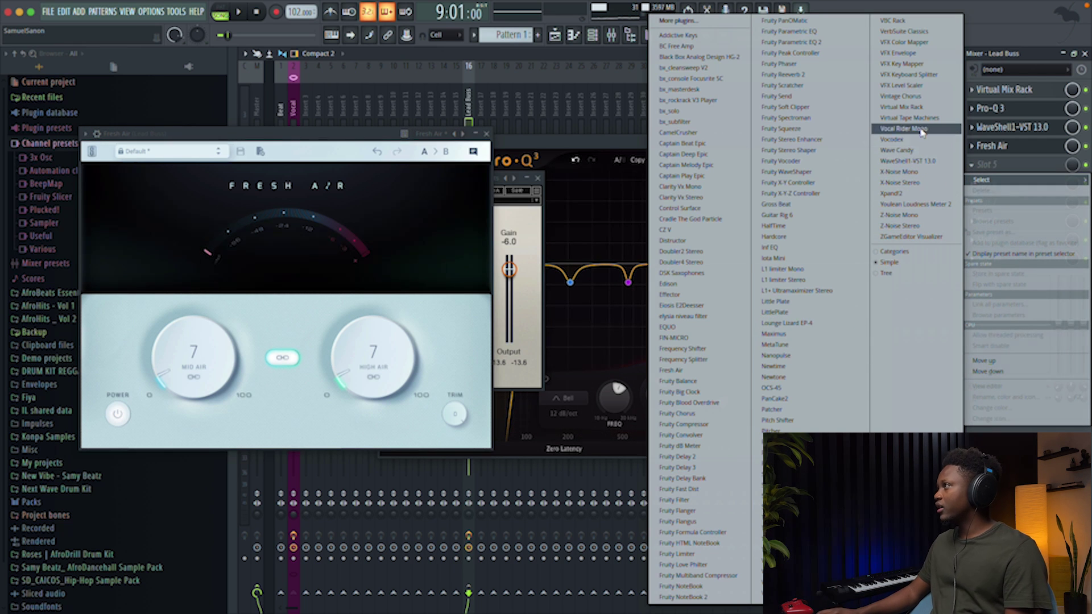
{"action": "left_click", "coordinate": [928, 163]}
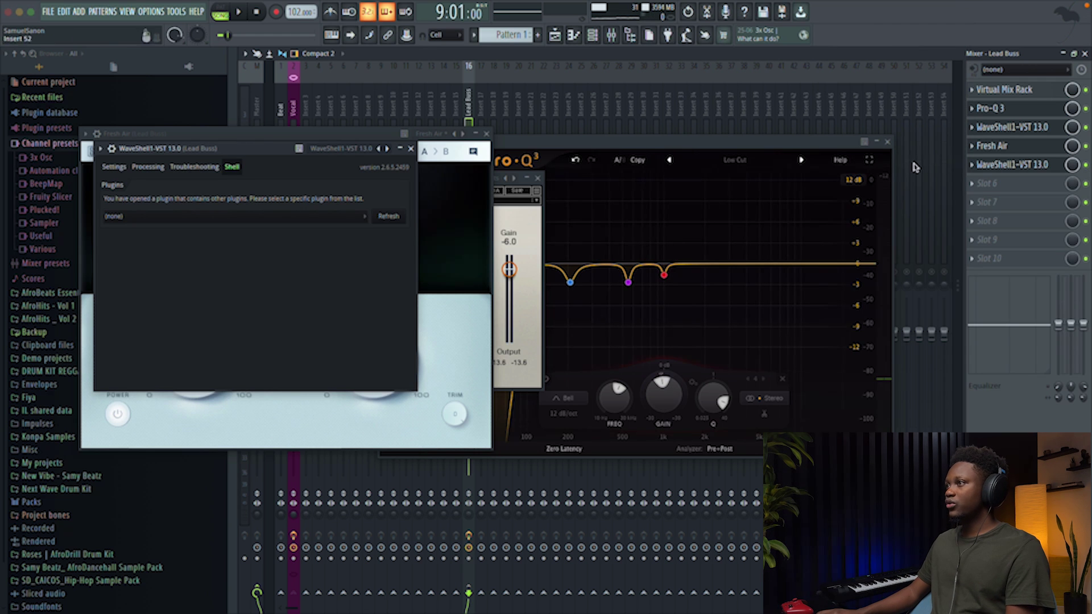
{"action": "left_click", "coordinate": [287, 216]}
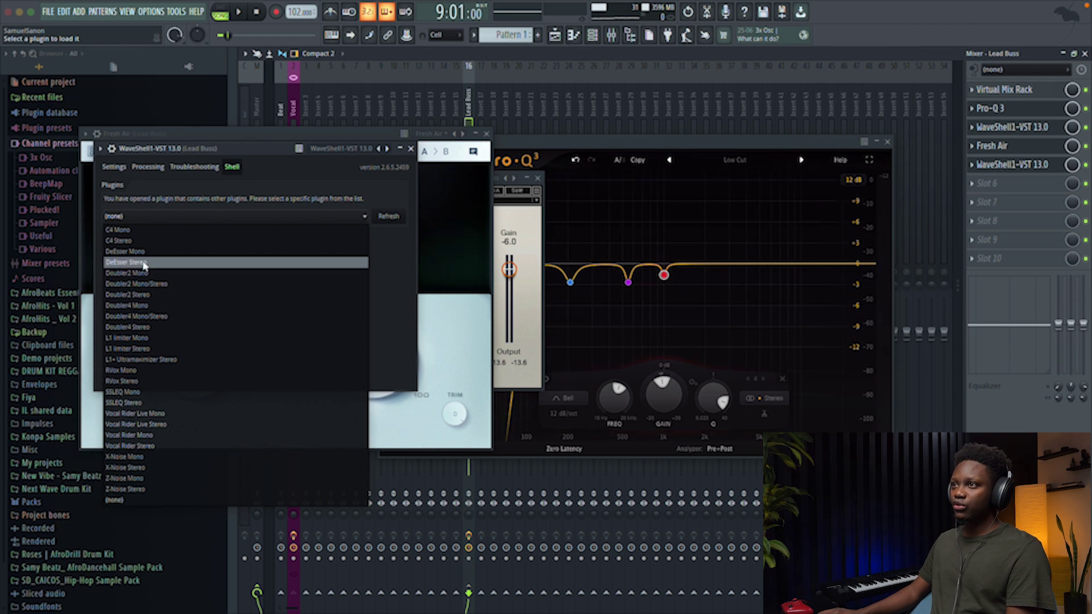
{"action": "left_click", "coordinate": [159, 254]}
Step: Lower the DeEsser threshold to about -28.3 dB during playback and audition the de-essed vocal
{"action": "key", "text": "space"}
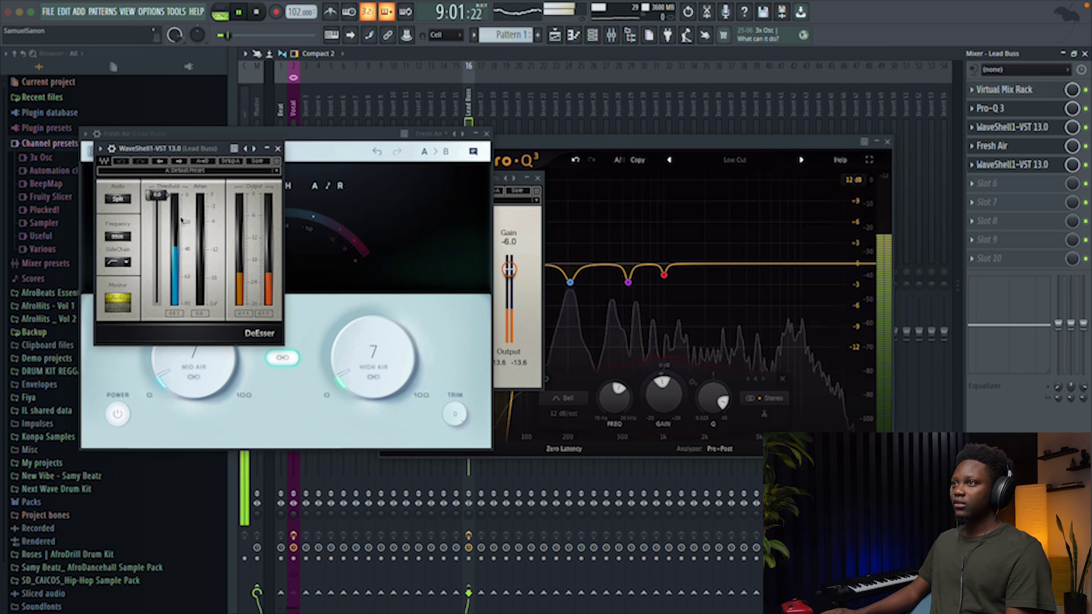
{"action": "left_click_drag", "start_coordinate": [159, 197], "coordinate": [161, 234]}
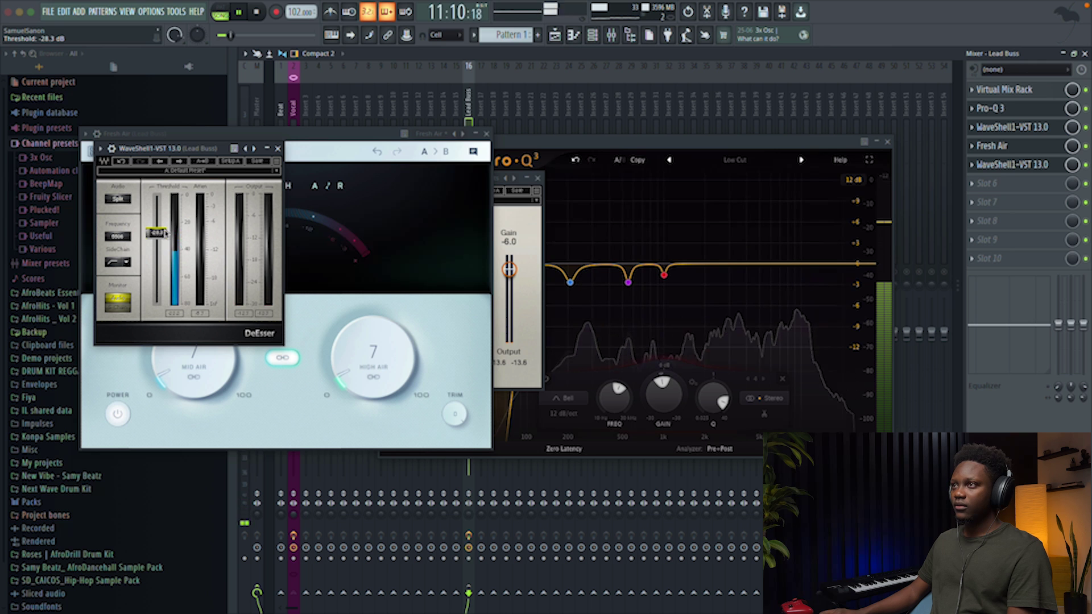
{"action": "key", "text": "space"}
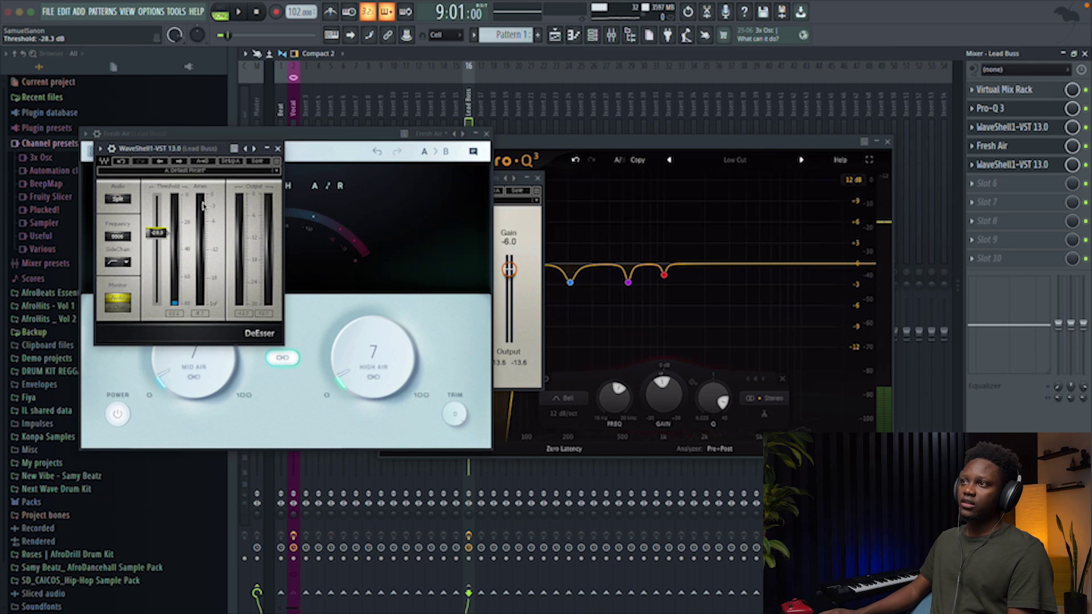
{"action": "key", "text": "space"}
{"action": "key", "text": "space"}
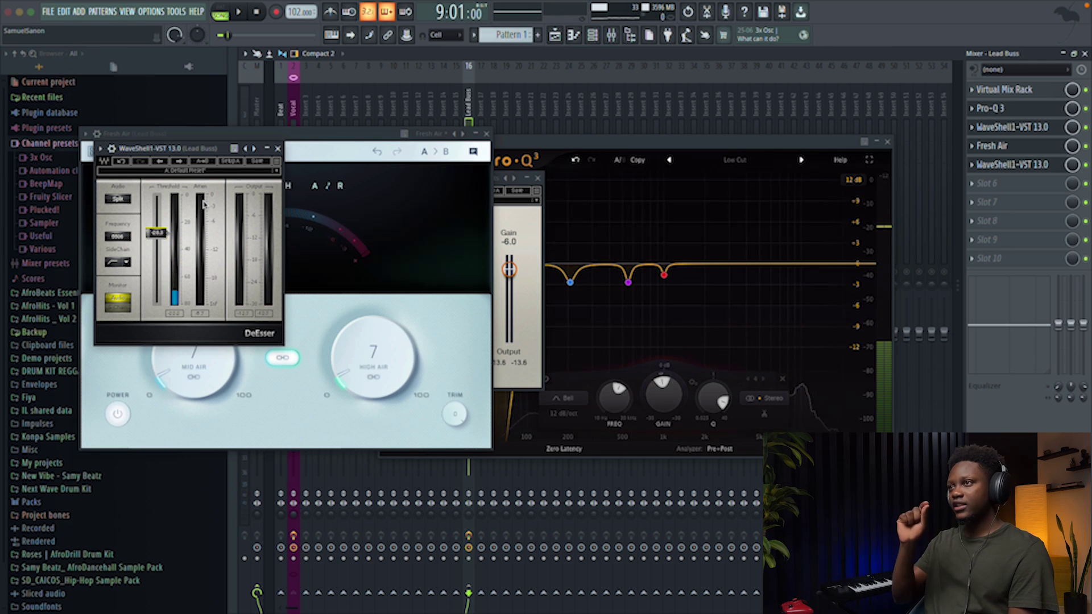
{"action": "key", "text": "space"}
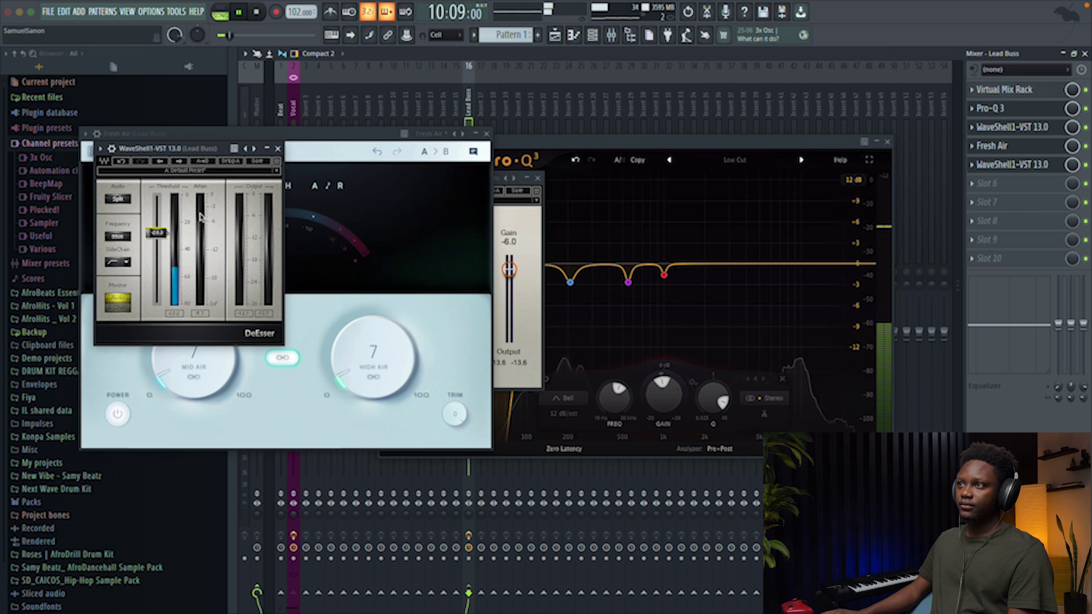
Step: Stop playback and close the DeEsser, Fresh Air, RVox and Pro-Q 3 windows
{"action": "left_click", "coordinate": [278, 149]}
{"action": "key", "text": "space"}
{"action": "left_click", "coordinate": [486, 134]}
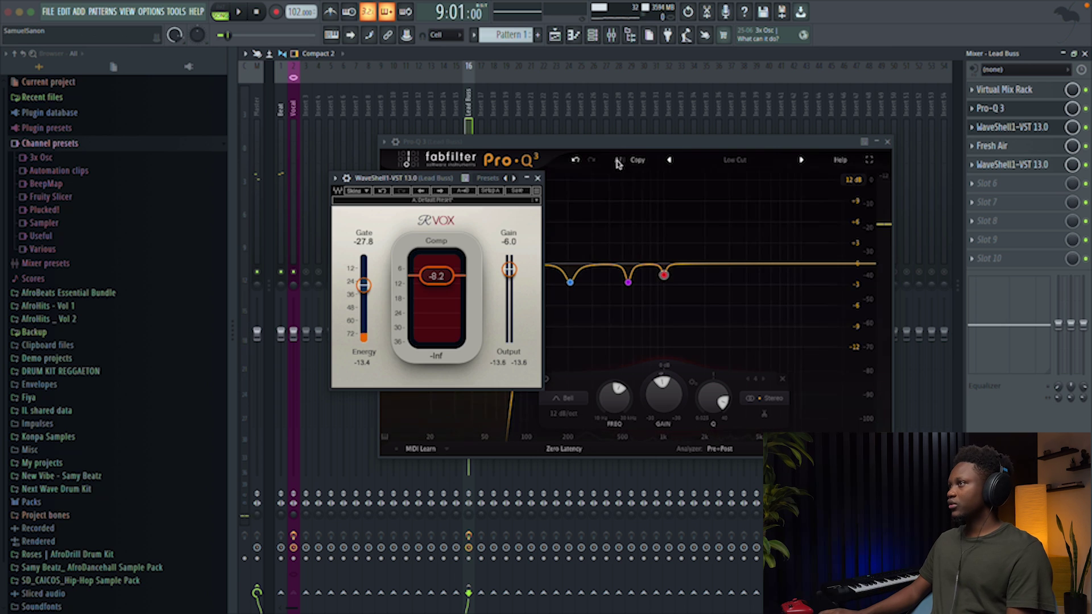
{"action": "left_click", "coordinate": [538, 178]}
{"action": "left_click", "coordinate": [887, 142]}
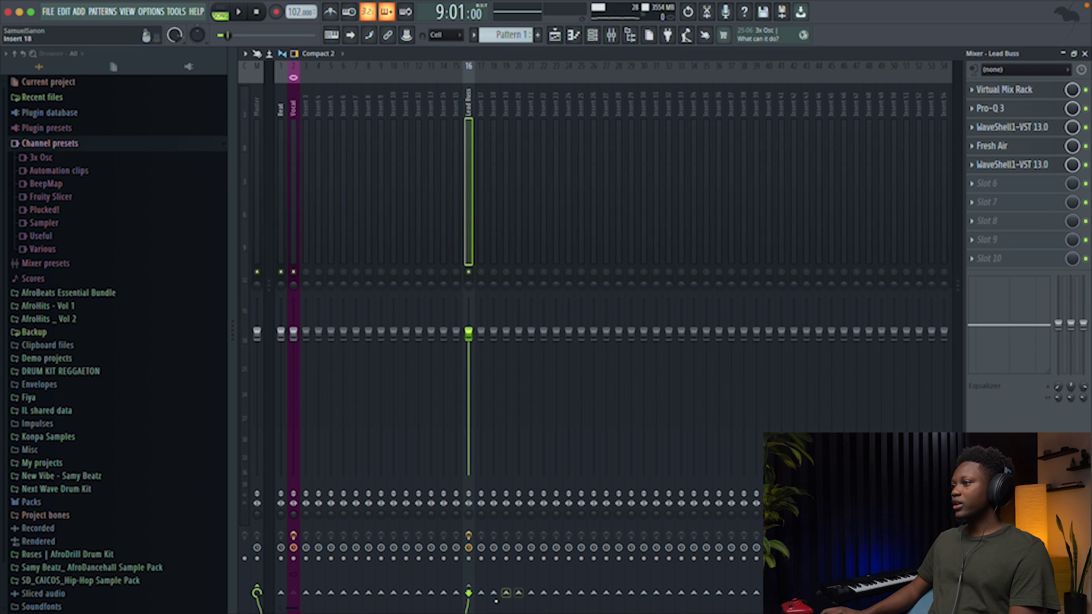
Step: Route the Lead Buss additionally to Insert 19 with a send level of about -10.7 dB and start playback
{"action": "right_click", "coordinate": [507, 593]}
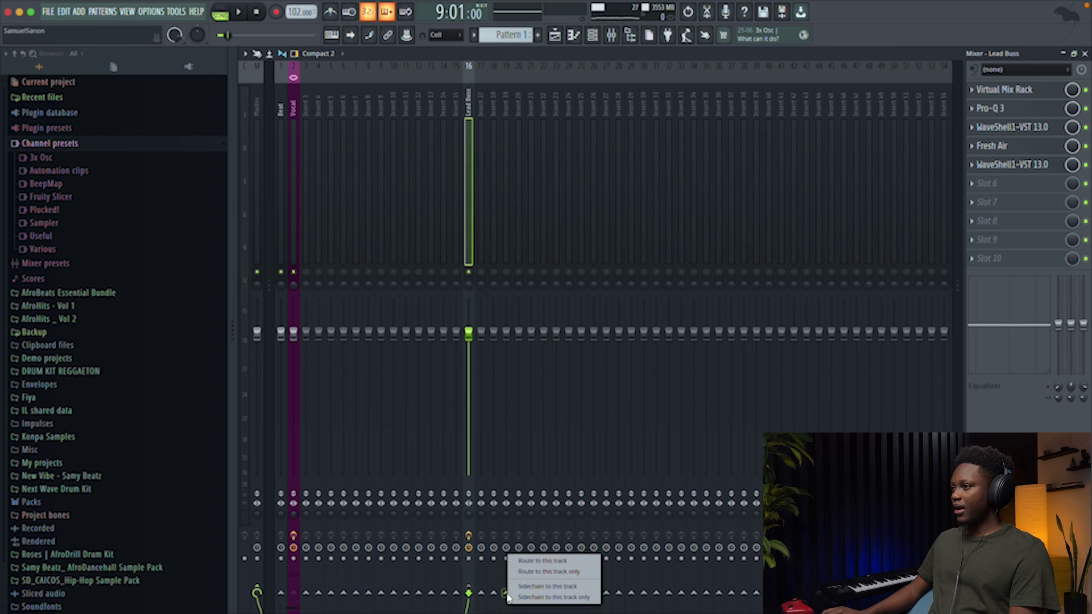
{"action": "left_click", "coordinate": [539, 561]}
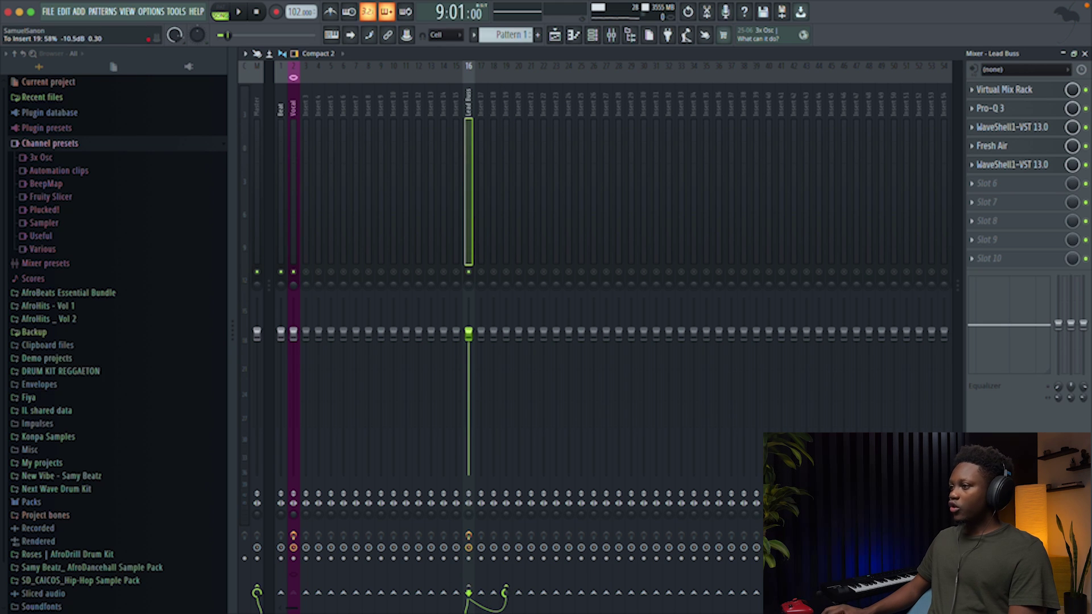
{"action": "key", "text": "space"}
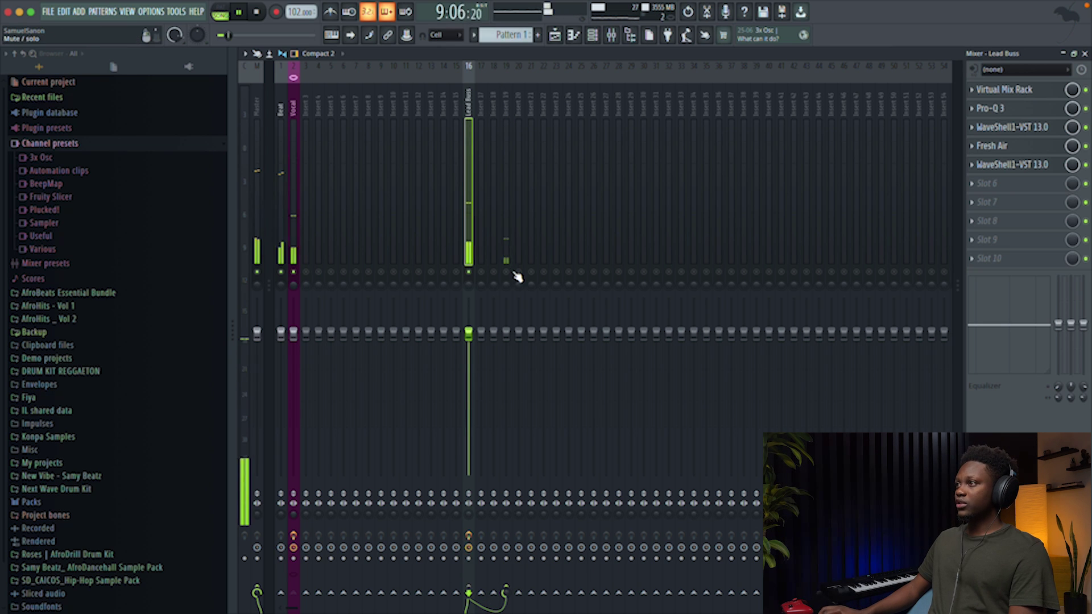
Step: Stop playback and rename mixer Insert 19 as Doubler
{"action": "left_click", "coordinate": [506, 223]}
{"action": "key", "text": "space"}
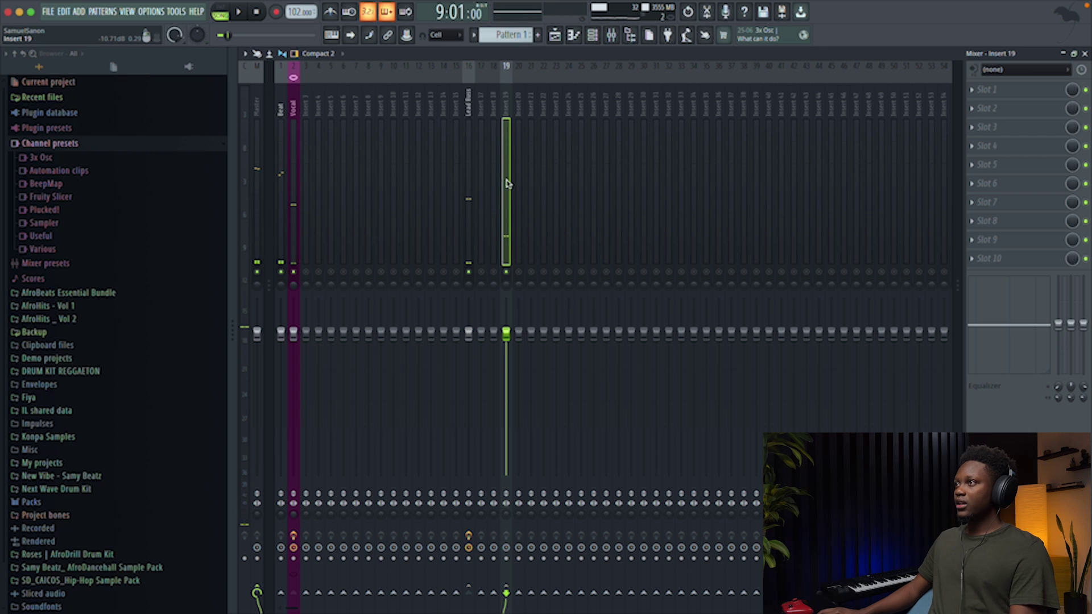
{"action": "right_click", "coordinate": [510, 136]}
{"action": "type", "text": "Doubler"}
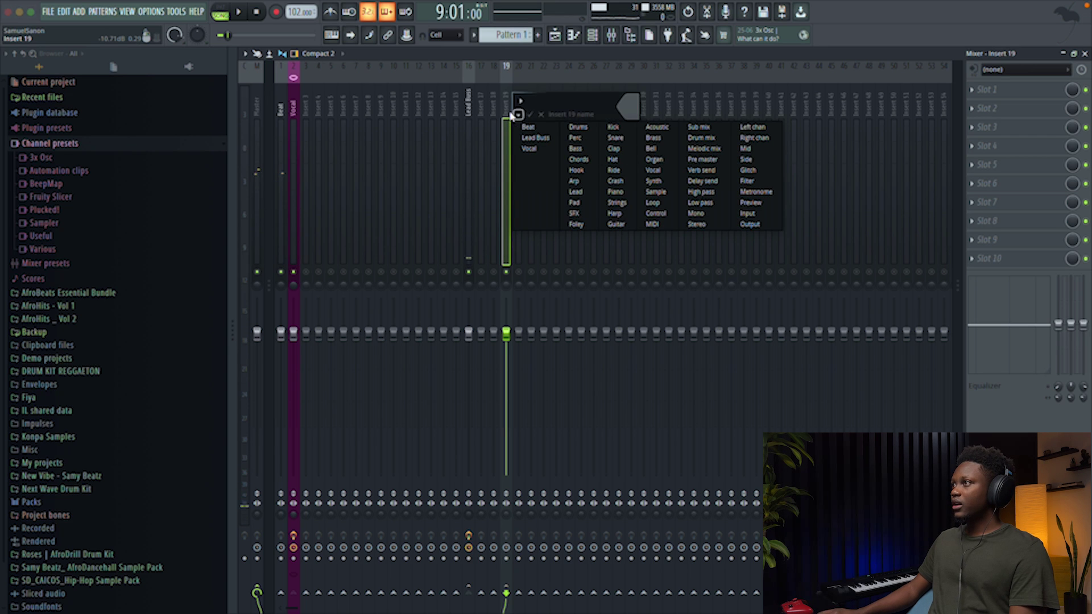
{"action": "key", "text": "Return"}
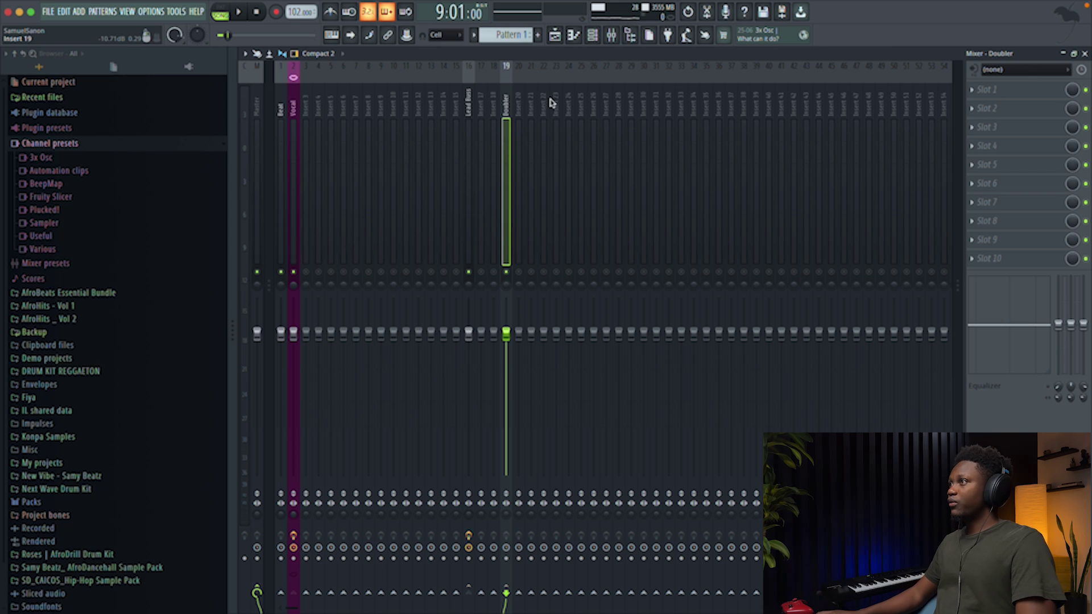
Step: Load the Doubler4 Stereo plugin from WaveShell1-VST 13.0 into the first effect slot of the Doubler track
{"action": "left_click", "coordinate": [989, 89]}
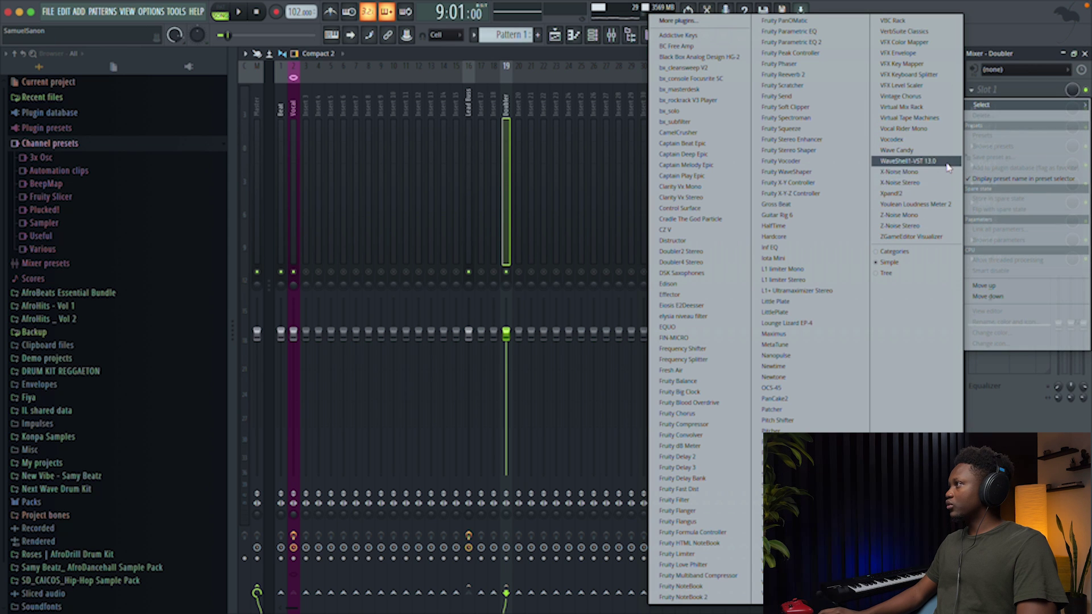
{"action": "left_click", "coordinate": [917, 161]}
{"action": "left_click", "coordinate": [234, 127]}
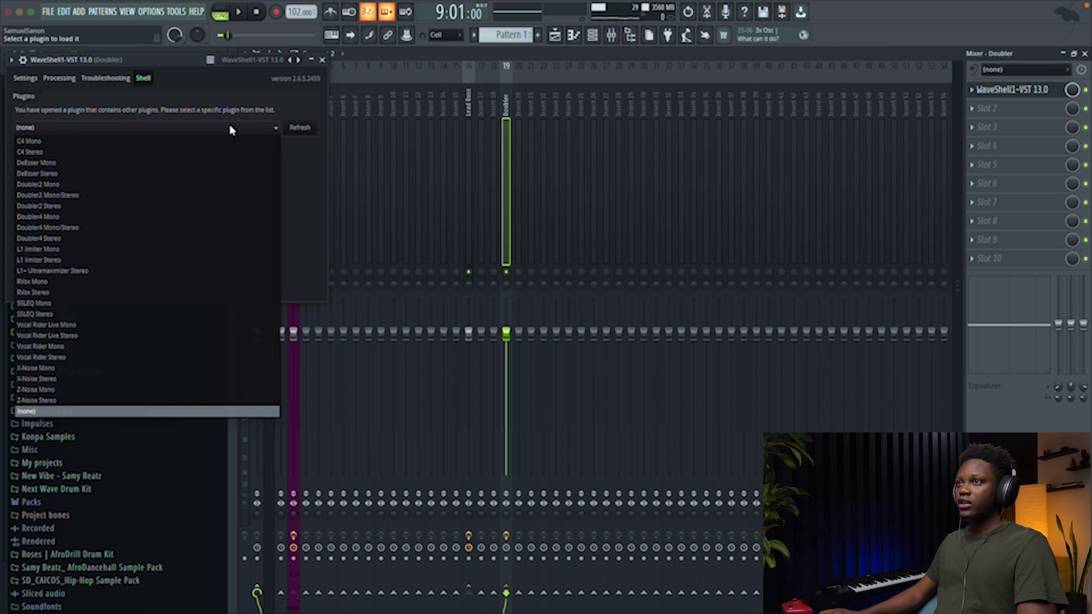
{"action": "left_click", "coordinate": [66, 238]}
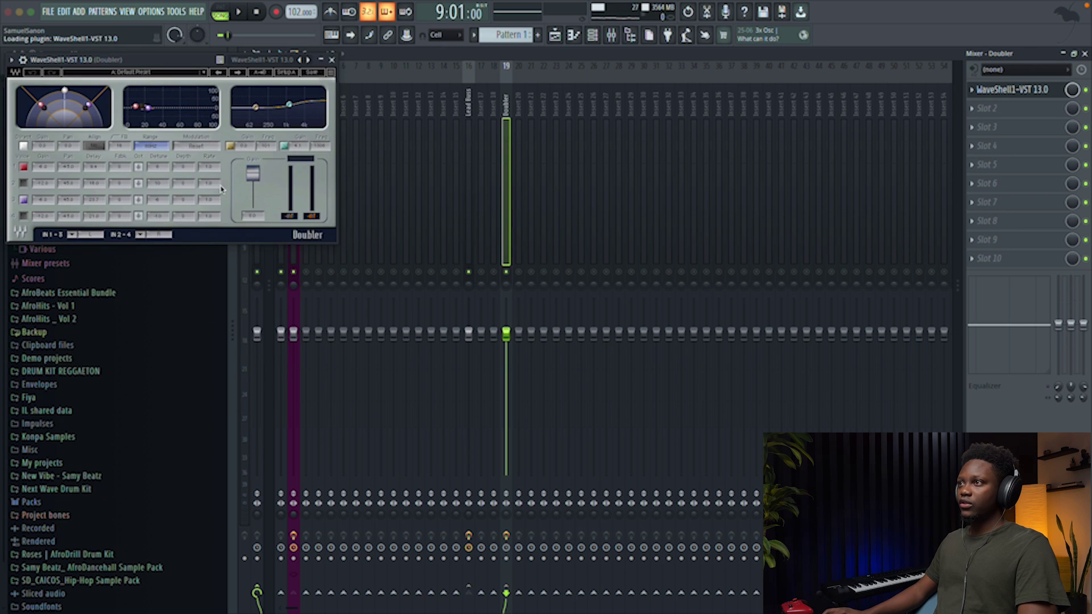
Step: Audition the doubled vocal during playback and turn off the Direct signal in the Doubler plugin
{"action": "key", "text": "space"}
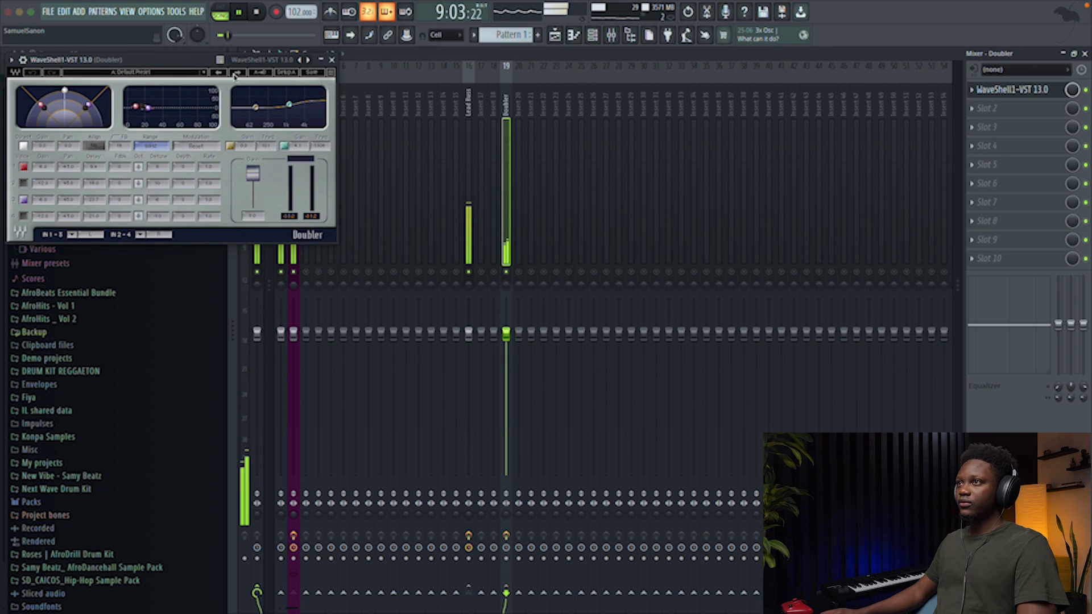
{"action": "left_click_drag", "start_coordinate": [235, 59], "coordinate": [790, 131]}
{"action": "key", "text": "space"}
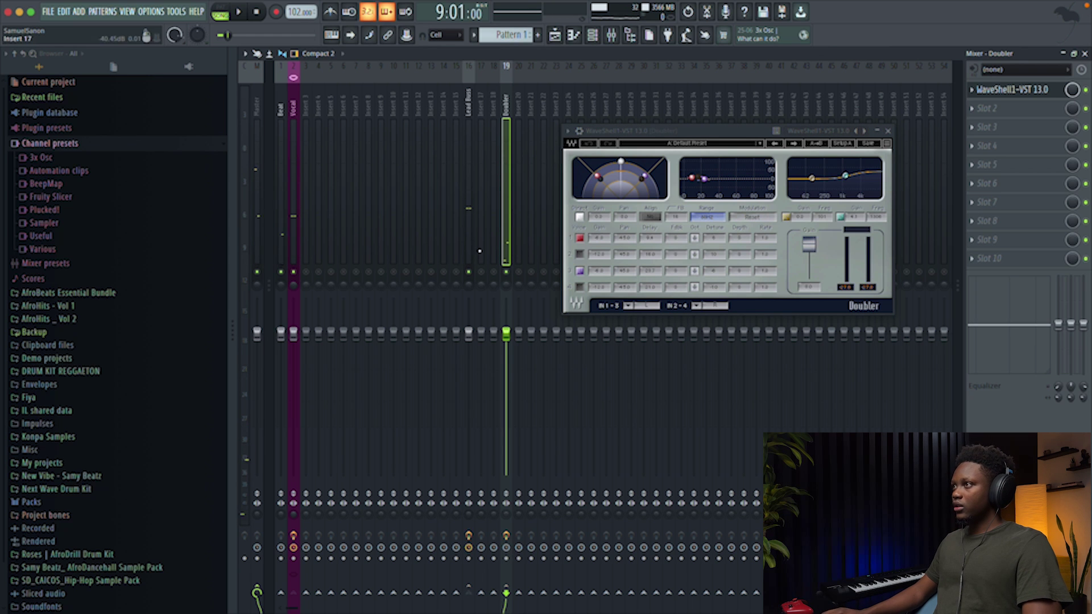
{"action": "left_click", "coordinate": [468, 231]}
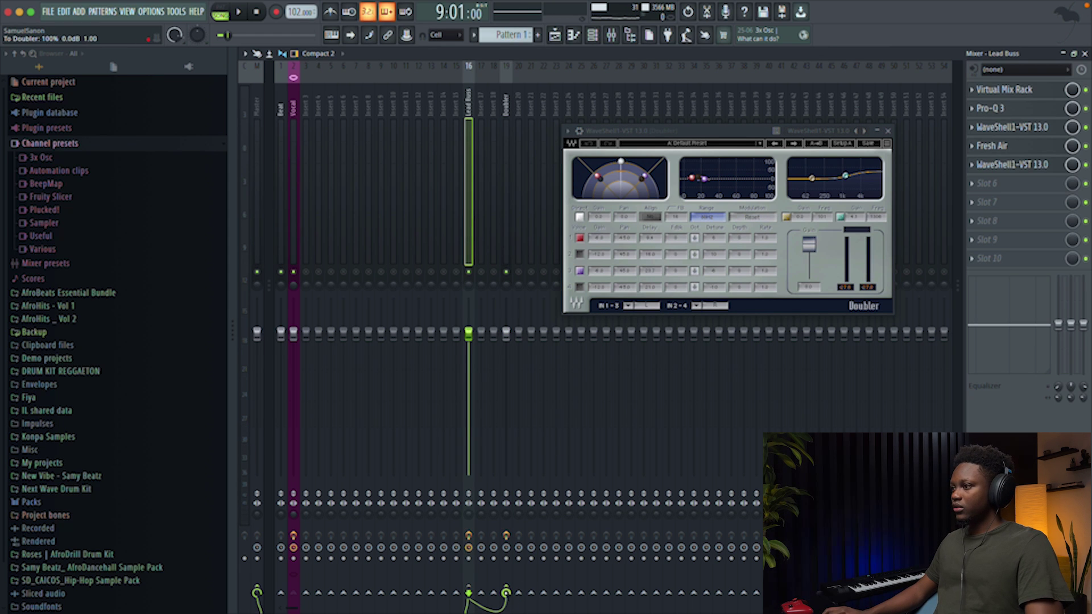
{"action": "key", "text": "space"}
{"action": "left_click", "coordinate": [628, 312]}
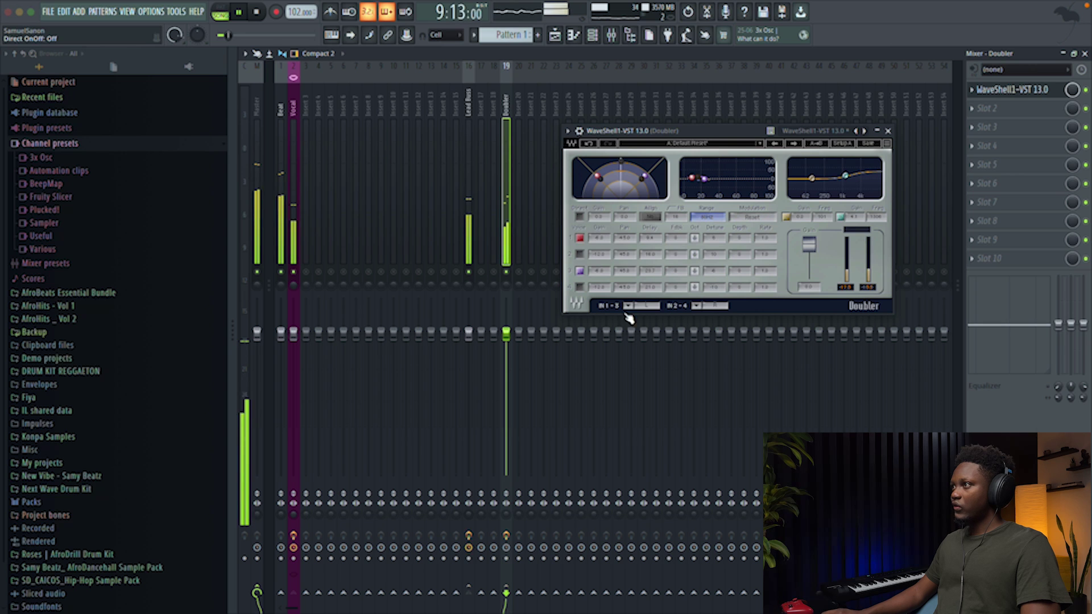
{"action": "key", "text": "space"}
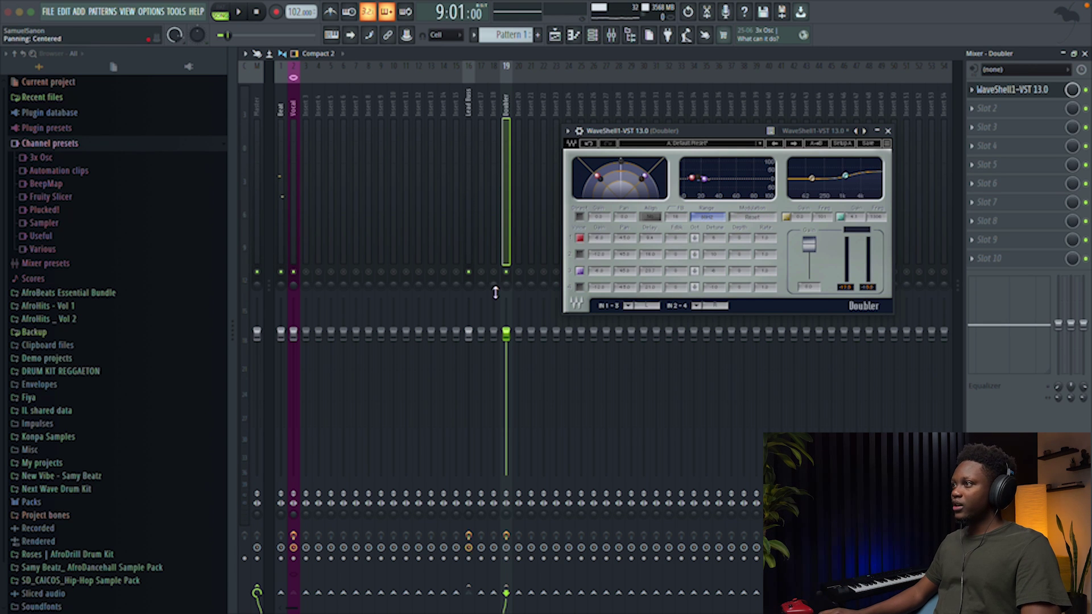
Step: Lower the Doubler track's fader to about -12.6 dB during playback, then stop and close the plugin window
{"action": "key", "text": "space"}
{"action": "left_click_drag", "start_coordinate": [506, 416], "coordinate": [507, 343]}
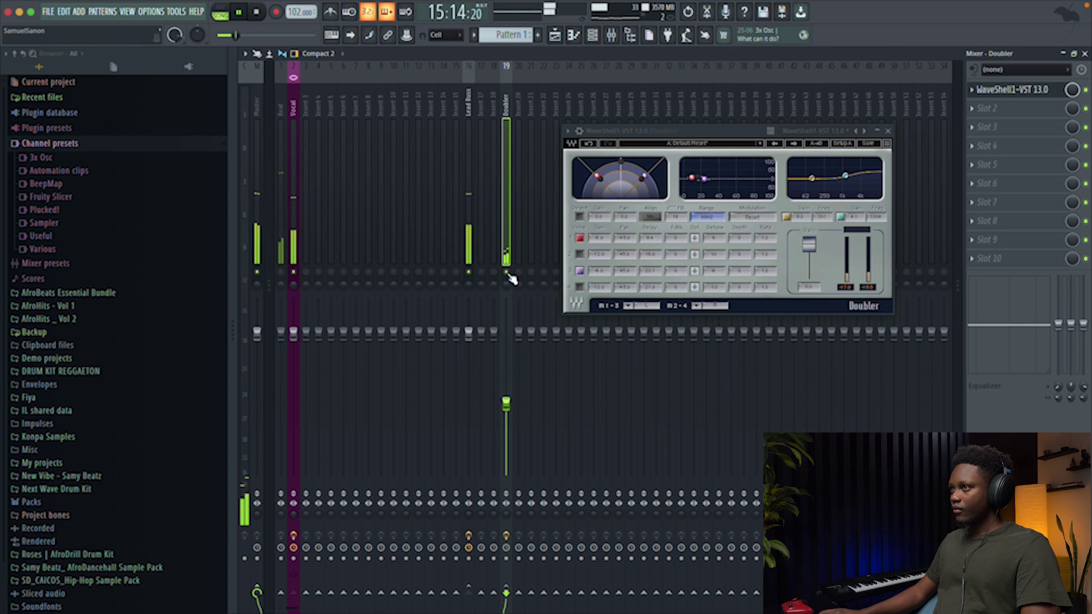
{"action": "key", "text": "space"}
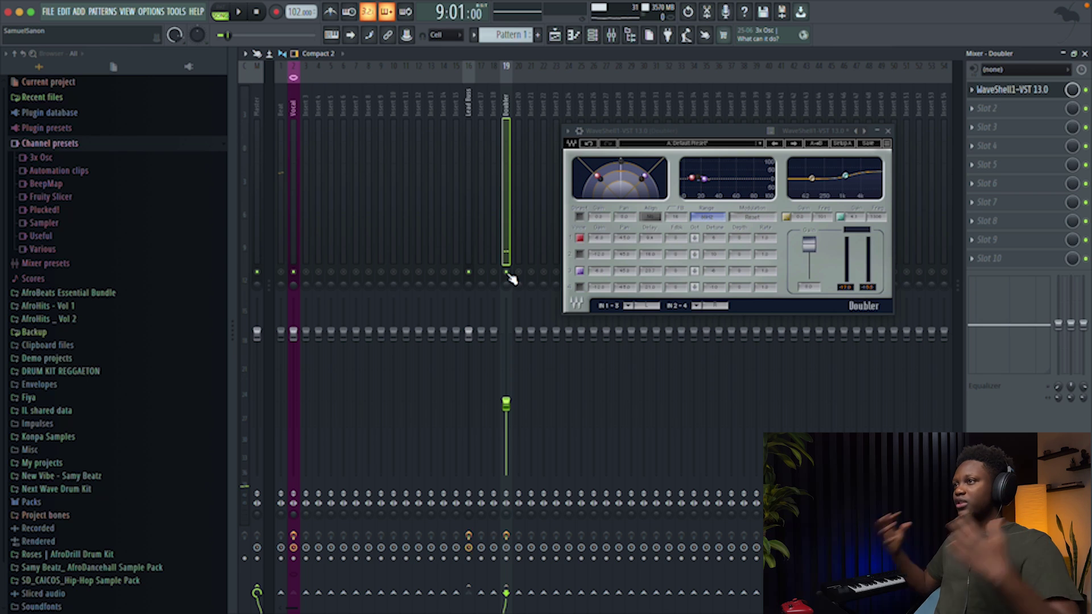
{"action": "key", "text": "Escape"}
Step: Route the Lead Buss additionally to mixer Insert 20
{"action": "left_click", "coordinate": [469, 228]}
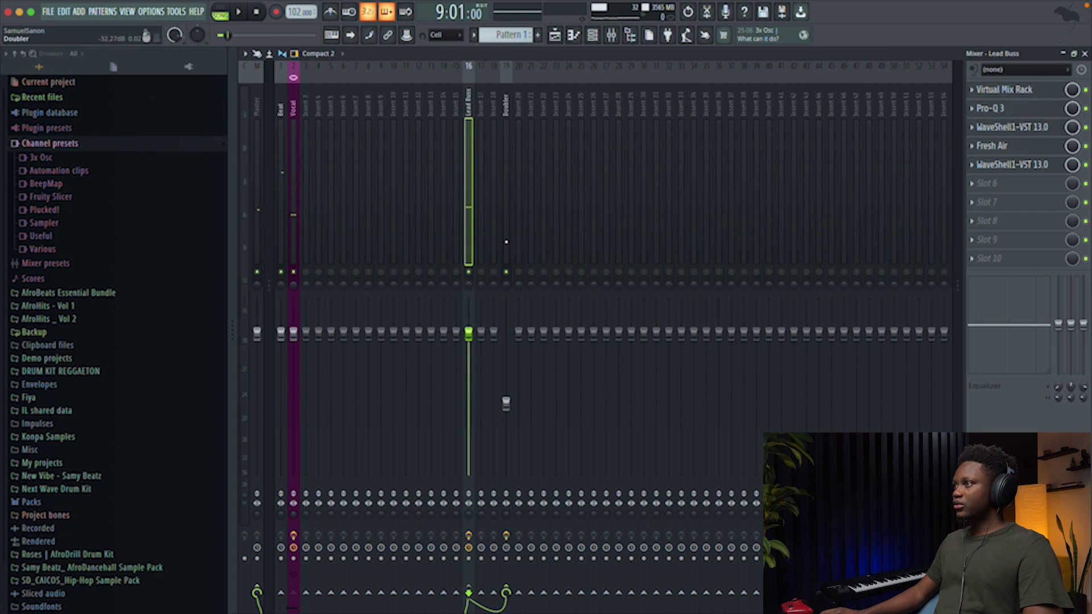
{"action": "right_click", "coordinate": [519, 556]}
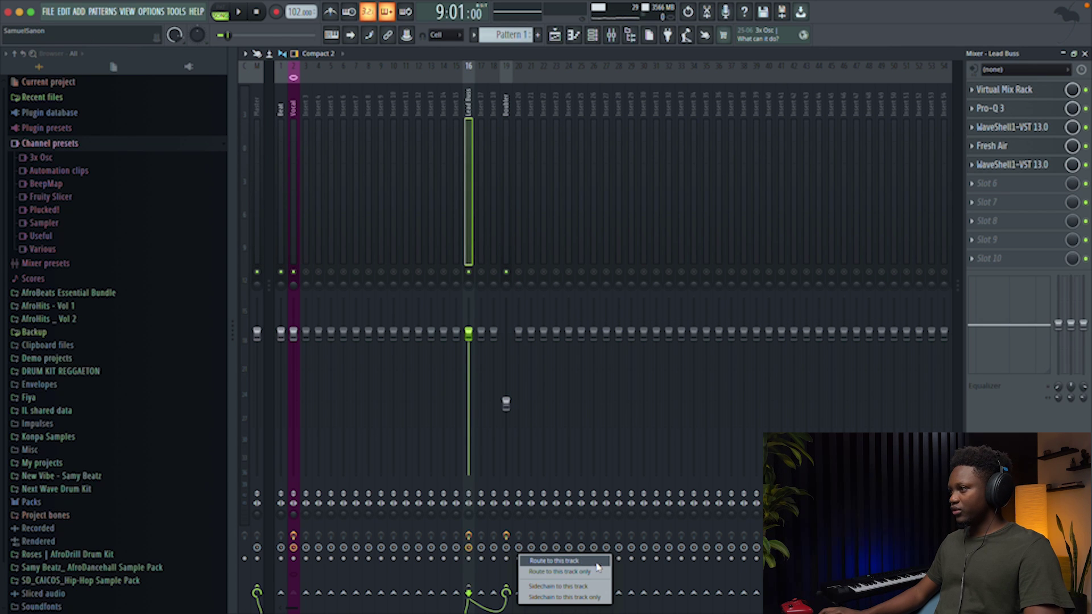
{"action": "left_click", "coordinate": [574, 562]}
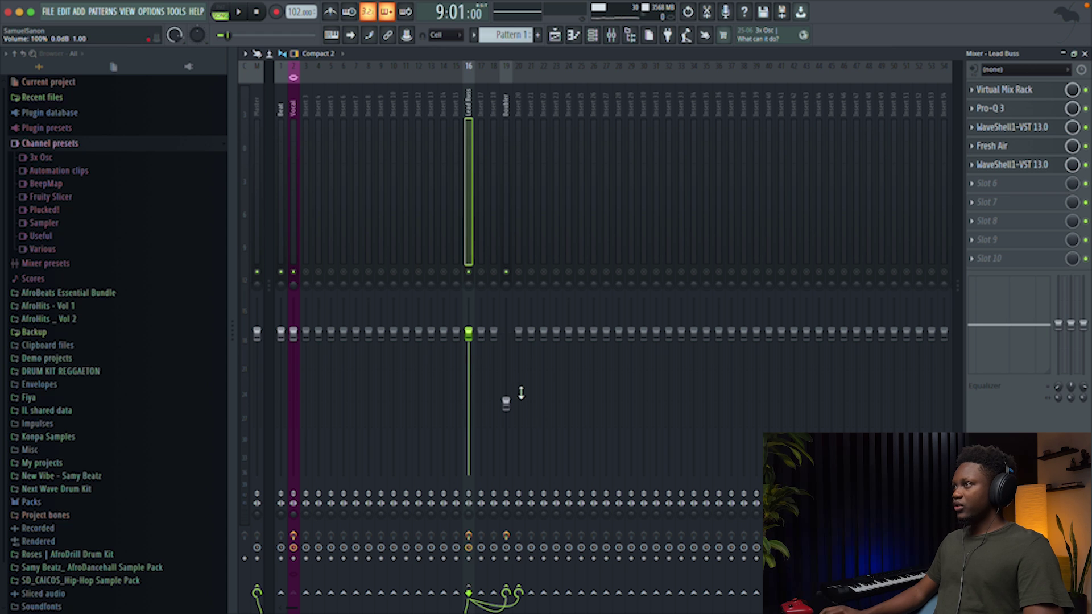
Step: Load CamelCrusher into the first effect slot of Insert 20 and close its window
{"action": "left_click", "coordinate": [518, 234]}
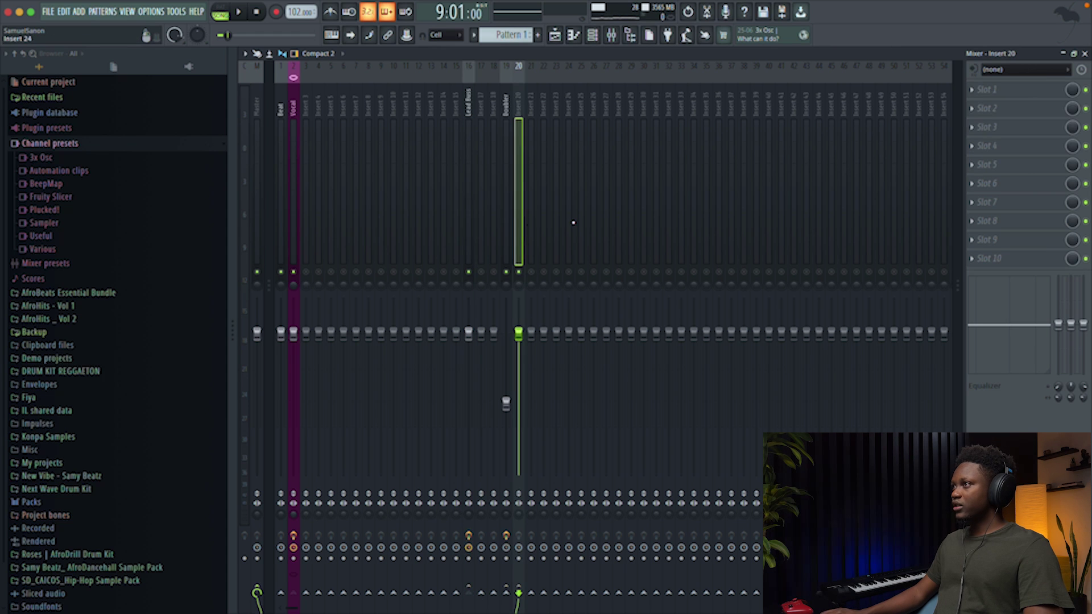
{"action": "left_click", "coordinate": [974, 92]}
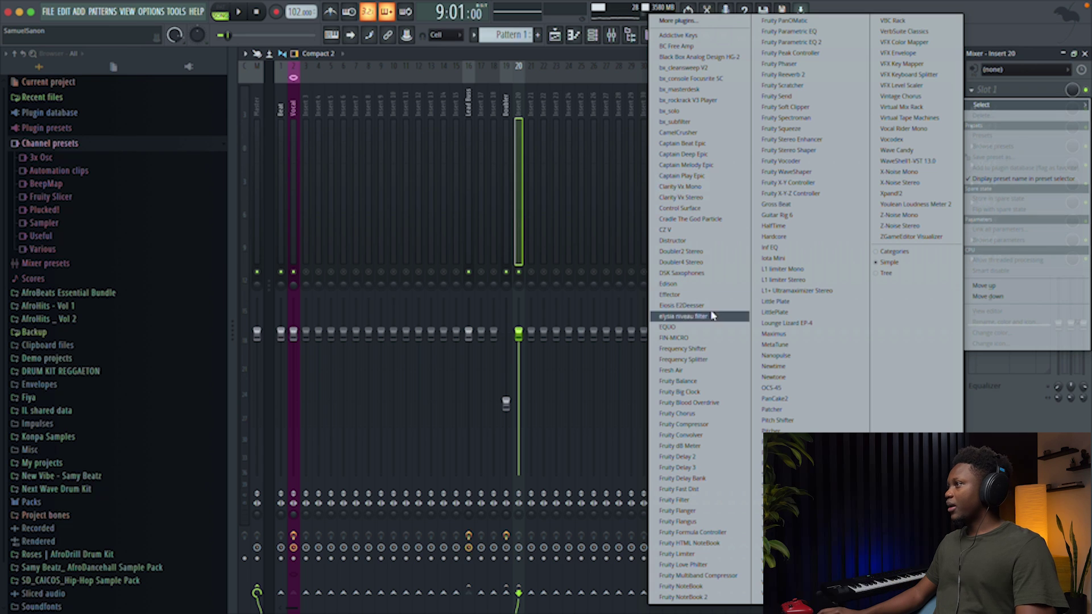
{"action": "left_click", "coordinate": [688, 132]}
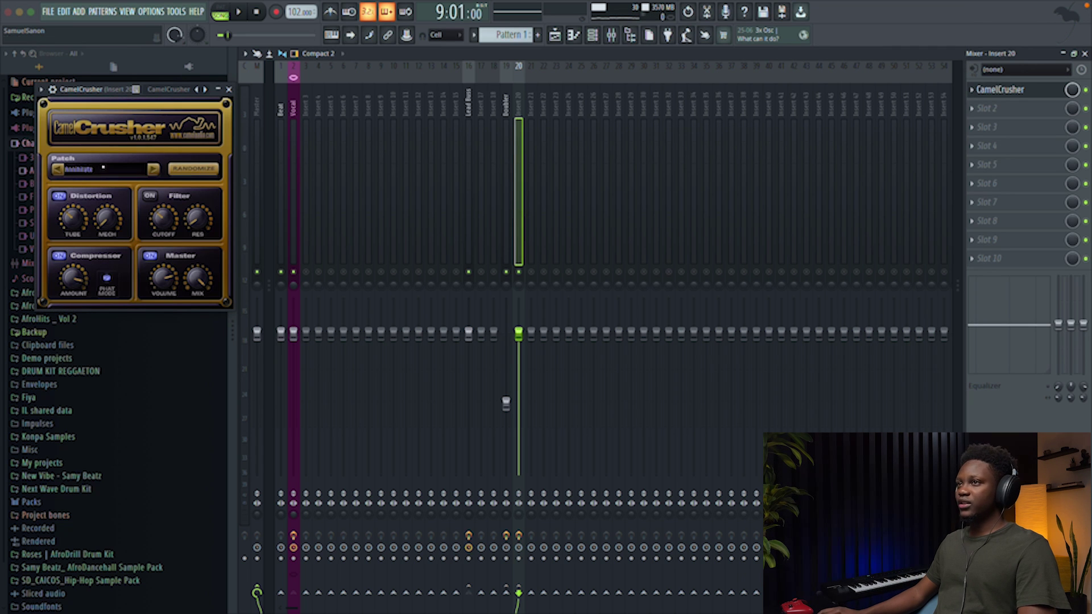
{"action": "left_click", "coordinate": [229, 89]}
Step: Lower Insert 20's fader to about -20.2 dB during playback, solo it, and unmute the Lead Buss
{"action": "left_click_drag", "start_coordinate": [516, 343], "coordinate": [518, 372]}
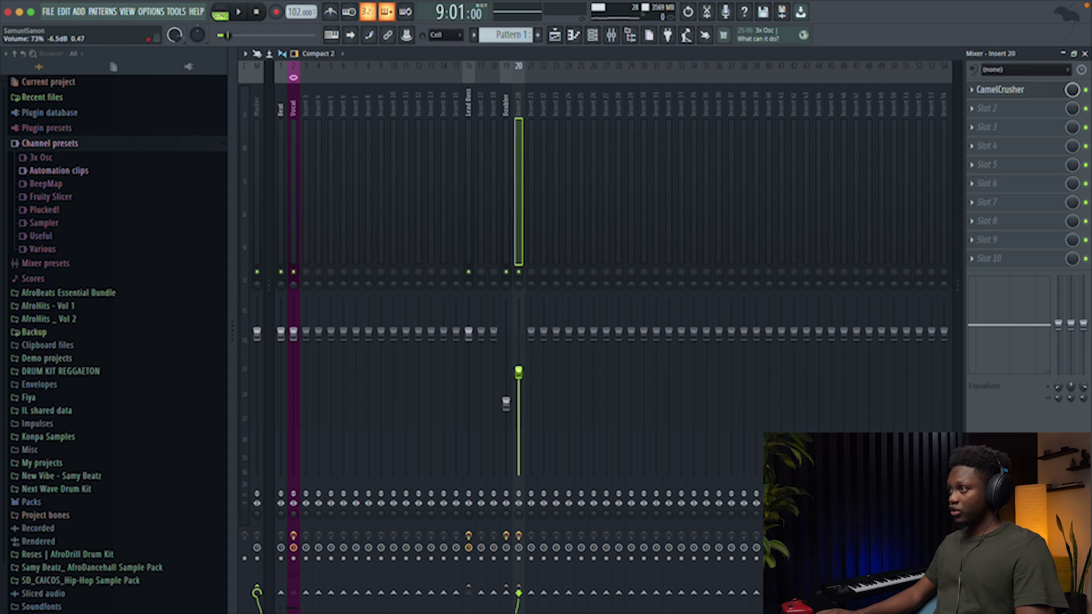
{"action": "key", "text": "space"}
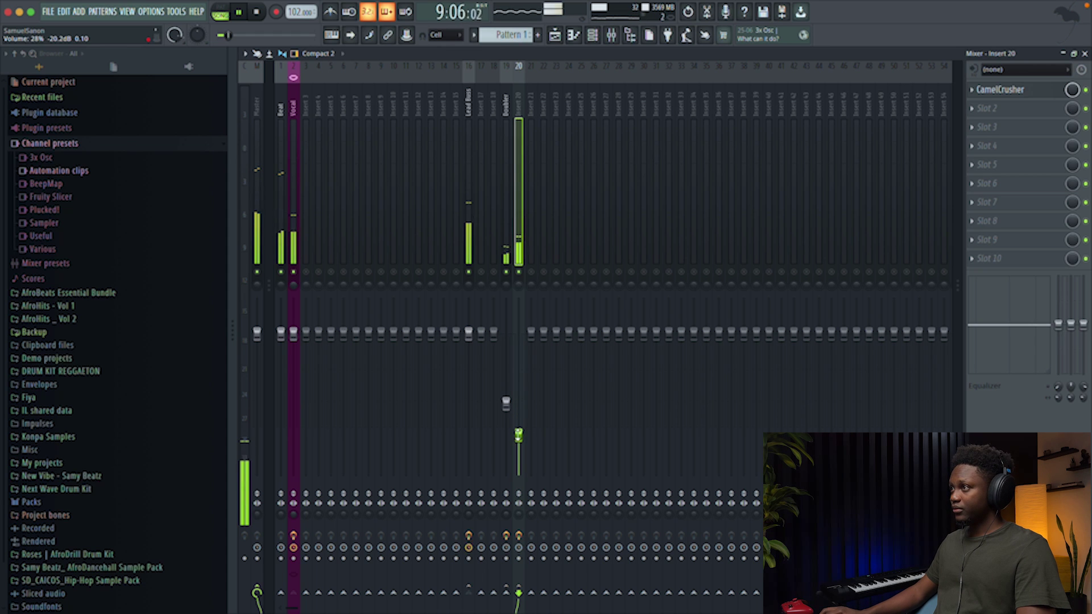
{"action": "right_click", "coordinate": [518, 272]}
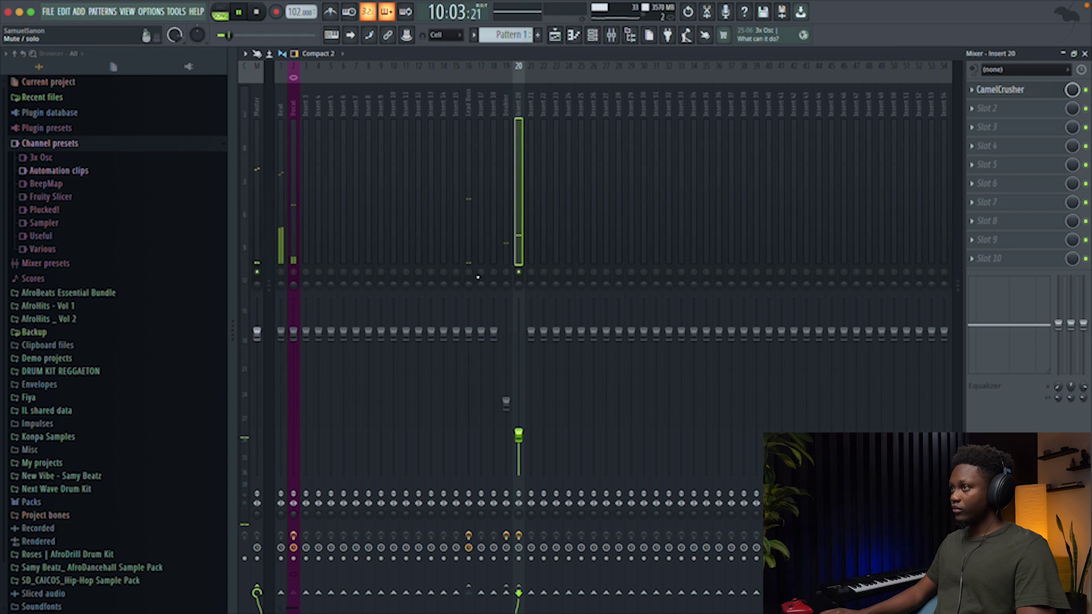
{"action": "left_click", "coordinate": [468, 271]}
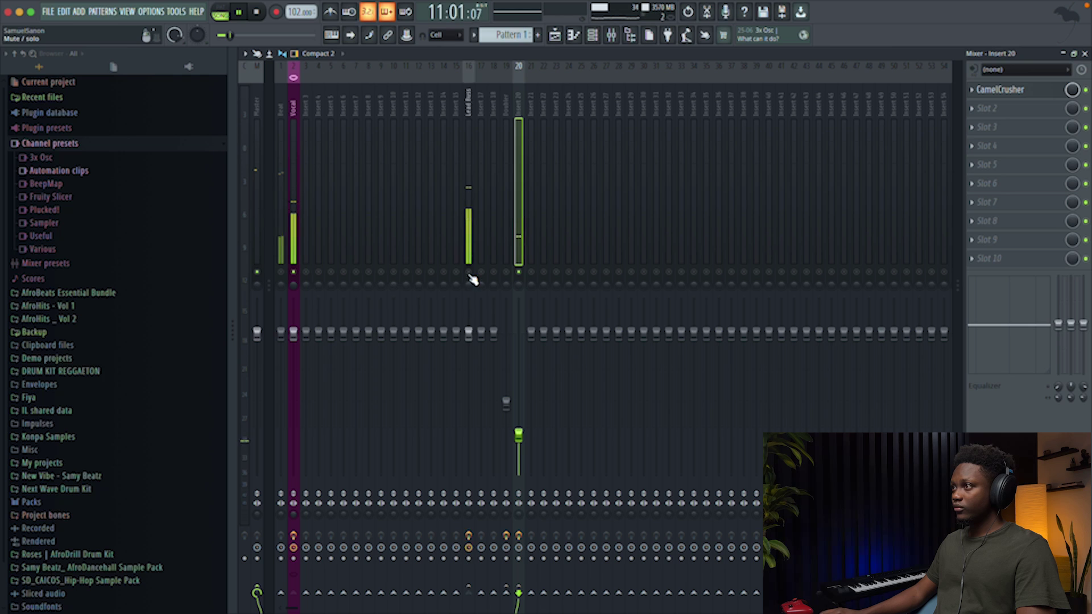
Step: Lower Insert 20's fader further while the vocal plays, unmute the Doubler track, and stop playback
{"action": "left_click_drag", "start_coordinate": [518, 441], "coordinate": [519, 461]}
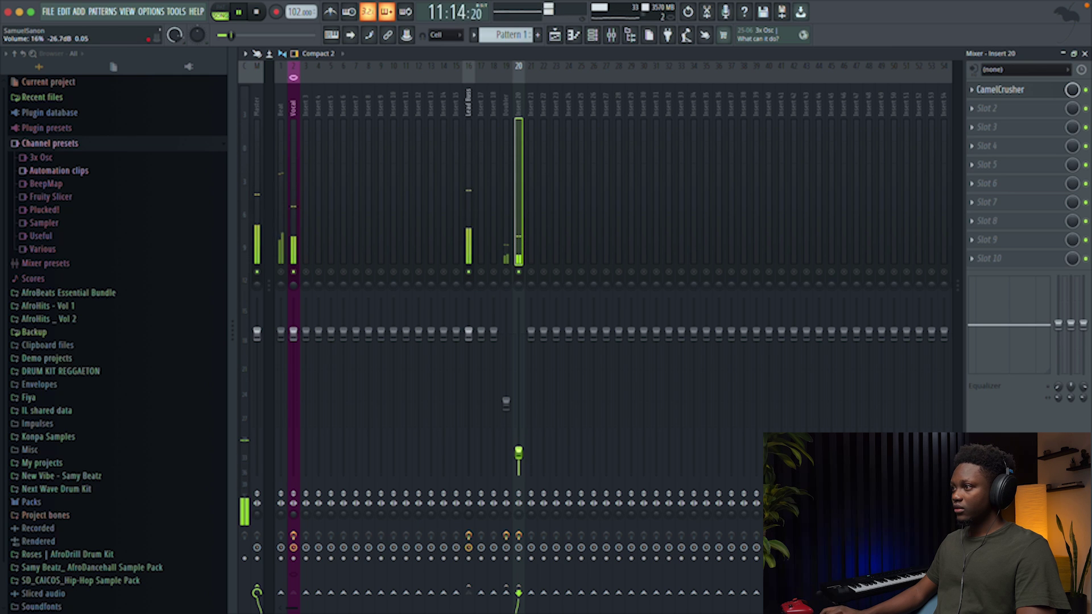
{"action": "left_click", "coordinate": [506, 272]}
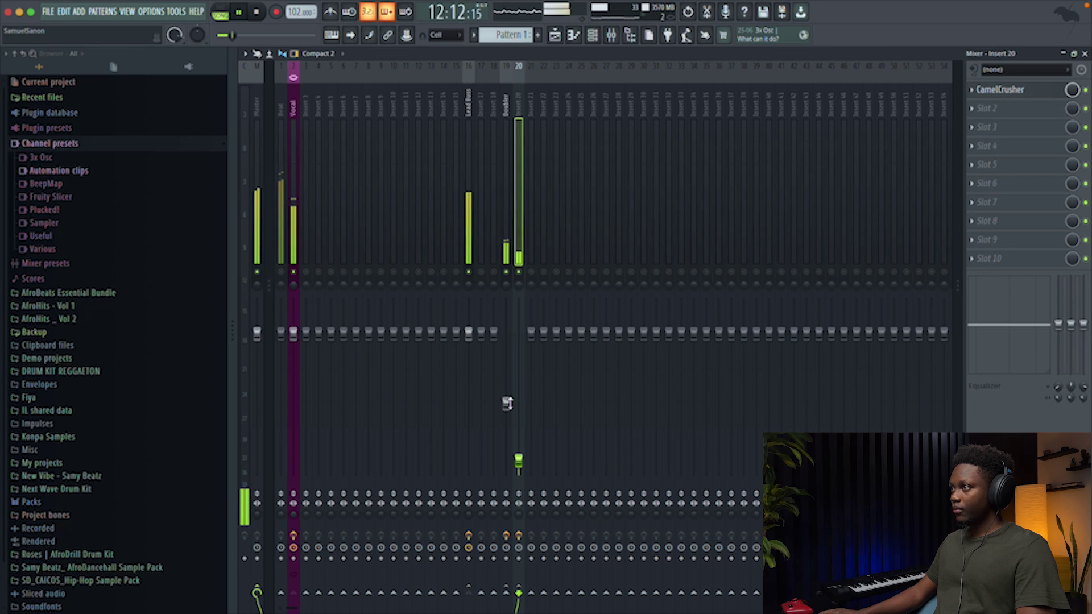
{"action": "left_click_drag", "start_coordinate": [518, 461], "coordinate": [518, 464]}
{"action": "key", "text": "space"}
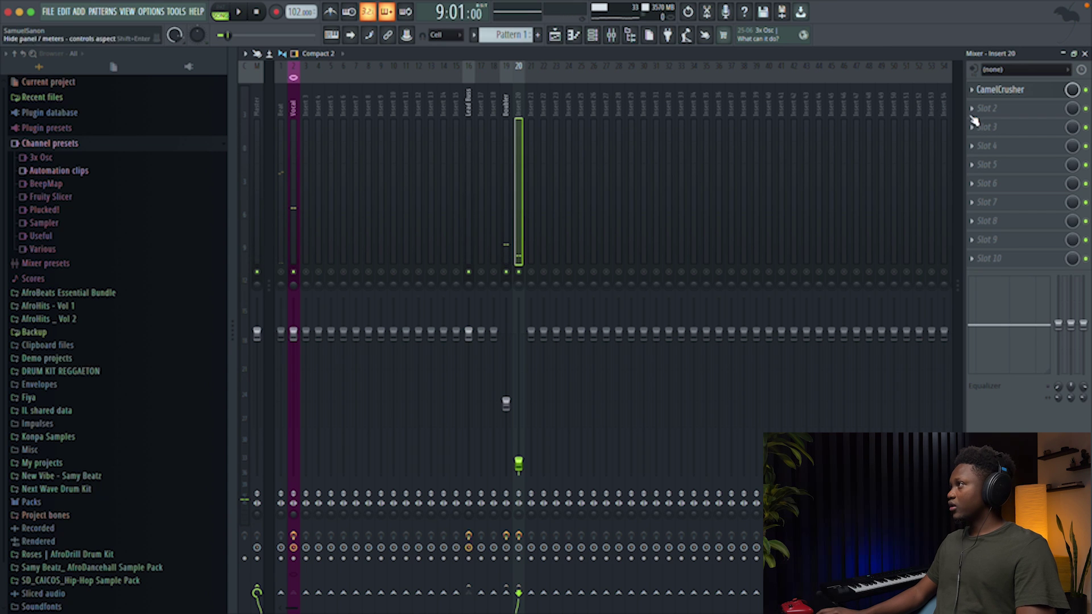
Step: Load Fruity Parametric EQ 2 into the slot after CamelCrusher on Insert 20
{"action": "left_click", "coordinate": [986, 108]}
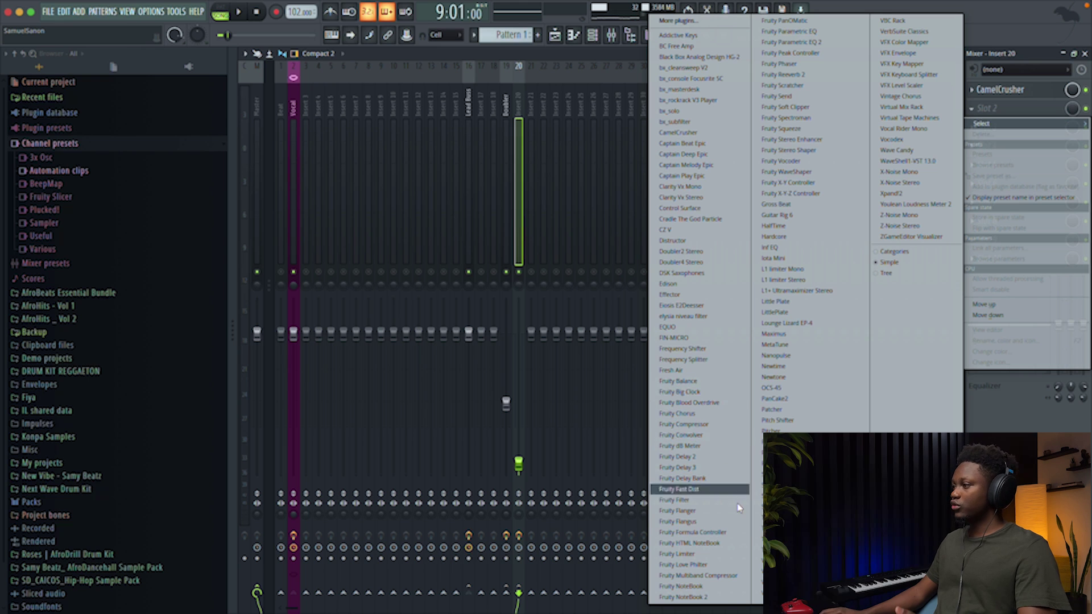
{"action": "left_click", "coordinate": [790, 53]}
{"action": "left_click", "coordinate": [975, 111]}
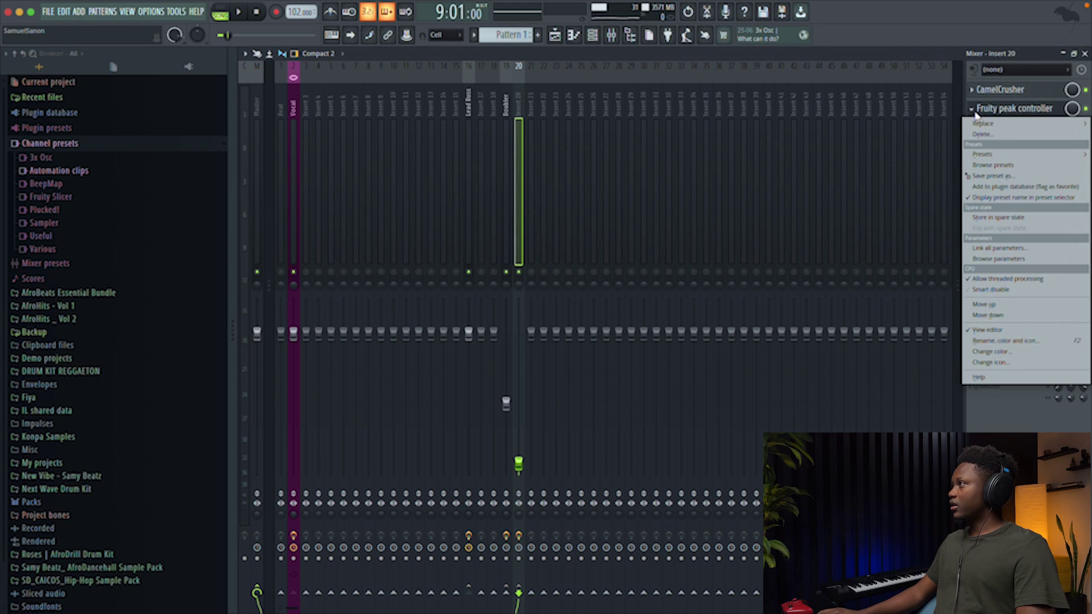
{"action": "mouse_move", "coordinate": [984, 124]}
{"action": "left_click", "coordinate": [807, 42]}
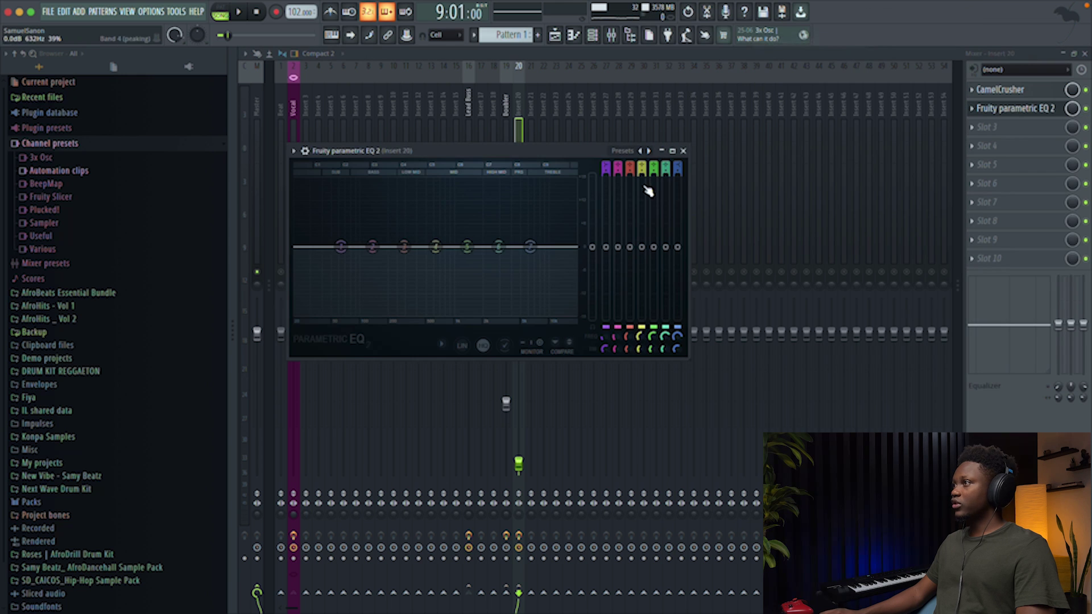
Step: Apply the 20Hz + 18kHz cut preset to Insert 20's EQ and raise the low cut to about 700 Hz during playback
{"action": "key", "text": "space"}
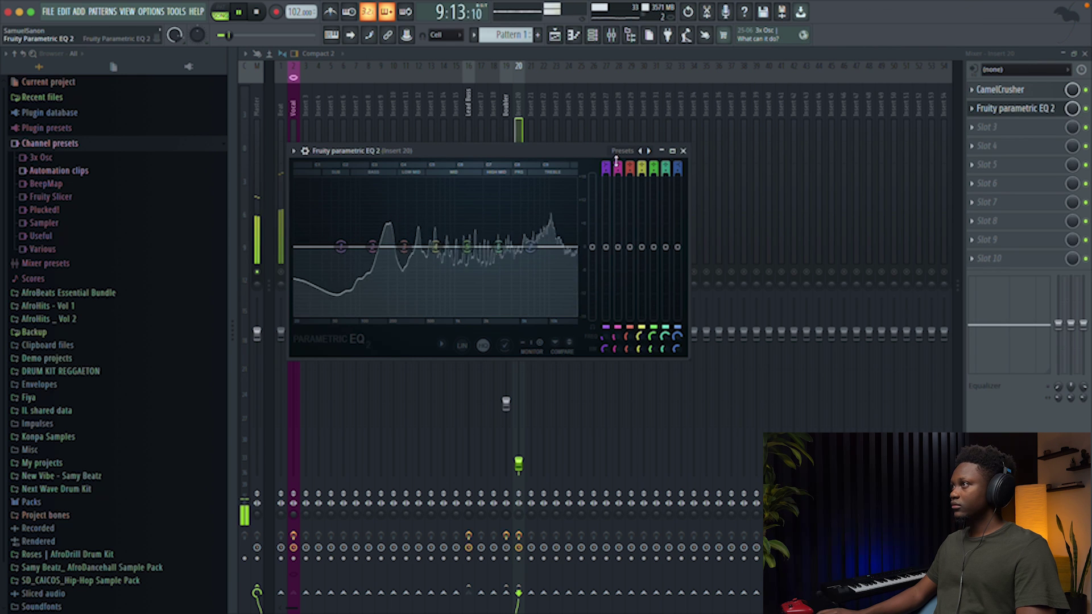
{"action": "left_click", "coordinate": [648, 151]}
{"action": "left_click", "coordinate": [690, 189]}
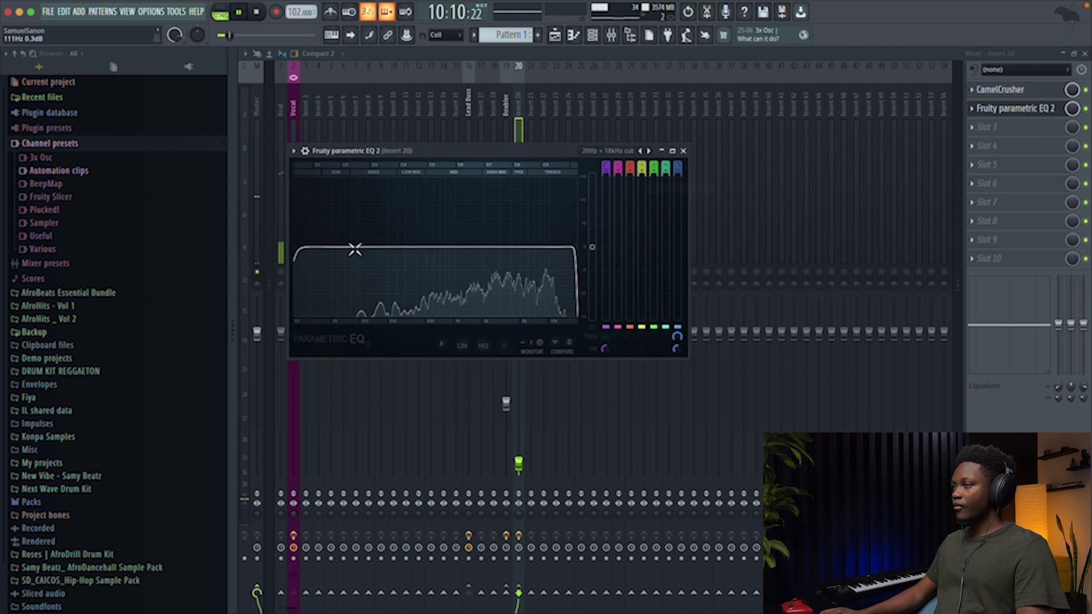
{"action": "left_click_drag", "start_coordinate": [305, 251], "coordinate": [439, 245]}
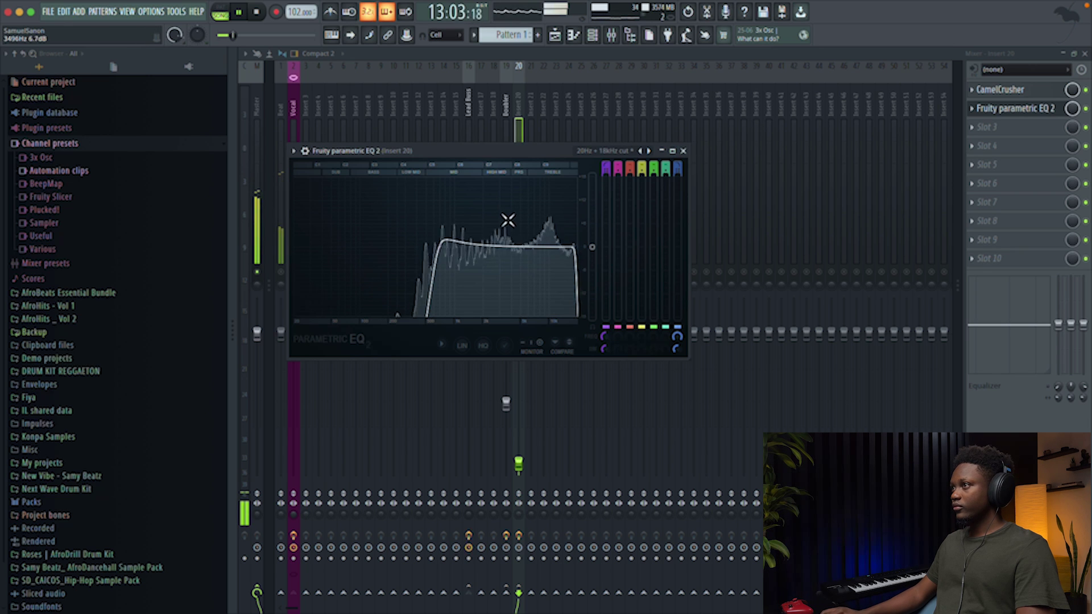
{"action": "key", "text": "space"}
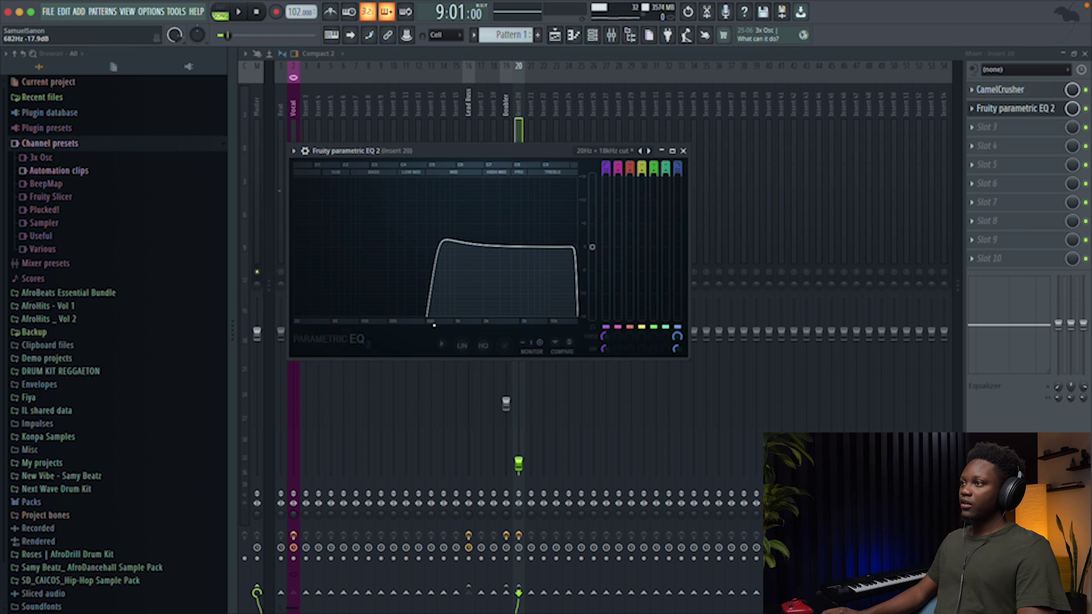
Step: Close the EQ, set Insert 20's fader to about -31.5 dB during playback, and unmute the Beat track to audition the full mix
{"action": "left_click", "coordinate": [682, 152]}
{"action": "key", "text": "space"}
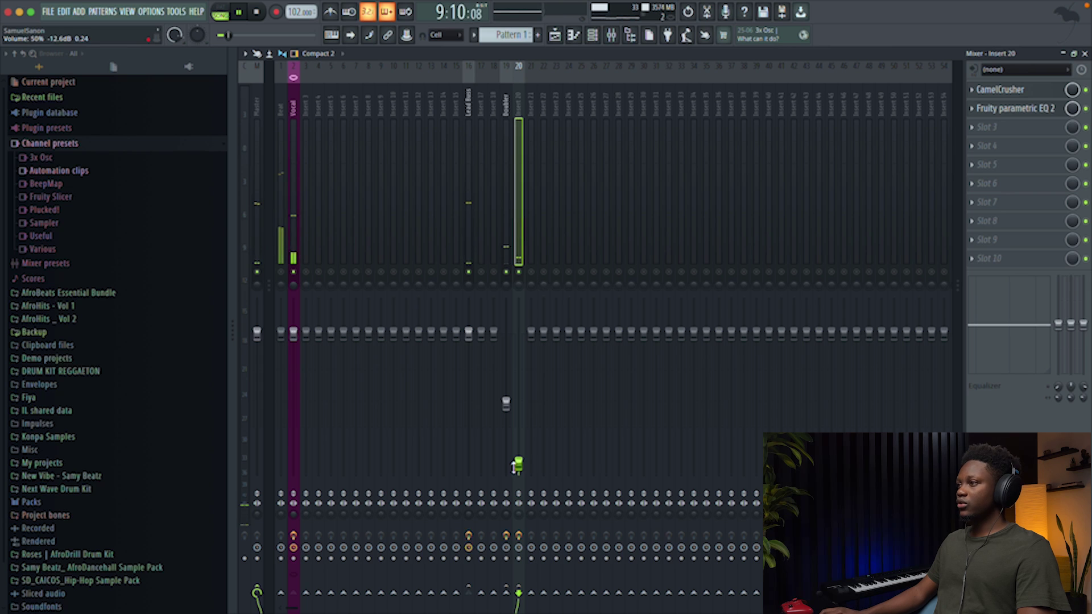
{"action": "left_click_drag", "start_coordinate": [514, 466], "coordinate": [514, 463]}
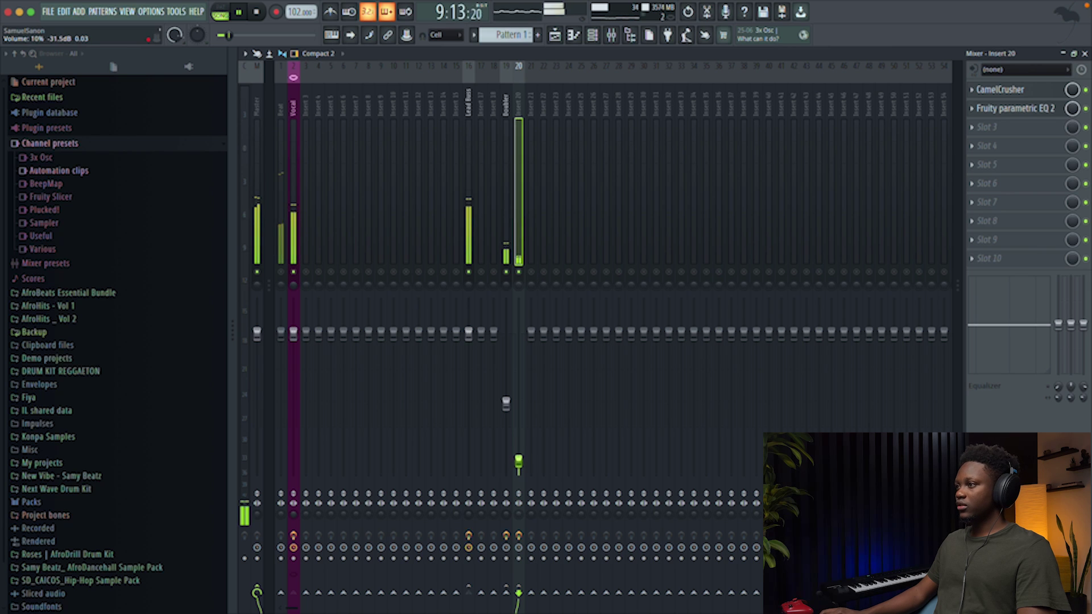
{"action": "left_click", "coordinate": [282, 272]}
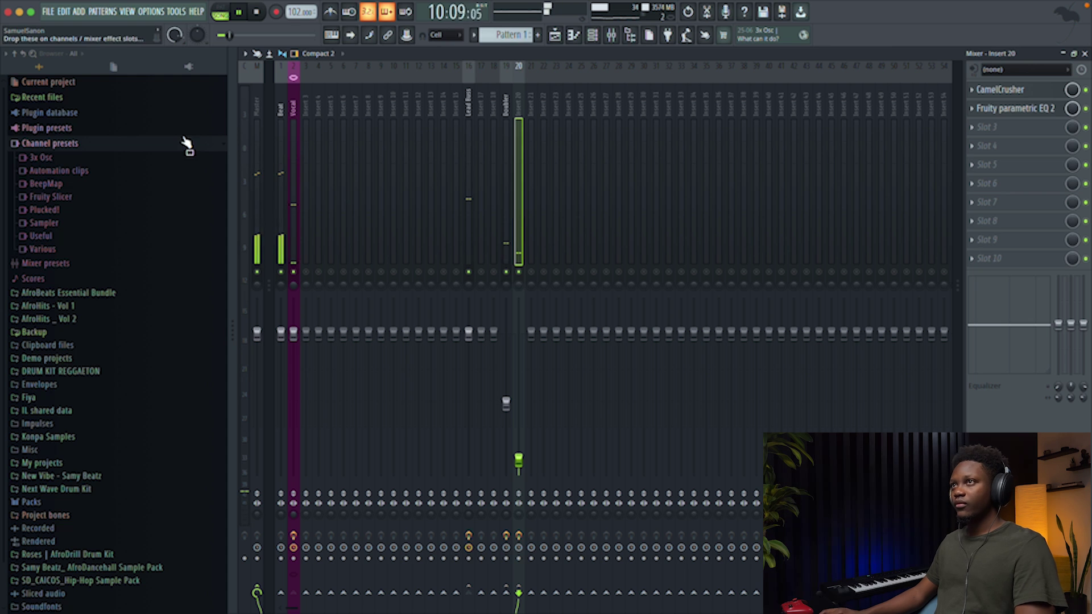
{"action": "key", "text": "space"}
{"action": "left_click", "coordinate": [177, 11]}
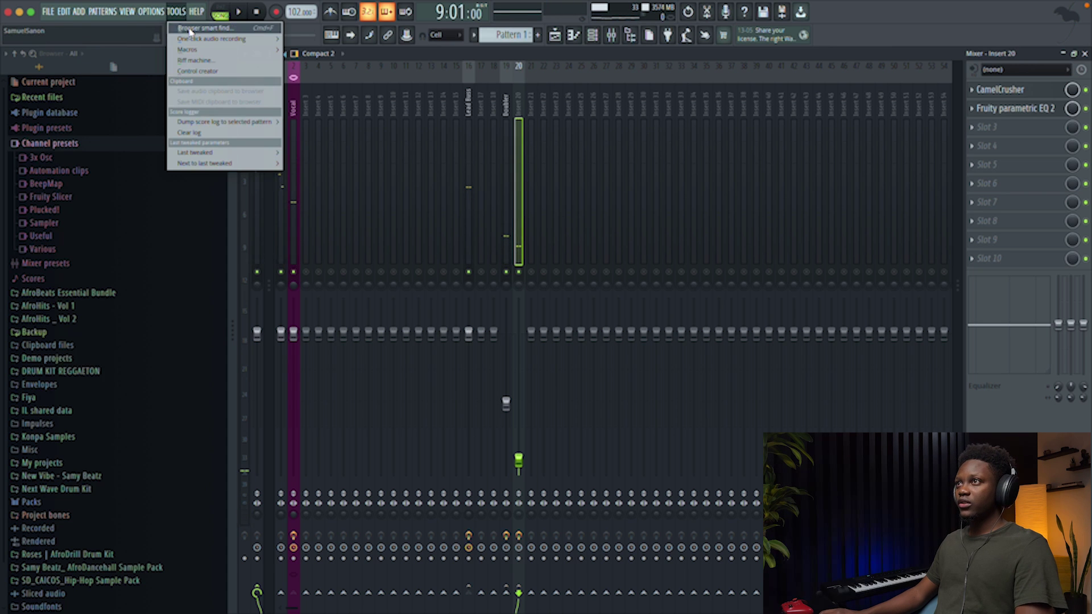
{"action": "mouse_move", "coordinate": [150, 19]}
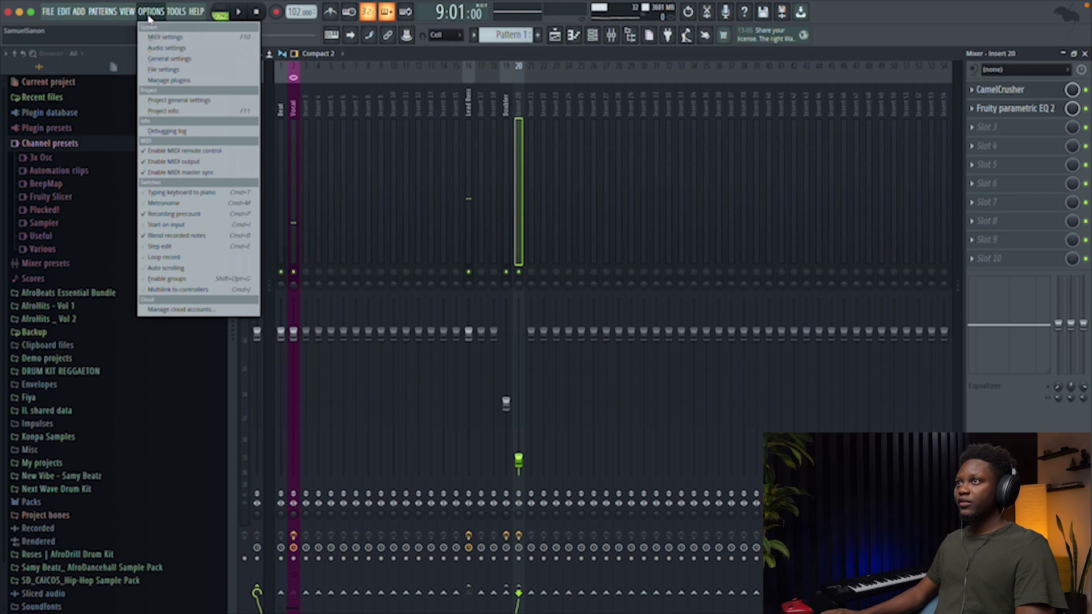
Step: Review the audio device and buffer settings, close them, and play the full mix
{"action": "left_click", "coordinate": [162, 48]}
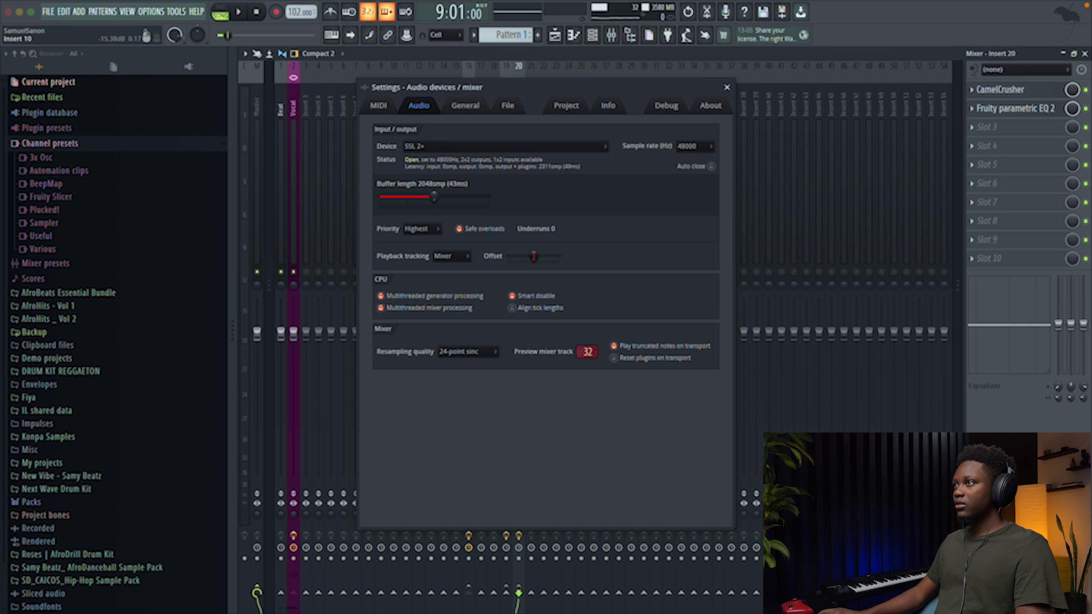
{"action": "left_click", "coordinate": [727, 87]}
{"action": "key", "text": "space"}
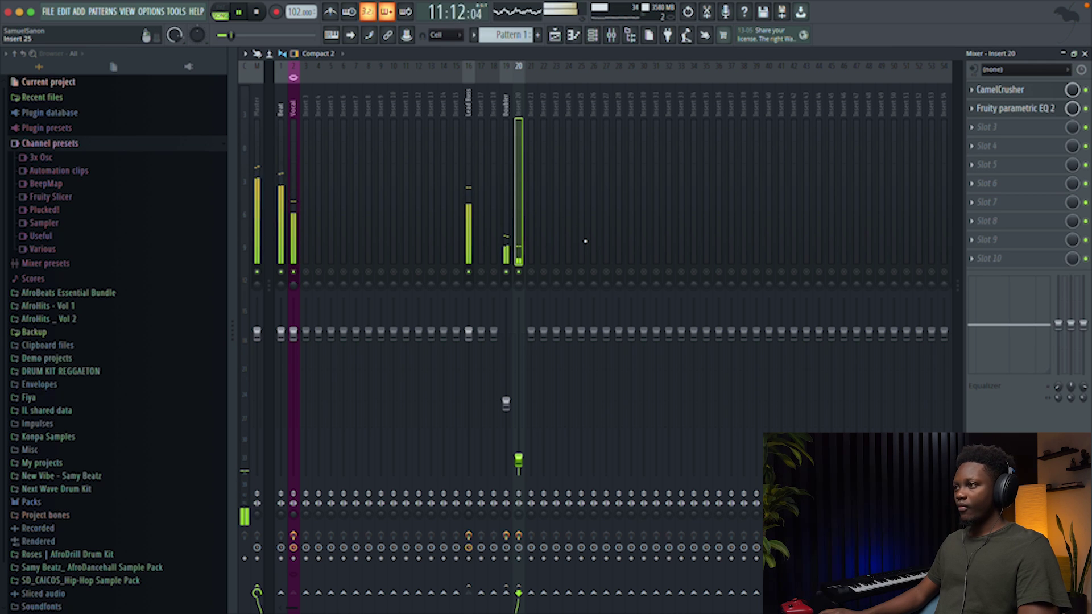
{"action": "key", "text": "space"}
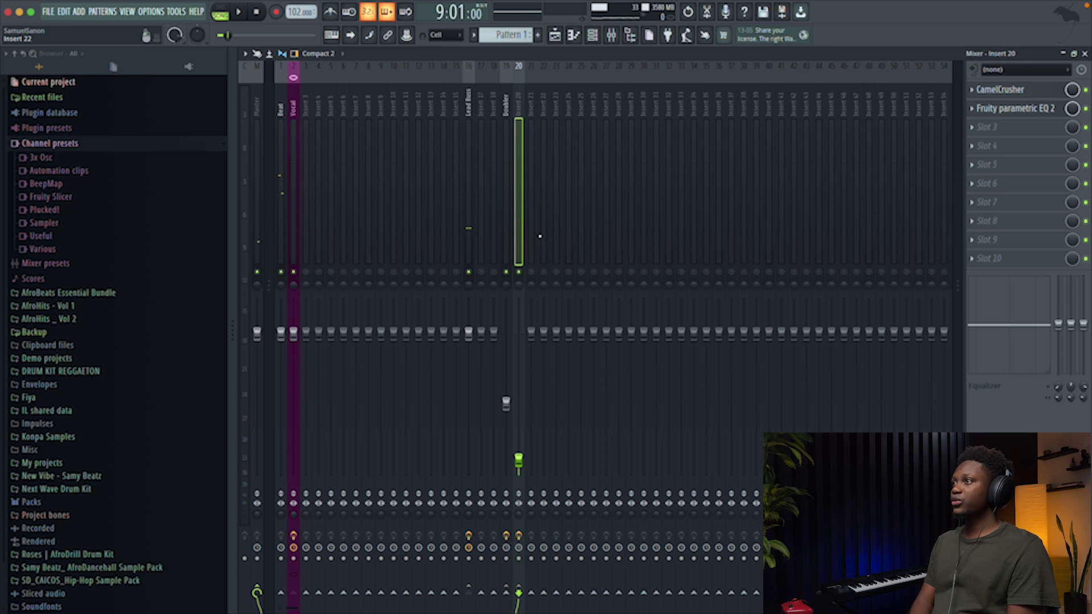
Step: Name Insert 20 "Distortion" and route the Lead Buss to Insert 21 as an additional send
{"action": "left_click", "coordinate": [471, 177]}
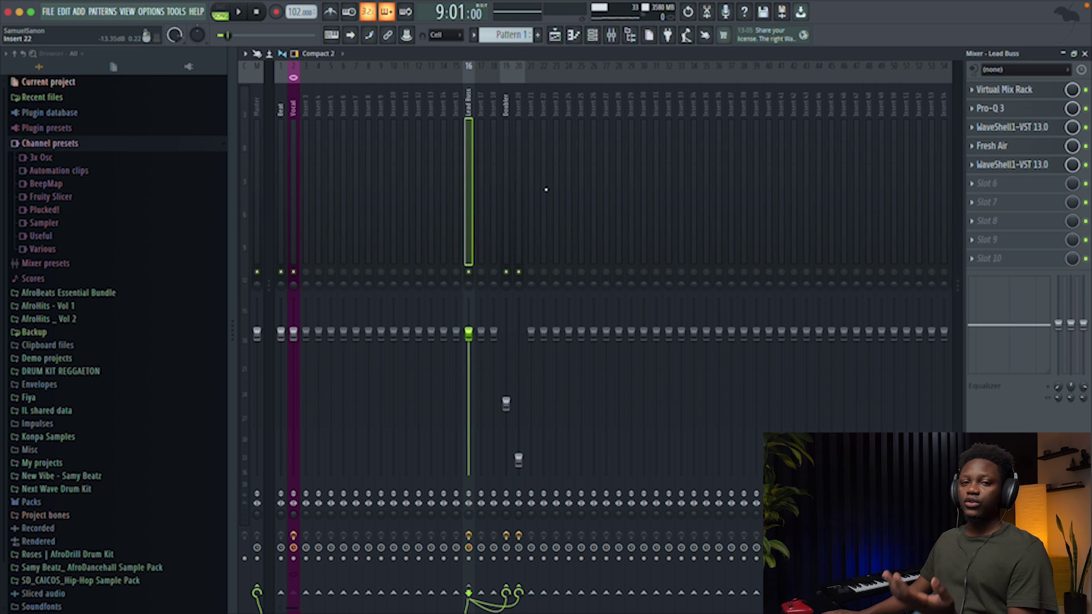
{"action": "scroll", "coordinate": [682, 177], "scroll_direction": "down", "scroll_amount": 1}
{"action": "scroll", "coordinate": [853, 159], "scroll_direction": "up", "scroll_amount": 1}
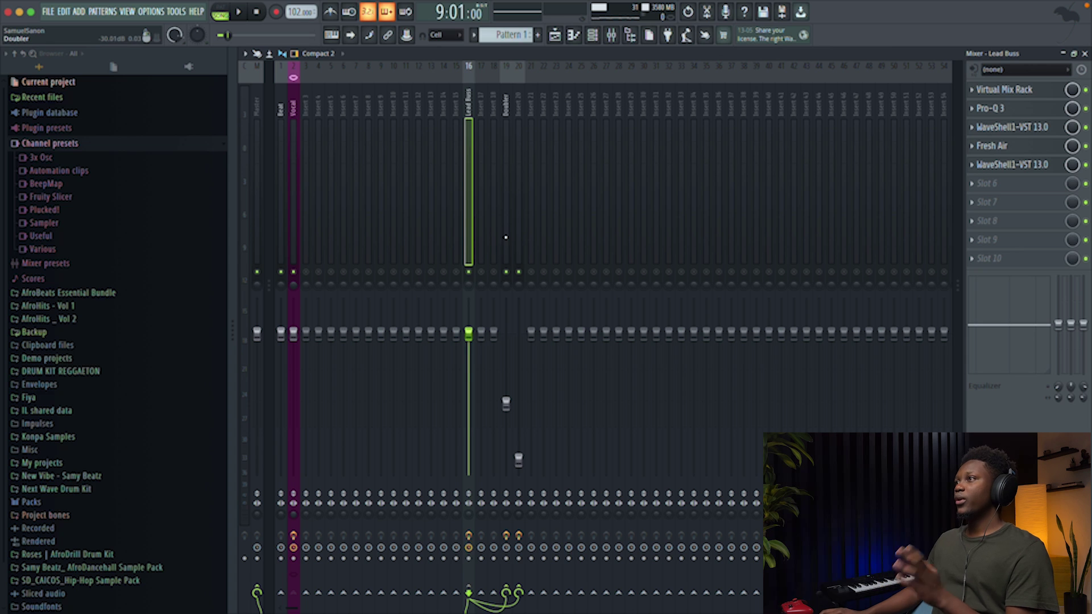
{"action": "left_click", "coordinate": [517, 116]}
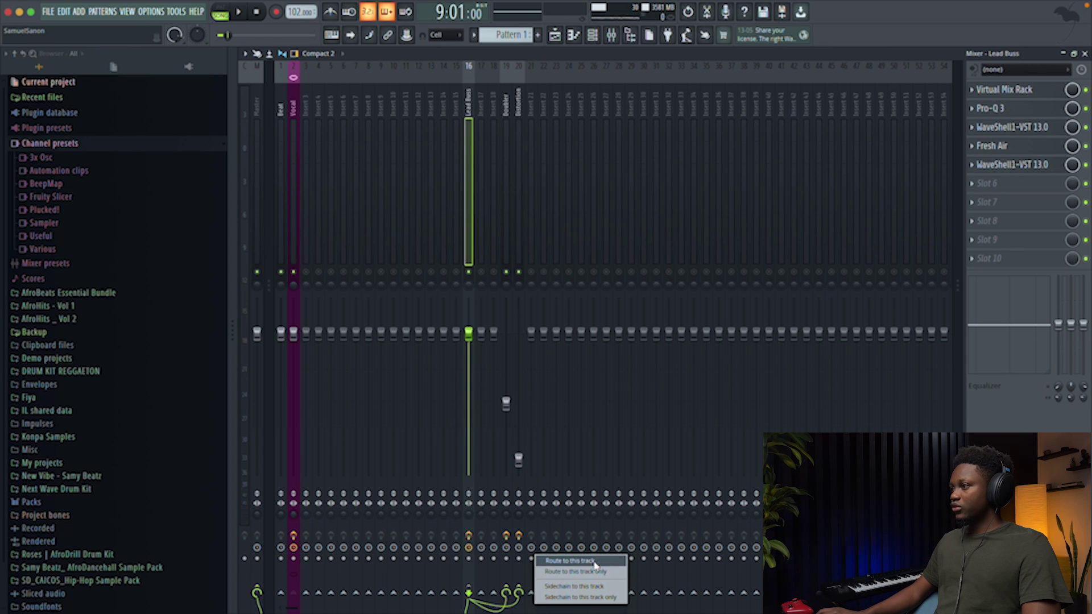
{"action": "left_click", "coordinate": [595, 563]}
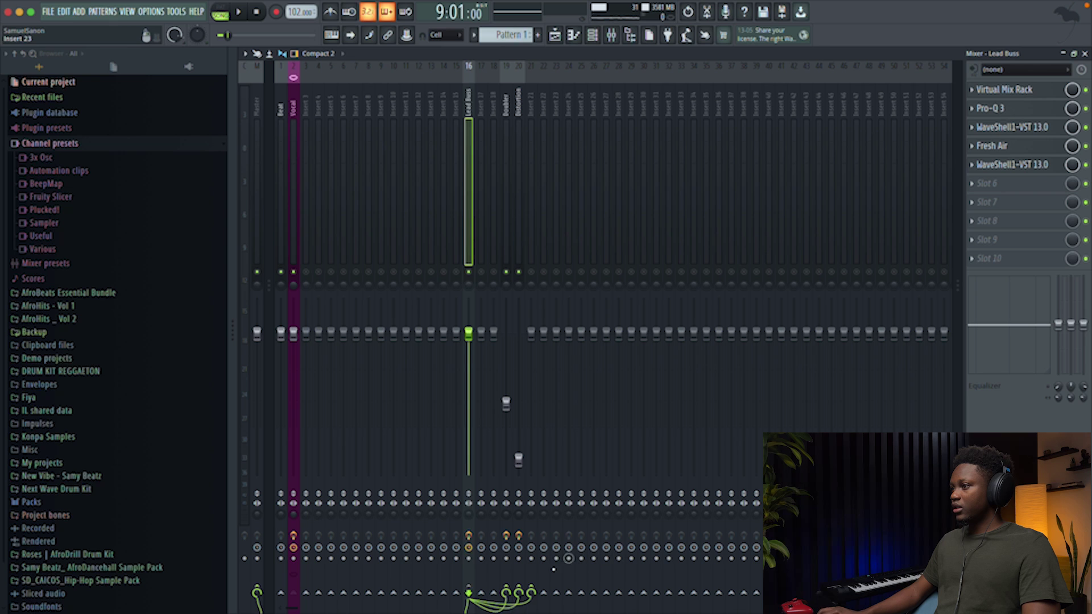
Step: Briefly play the mix, then load ValhallaVintageVerb into the first effect slot of Insert 21
{"action": "key", "text": "space"}
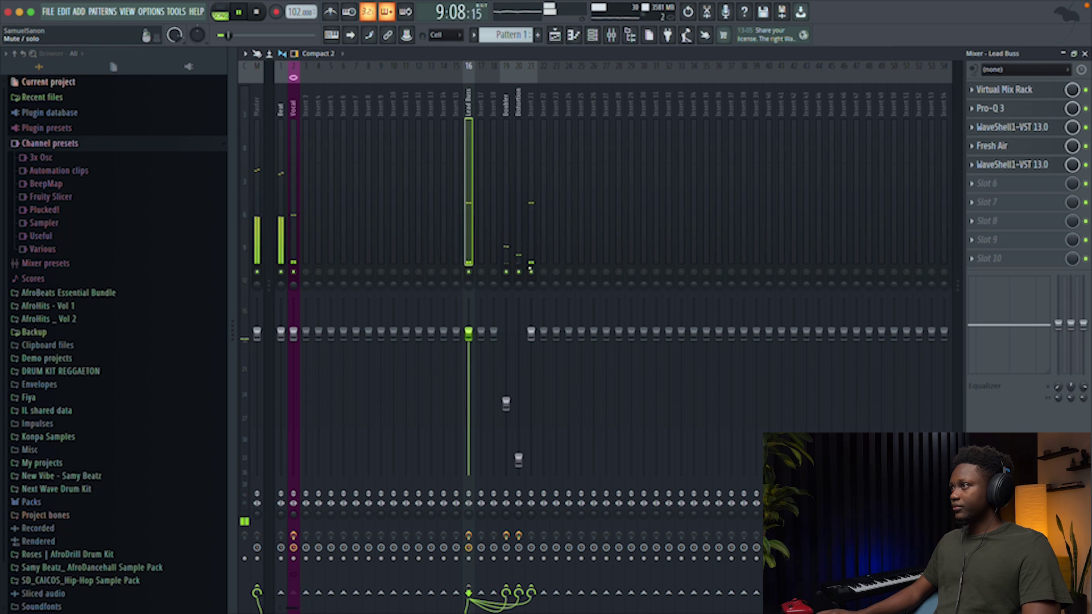
{"action": "left_click", "coordinate": [530, 236]}
{"action": "key", "text": "space"}
{"action": "left_click", "coordinate": [986, 89]}
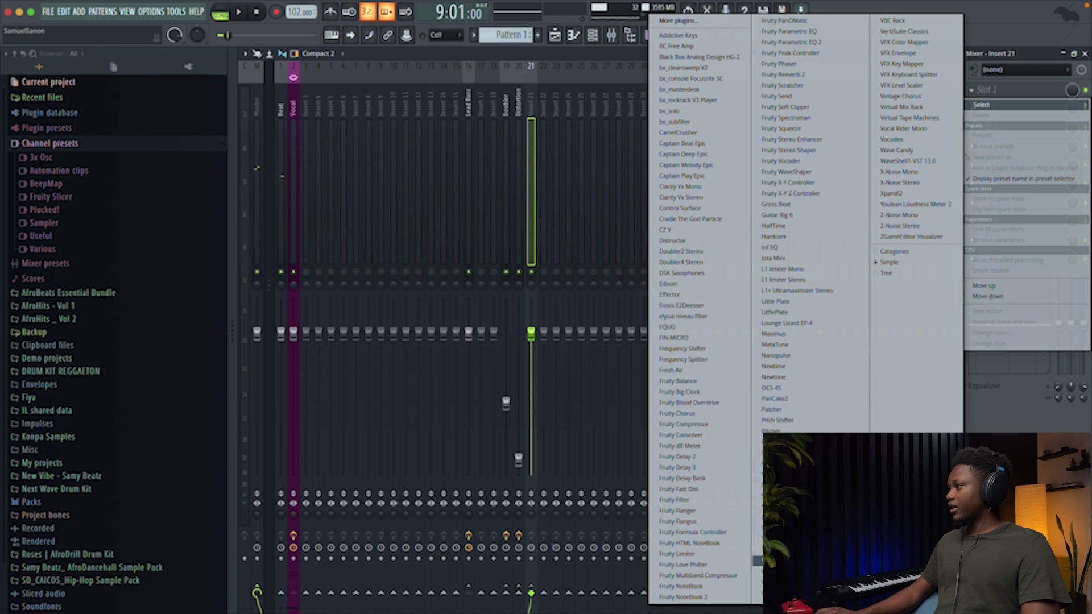
{"action": "left_click", "coordinate": [785, 560]}
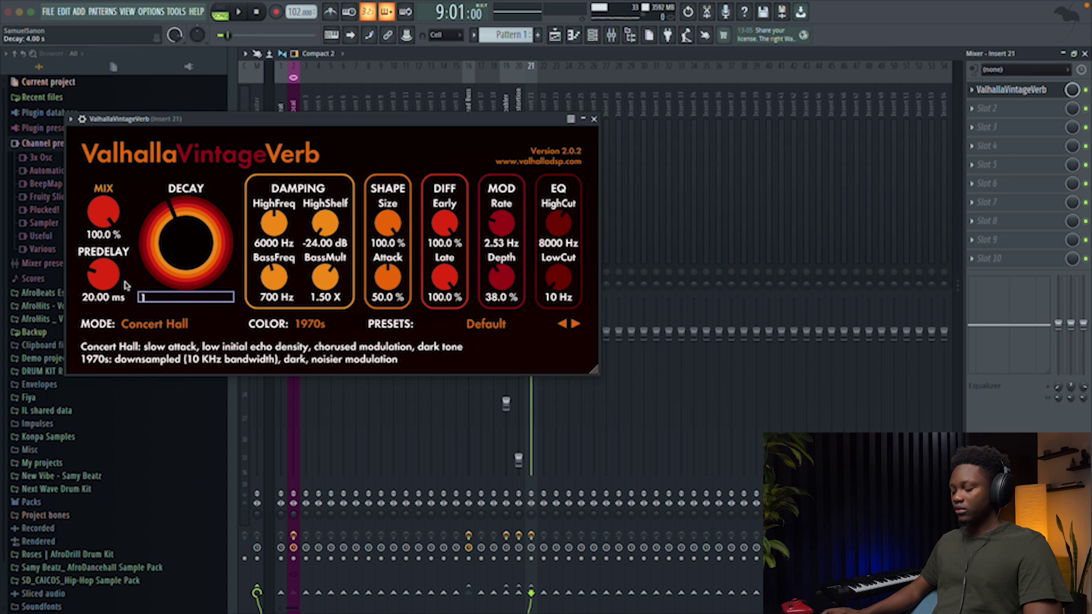
Step: Set the reverb's decay to 1 second and its low cut to 590 Hz on Insert 21, and close the plugin
{"action": "type", "text": "1"}
{"action": "key", "text": "Return"}
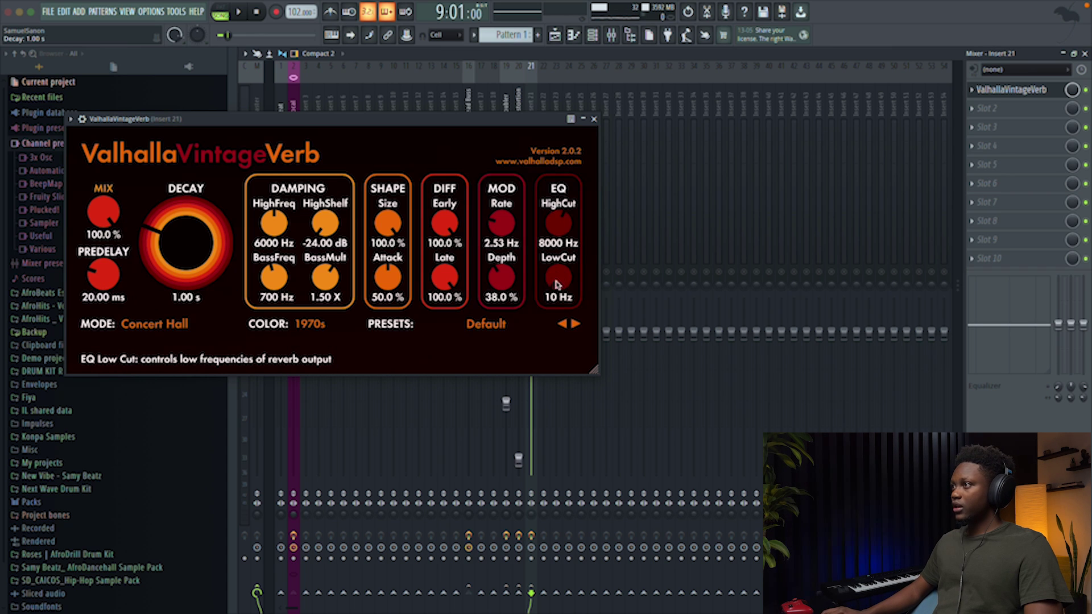
{"action": "left_click_drag", "start_coordinate": [558, 280], "coordinate": [567, 226]}
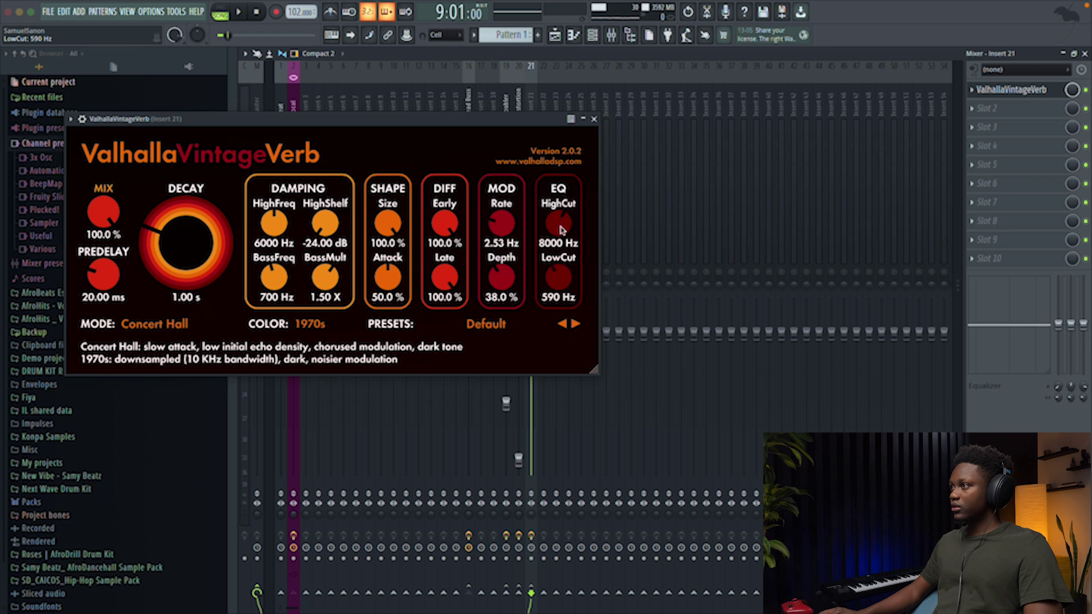
{"action": "left_click", "coordinate": [594, 118]}
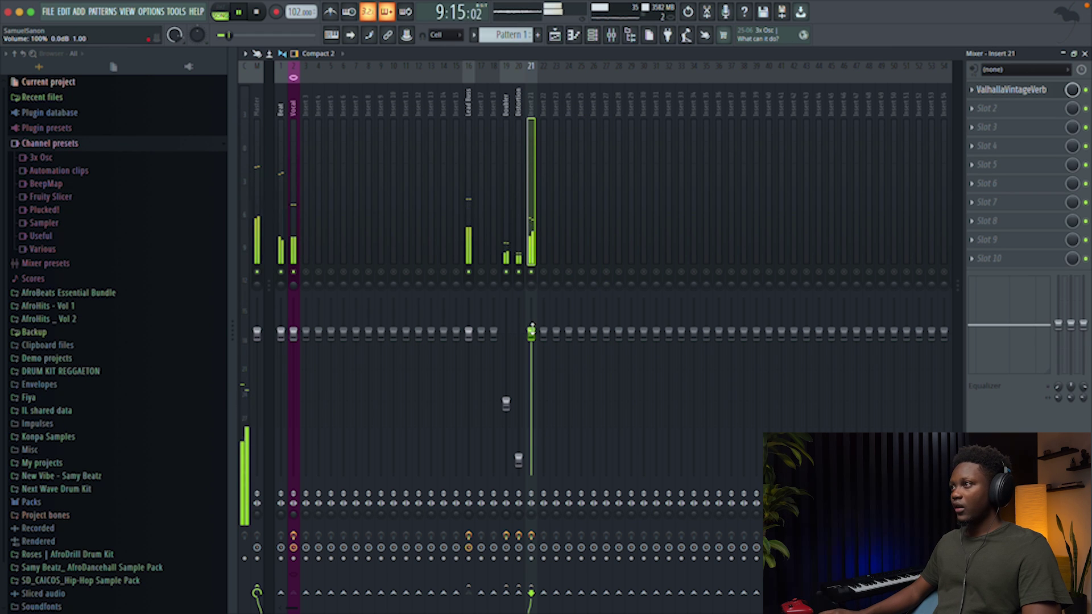
Step: Lower the Lead Buss send to Insert 21 to about 24% and raise the Distortion fader slightly while auditioning the mix
{"action": "key", "text": "space"}
{"action": "left_click", "coordinate": [470, 243]}
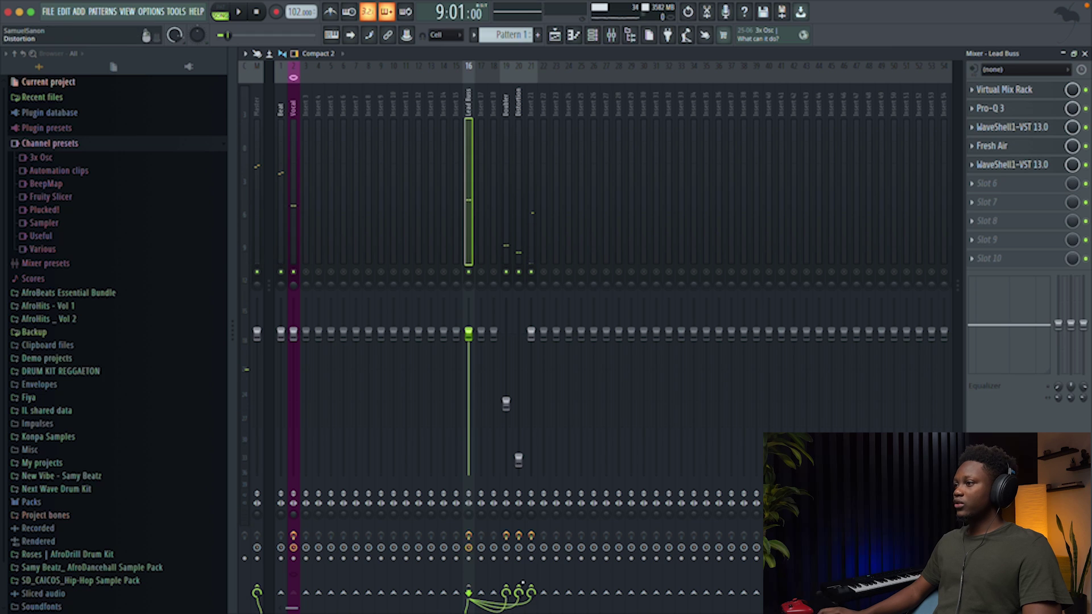
{"action": "key", "text": "space"}
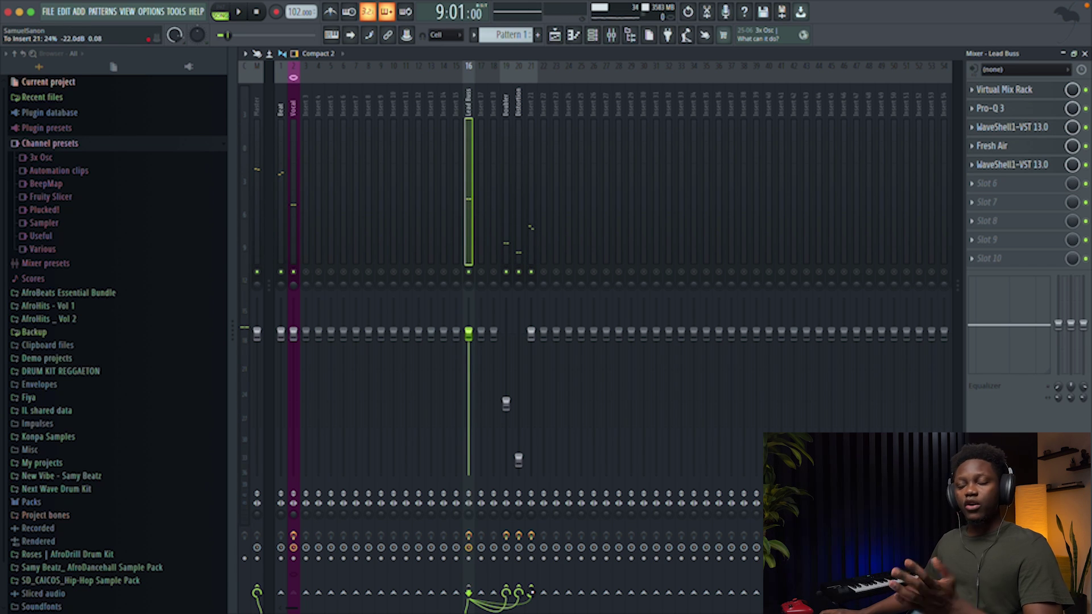
{"action": "key", "text": "space"}
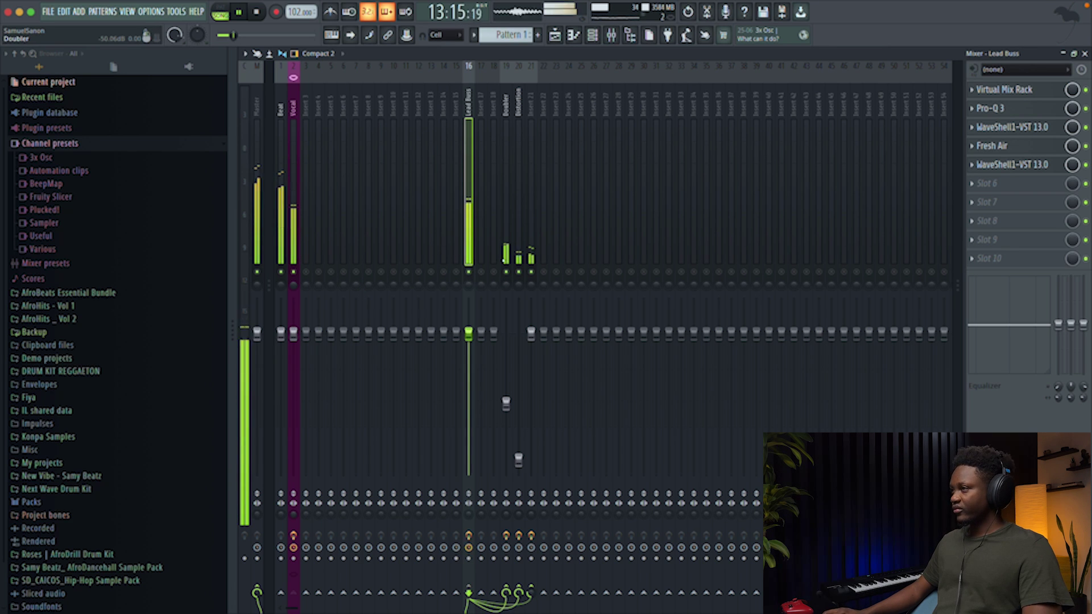
{"action": "key", "text": "space"}
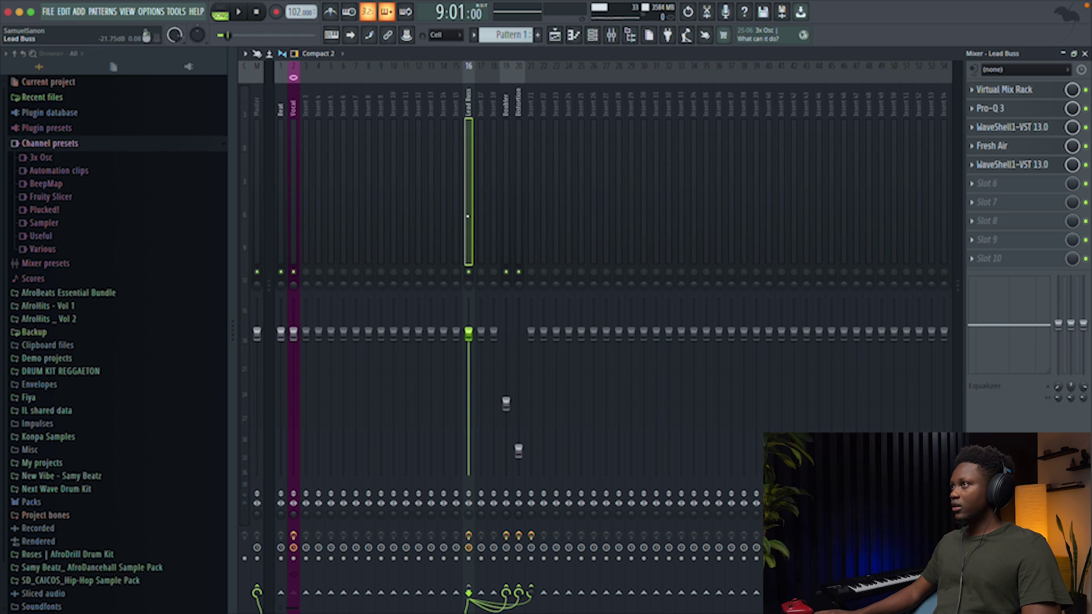
Step: Load ValhallaVintageVerb directly into slot 6 of the Lead Buss and set its decay to 1 second
{"action": "left_click", "coordinate": [974, 183]}
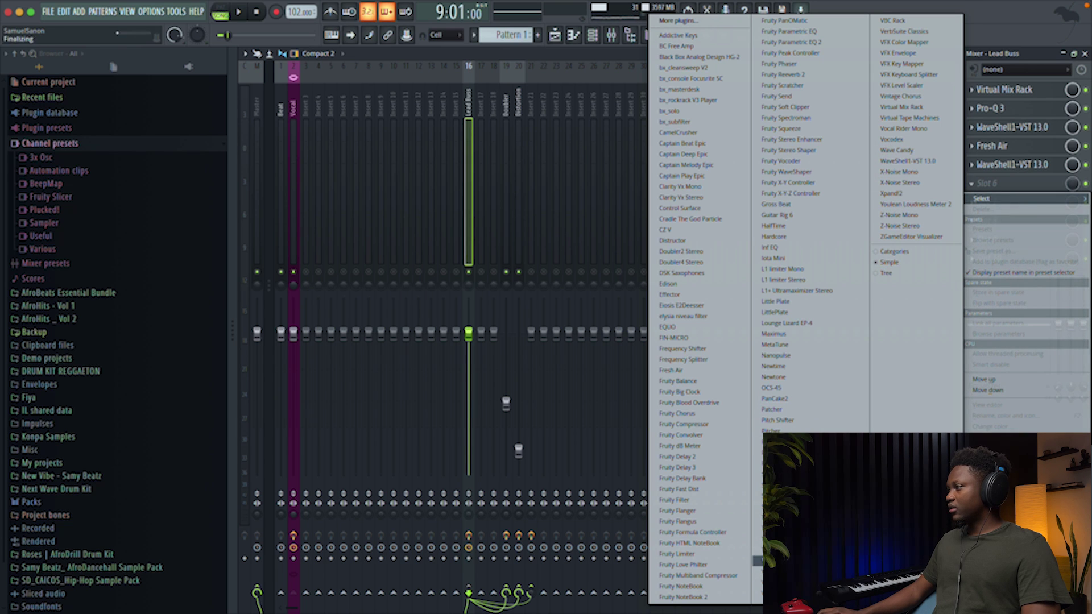
{"action": "left_click", "coordinate": [785, 591]}
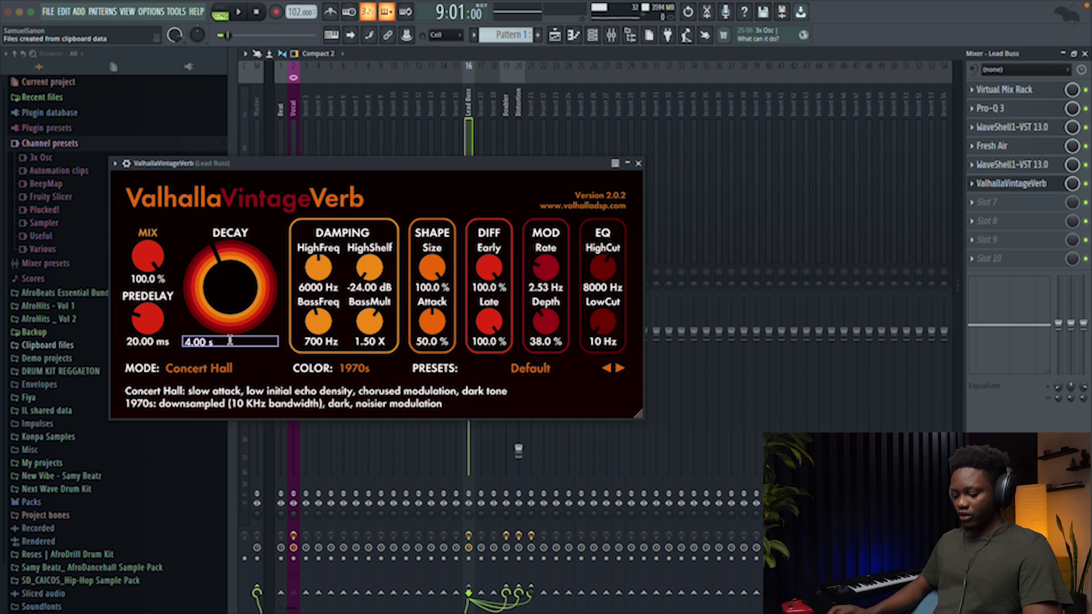
{"action": "type", "text": "1"}
{"action": "key", "text": "Return"}
Step: Set the Lead Buss reverb's mix to about 9.4% and its low cut to 590 Hz during playback, and close the plugin
{"action": "left_click_drag", "start_coordinate": [149, 255], "coordinate": [142, 297]}
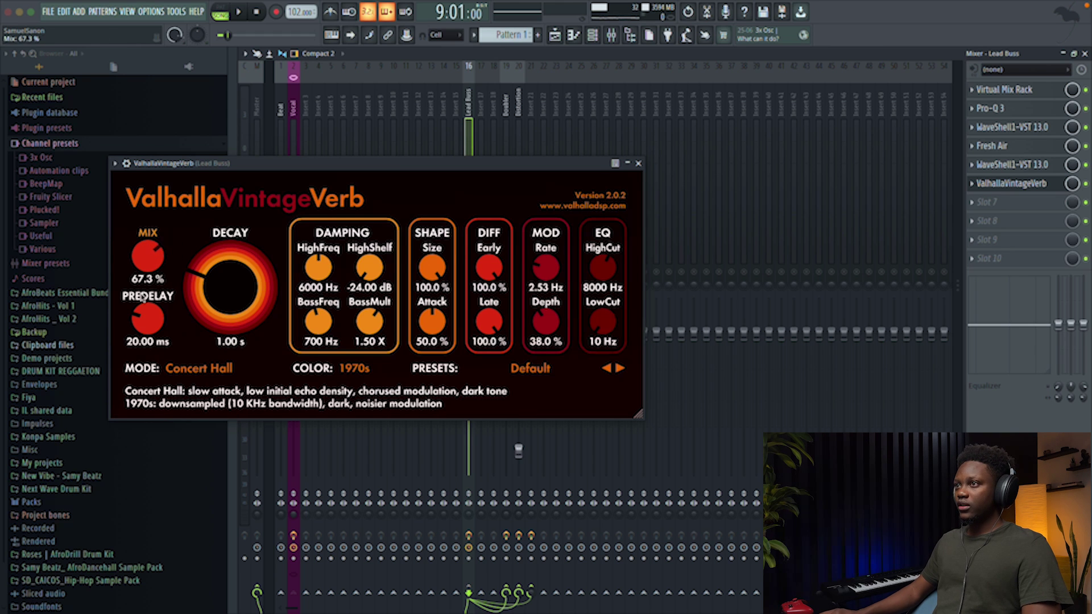
{"action": "key", "text": "space"}
{"action": "left_click_drag", "start_coordinate": [147, 256], "coordinate": [153, 336]}
{"action": "left_click_drag", "start_coordinate": [603, 323], "coordinate": [592, 258]}
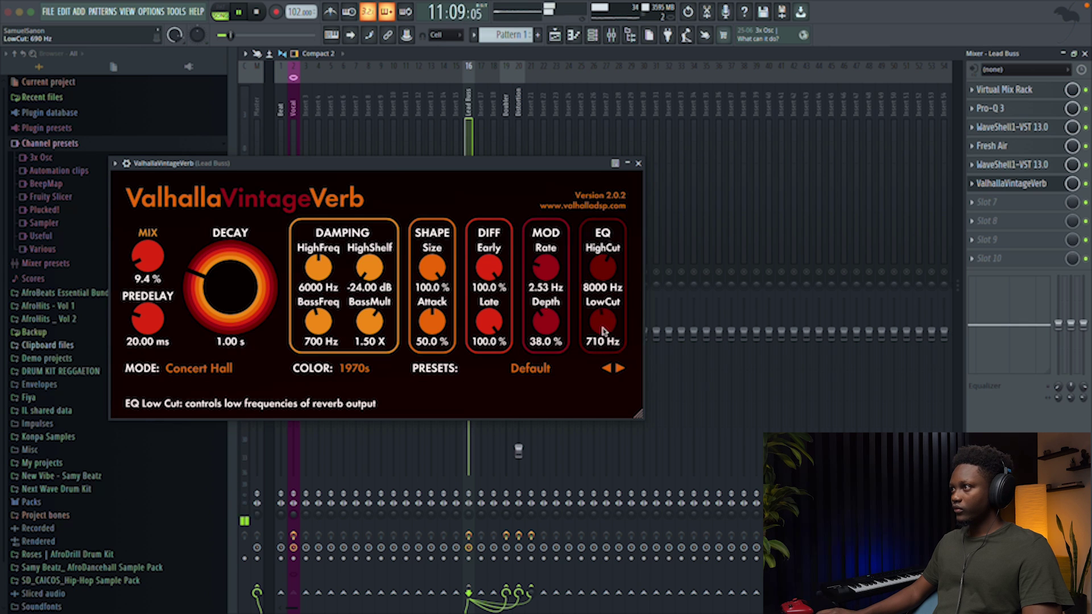
{"action": "left_click_drag", "start_coordinate": [603, 323], "coordinate": [601, 344]}
{"action": "key", "text": "space"}
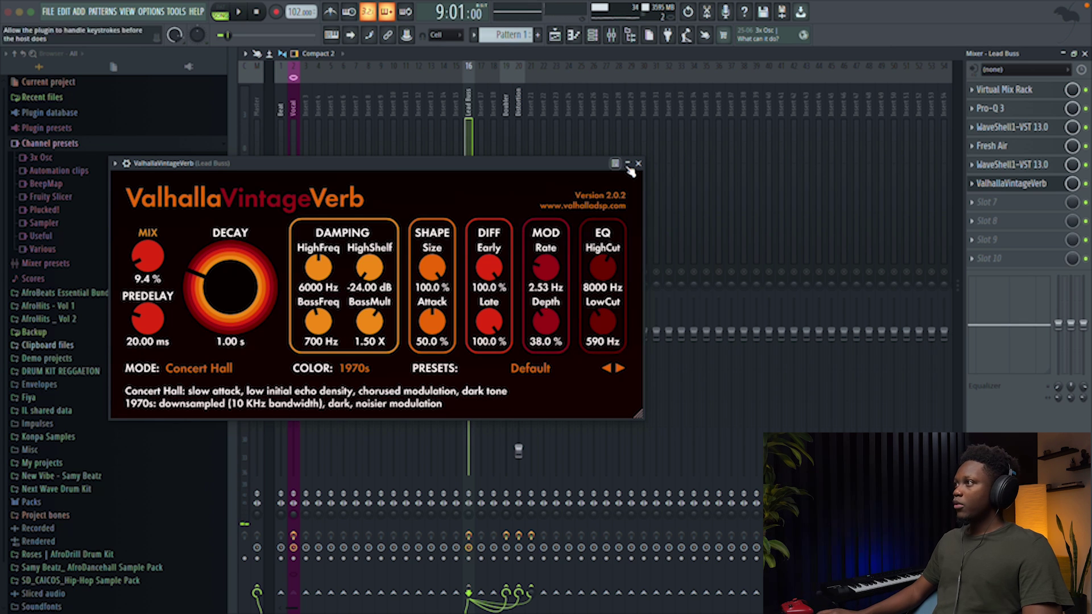
{"action": "left_click", "coordinate": [639, 164]}
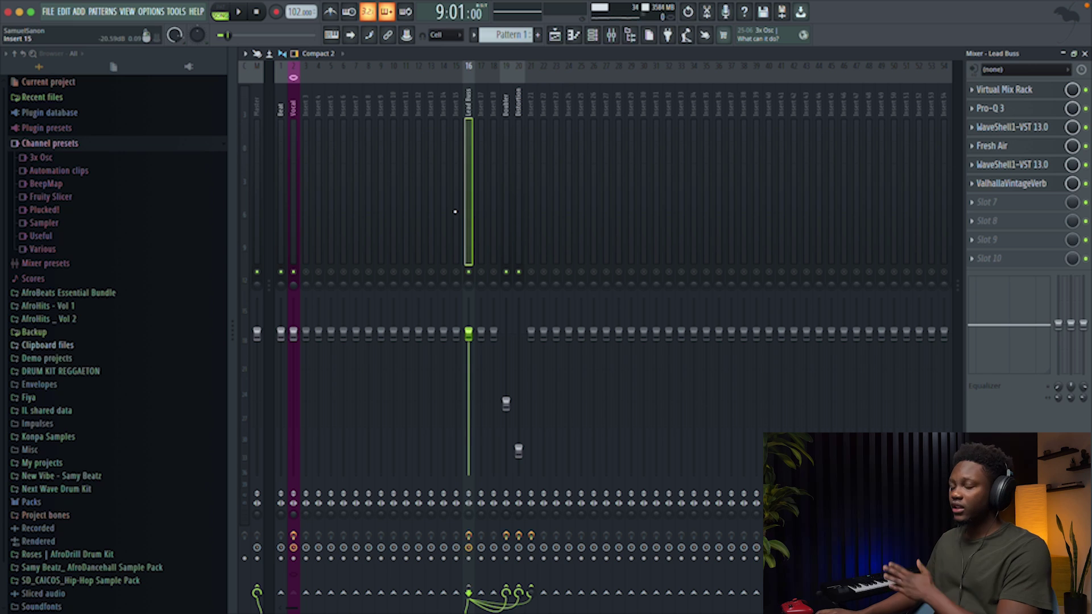
Step: Delete ValhallaVintageVerb from slot 6 of the Lead Buss
{"action": "right_click", "coordinate": [974, 190]}
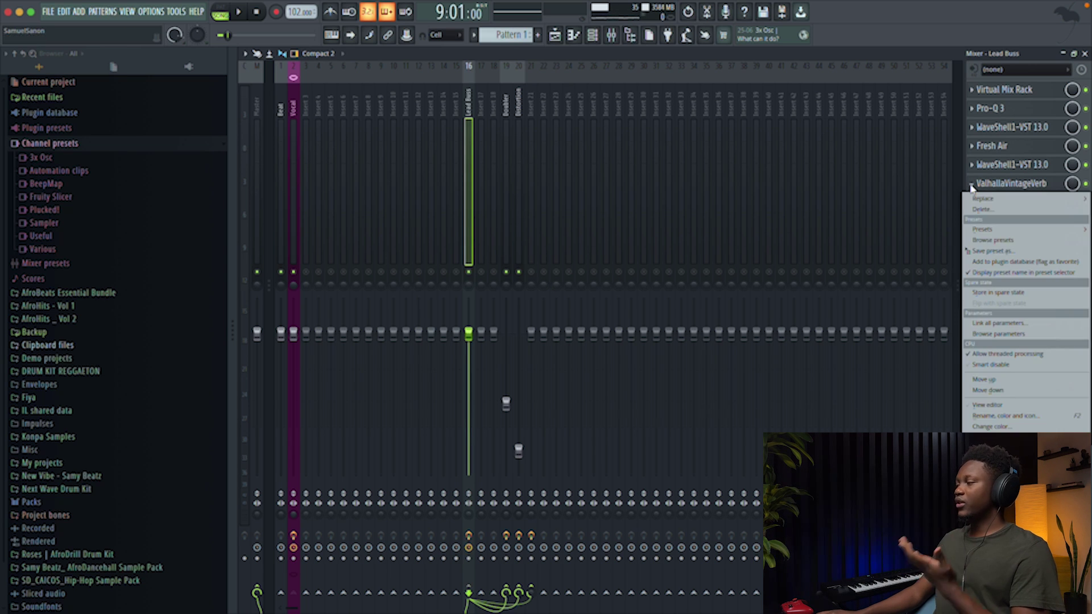
{"action": "left_click", "coordinate": [992, 214]}
{"action": "left_click", "coordinate": [582, 351]}
Step: Rename Insert 21 as "Reverb" while auditioning the mix, and stop playback
{"action": "key", "text": "space"}
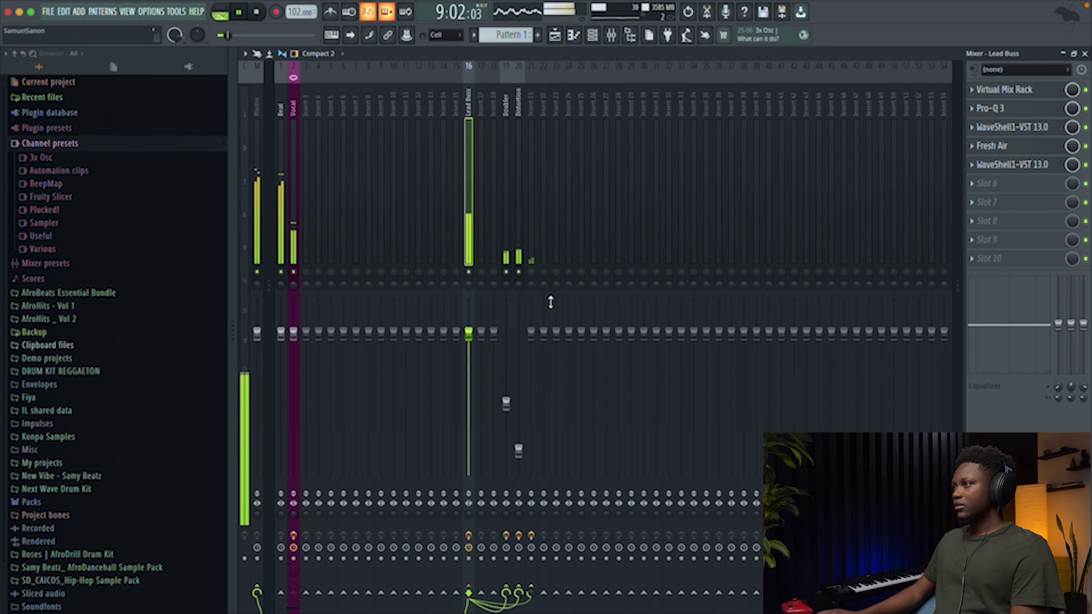
{"action": "left_click", "coordinate": [530, 107]}
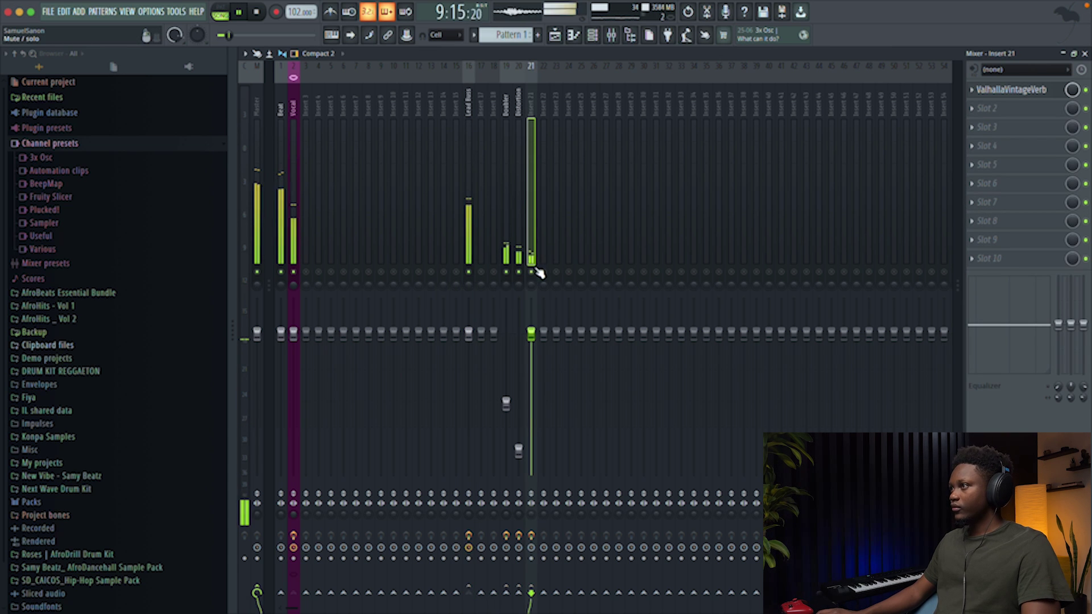
{"action": "double_click", "coordinate": [530, 106]}
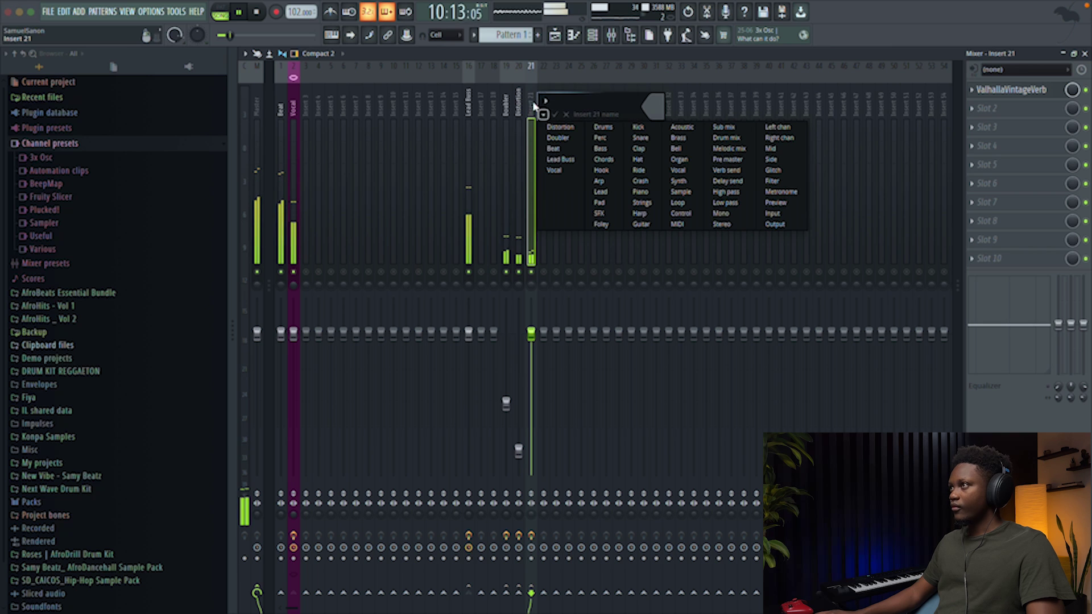
{"action": "type", "text": "R"}
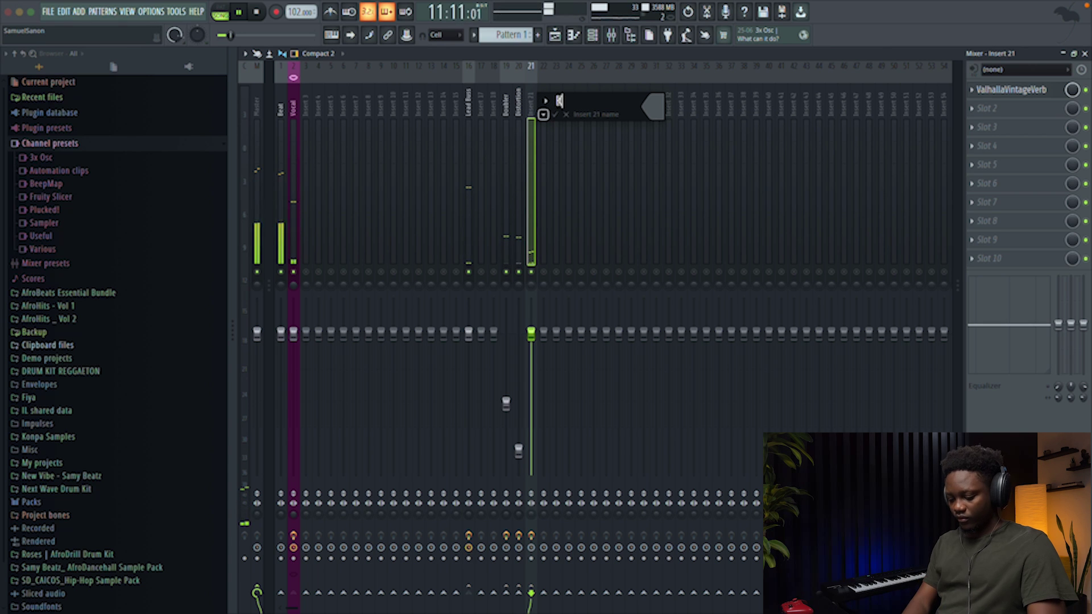
{"action": "type", "text": "everb"}
{"action": "key", "text": "Return"}
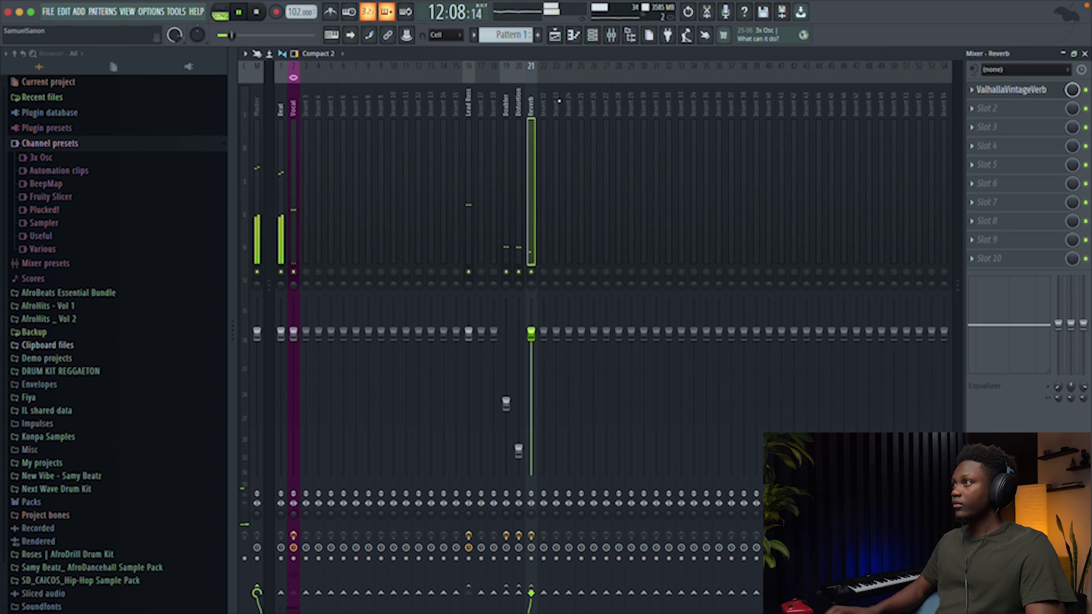
{"action": "key", "text": "space"}
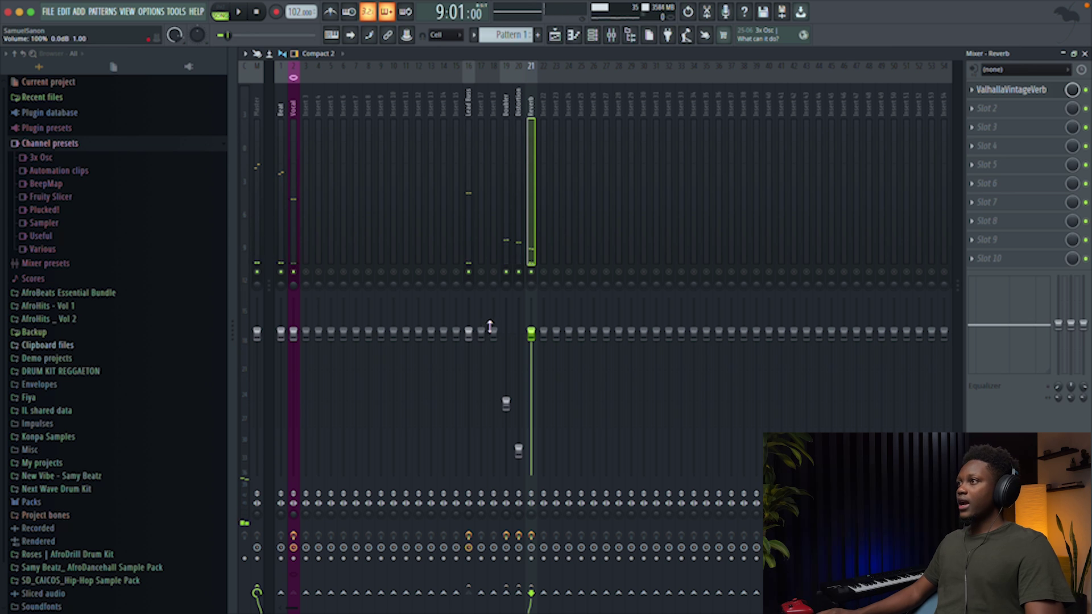
Step: Route the Lead Buss to Insert 22 as an additional send
{"action": "scroll", "coordinate": [464, 256], "scroll_direction": "right", "scroll_amount": 1}
{"action": "left_click", "coordinate": [456, 233]}
{"action": "scroll", "coordinate": [456, 233], "scroll_direction": "right", "scroll_amount": 1}
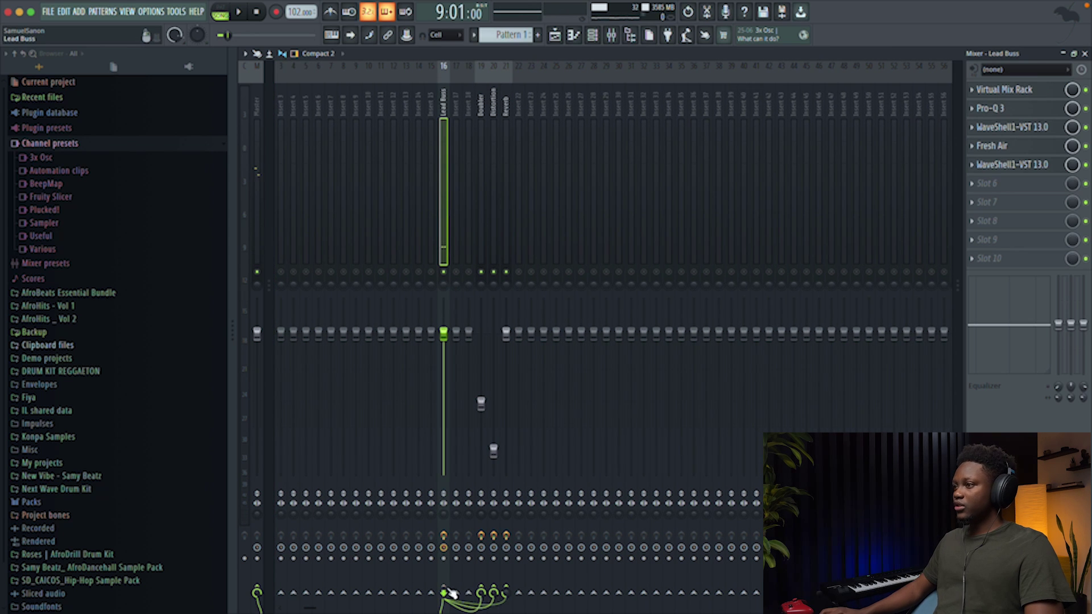
{"action": "right_click", "coordinate": [518, 594]}
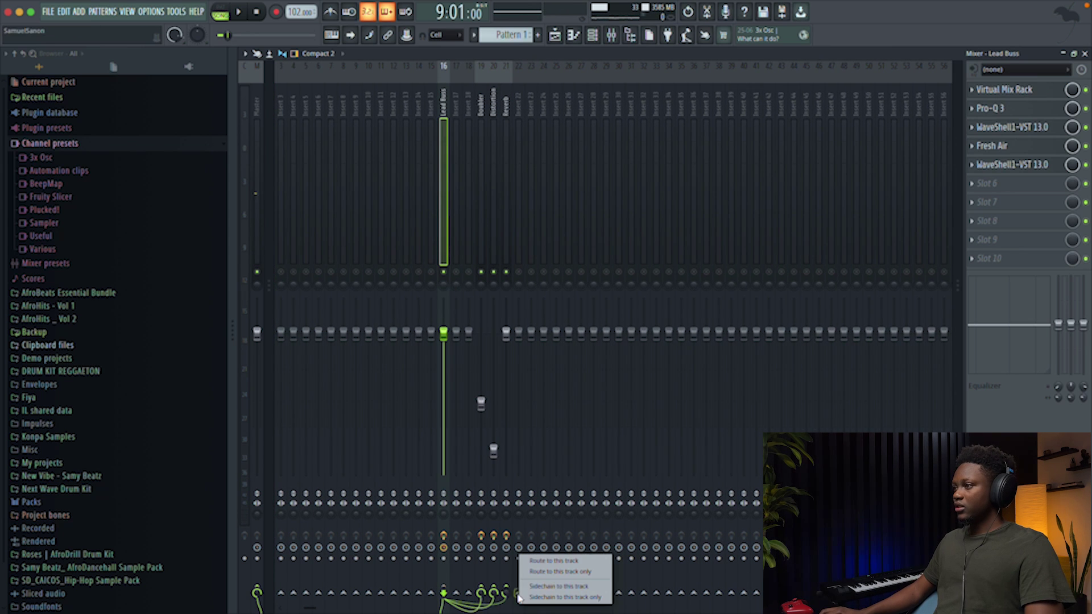
{"action": "left_click", "coordinate": [570, 562]}
Step: Rename Insert 22 as "Delay" and briefly audition the mix
{"action": "left_click", "coordinate": [519, 139]}
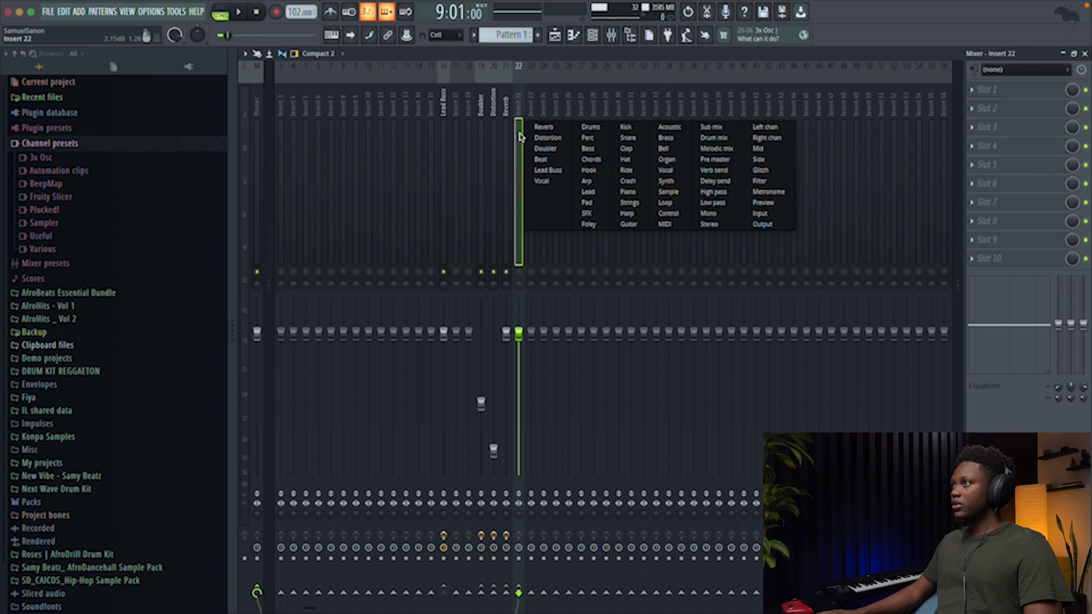
{"action": "left_click", "coordinate": [572, 107]}
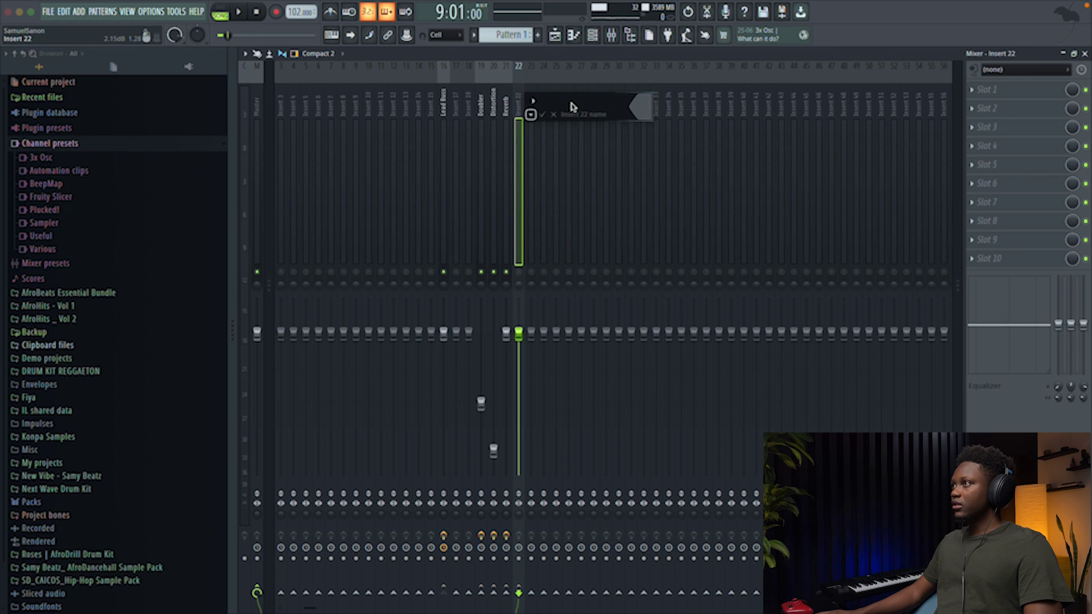
{"action": "type", "text": "Delay"}
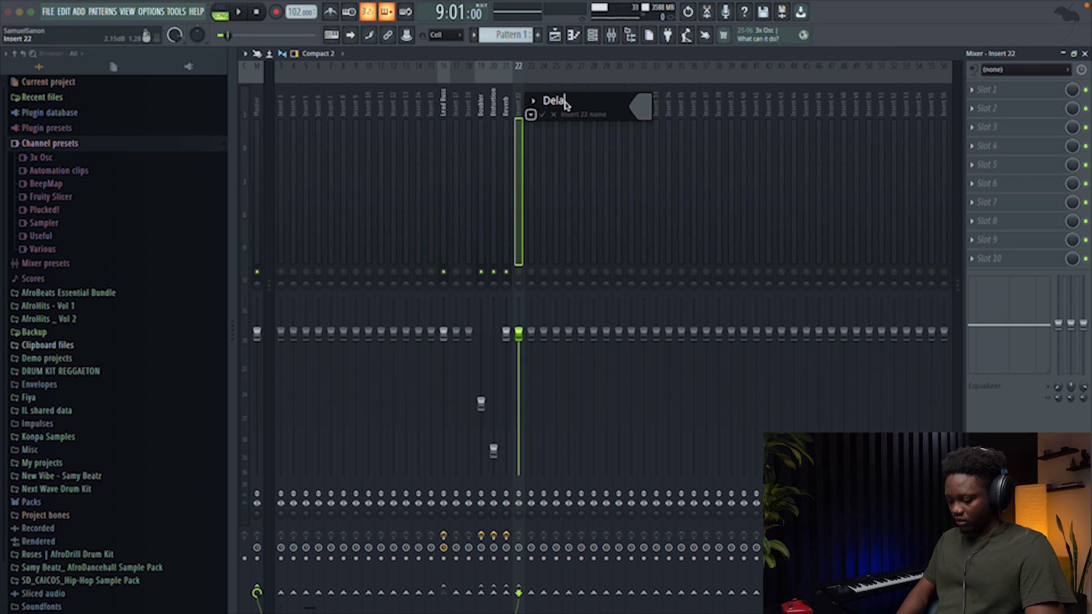
{"action": "key", "text": "Return"}
{"action": "key", "text": "space"}
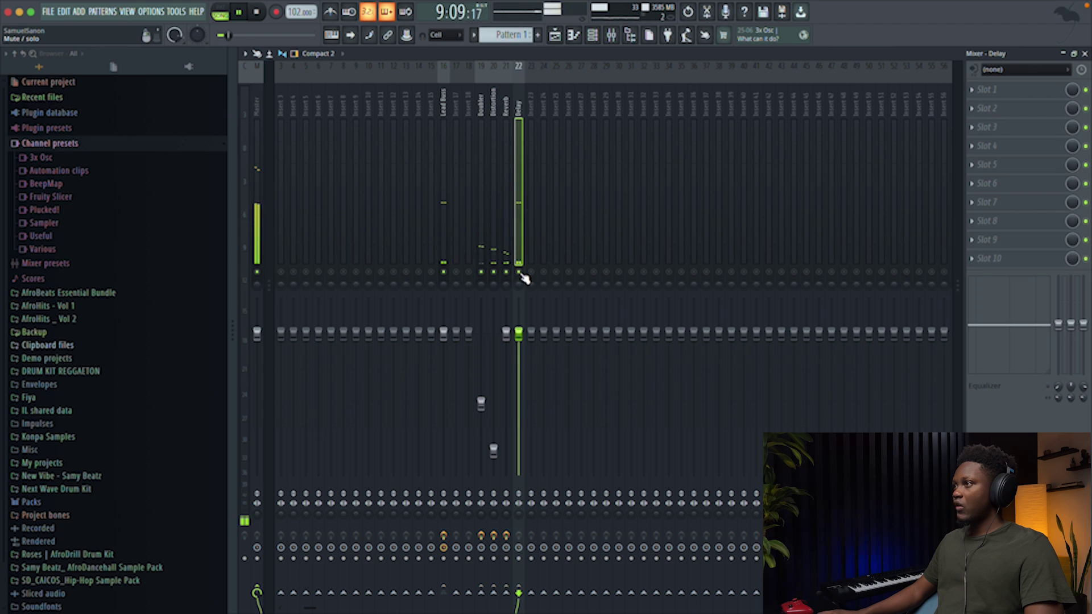
{"action": "key", "text": "space"}
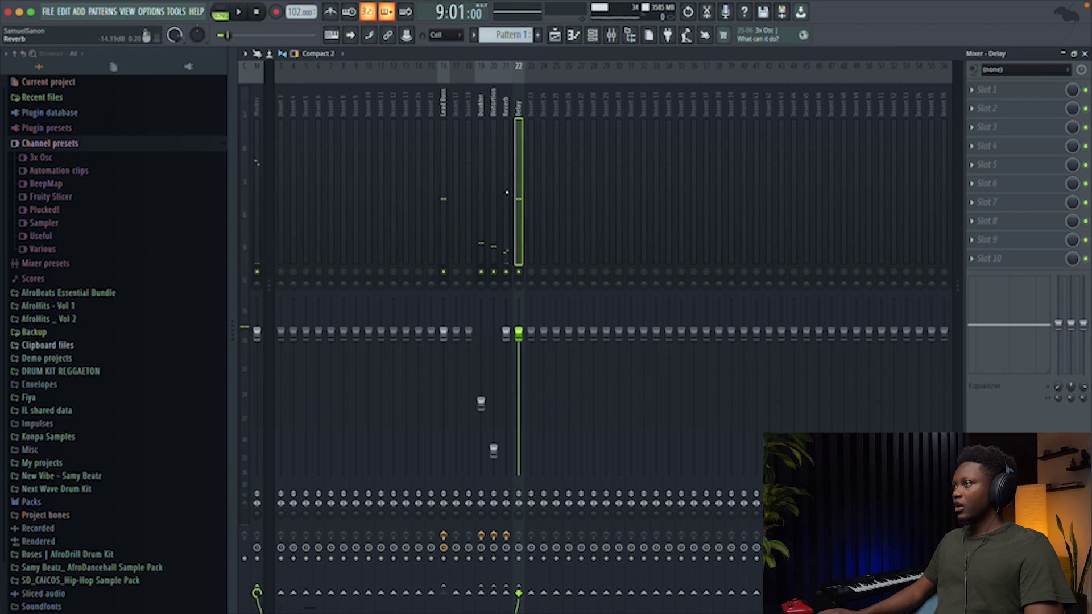
Step: Load Fruity Delay 3 in the first effect slot of the Delay track and audition it while trying the delay time
{"action": "left_click", "coordinate": [973, 90]}
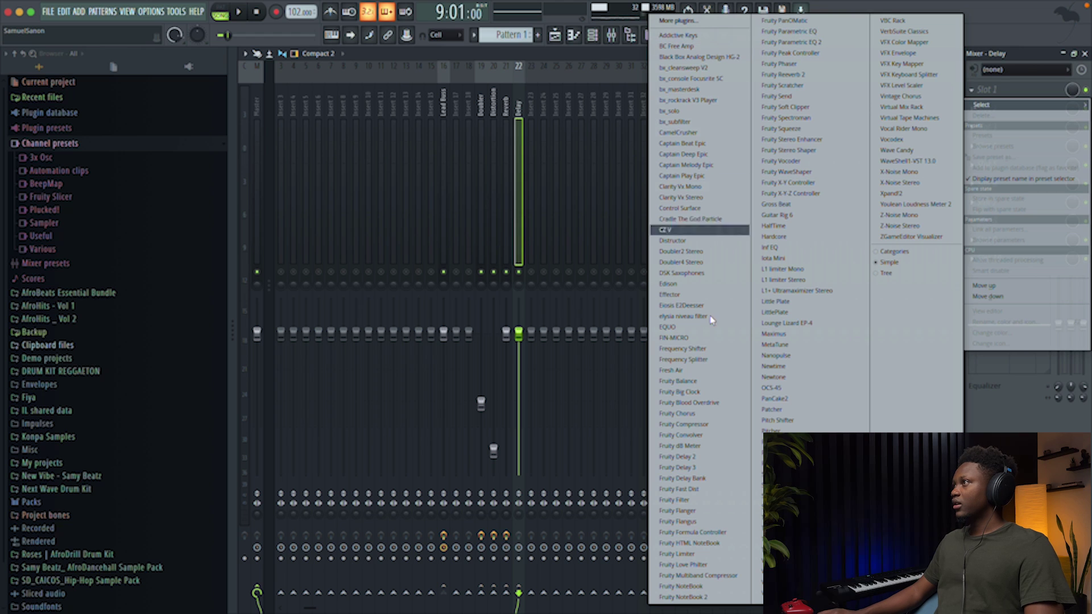
{"action": "left_click", "coordinate": [699, 468]}
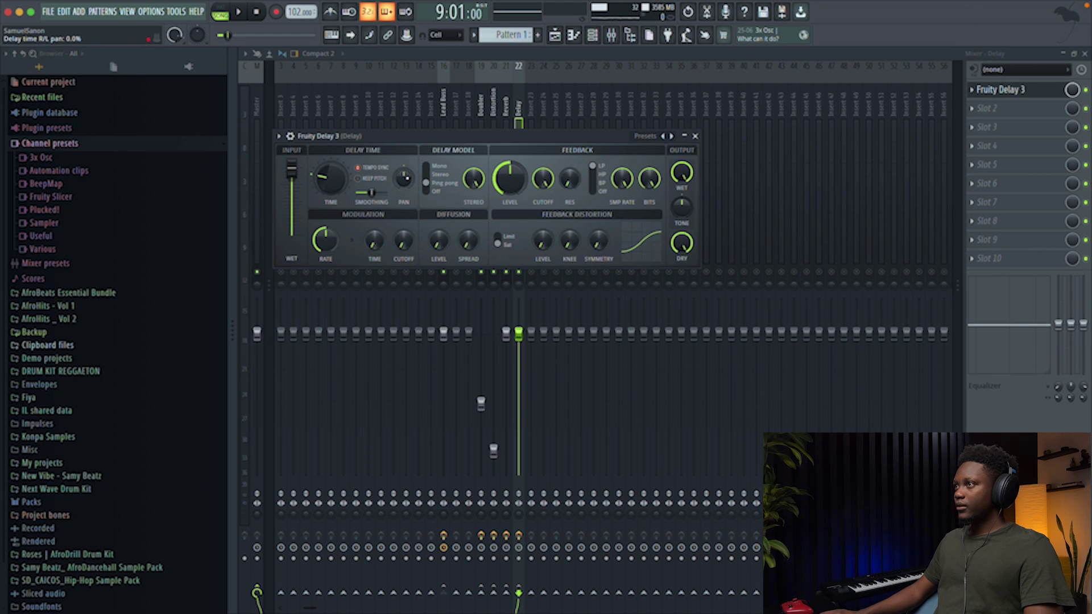
{"action": "key", "text": "space"}
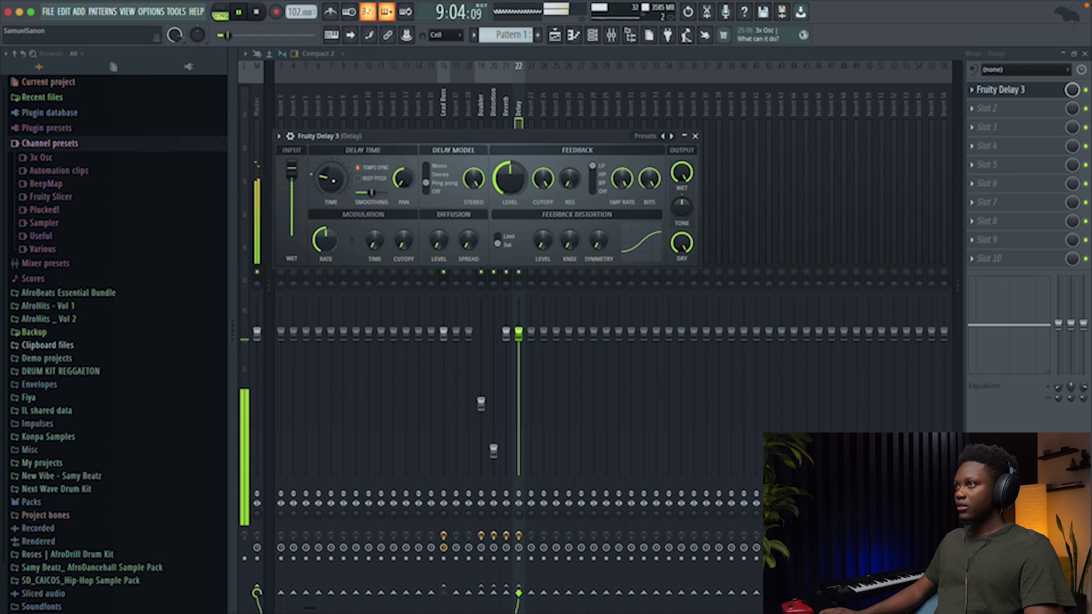
{"action": "left_click_drag", "start_coordinate": [331, 180], "coordinate": [331, 171]}
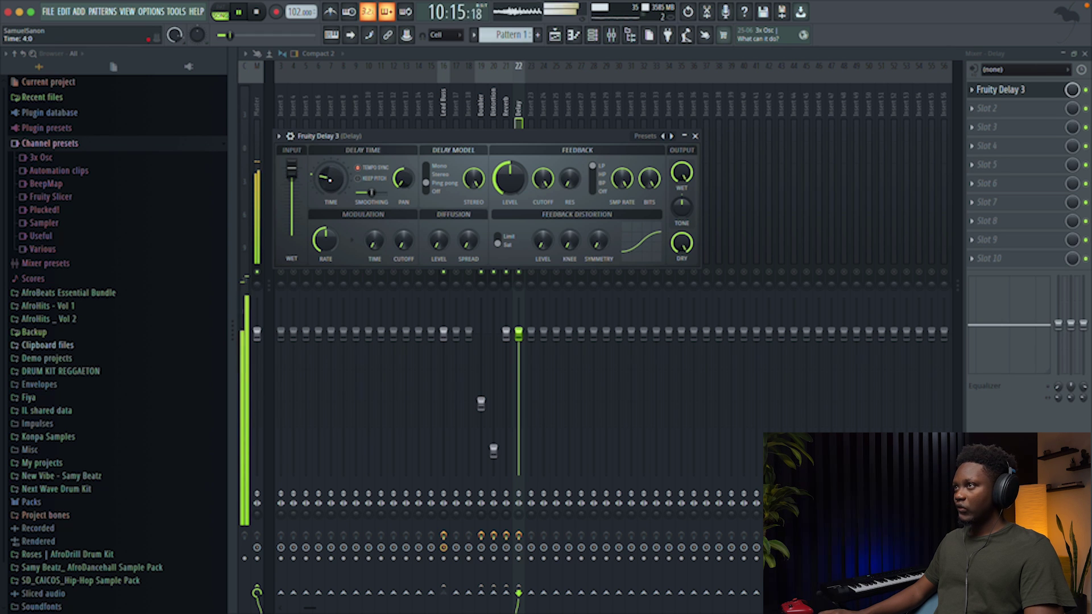
{"action": "key", "text": "space"}
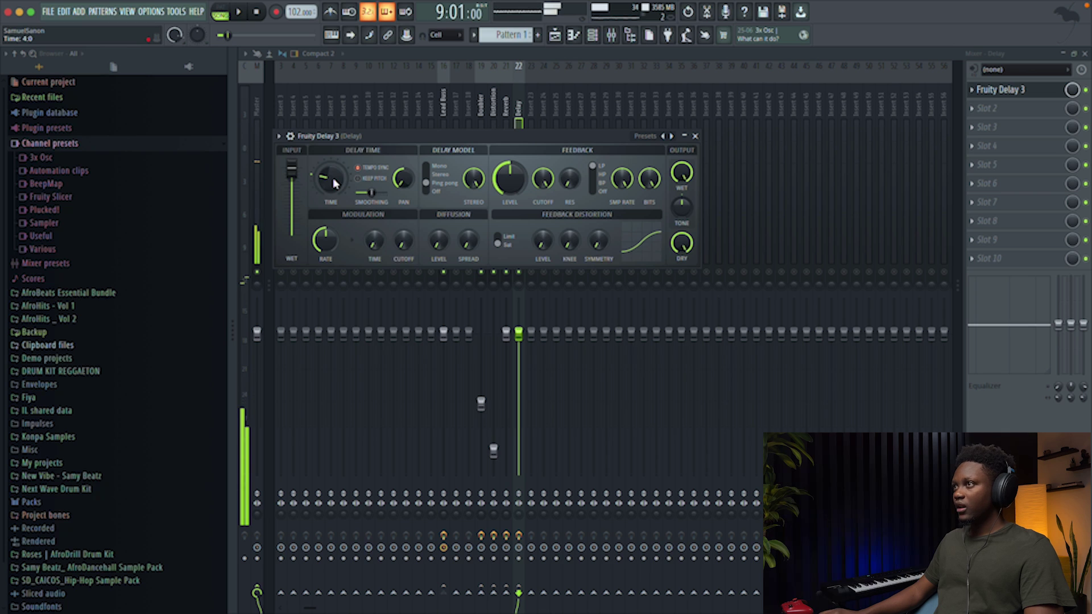
Step: Set Fruity Delay 3's time to 1/4 and its feedback level to about 21% during playback, and close the plugin
{"action": "right_click", "coordinate": [330, 177]}
{"action": "mouse_move", "coordinate": [425, 205]}
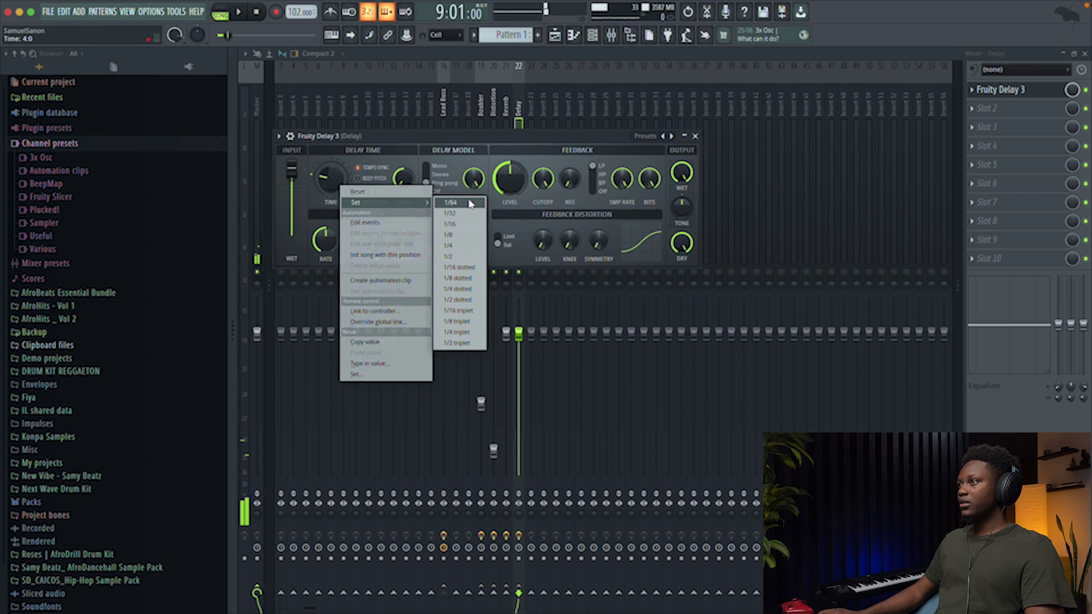
{"action": "left_click", "coordinate": [452, 246]}
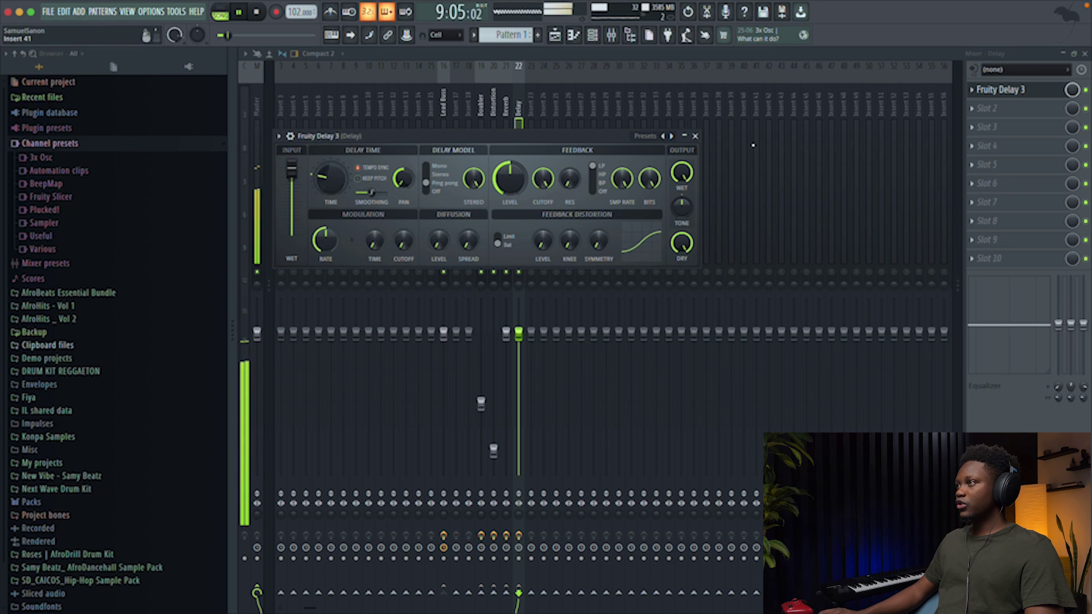
{"action": "left_click_drag", "start_coordinate": [509, 177], "coordinate": [509, 191]}
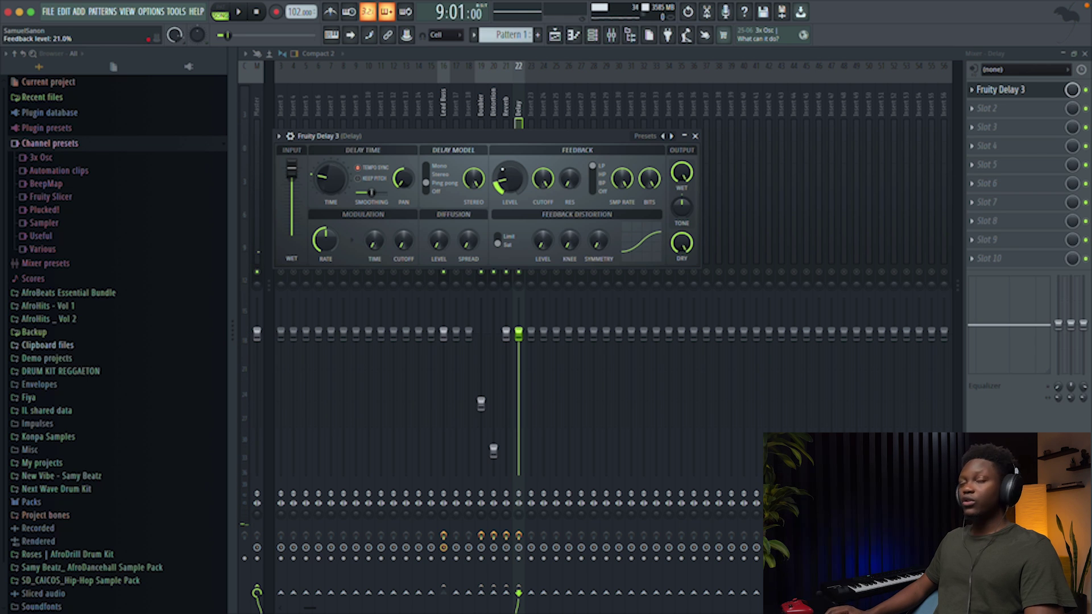
{"action": "key", "text": "space"}
{"action": "left_click_drag", "start_coordinate": [508, 190], "coordinate": [508, 192]}
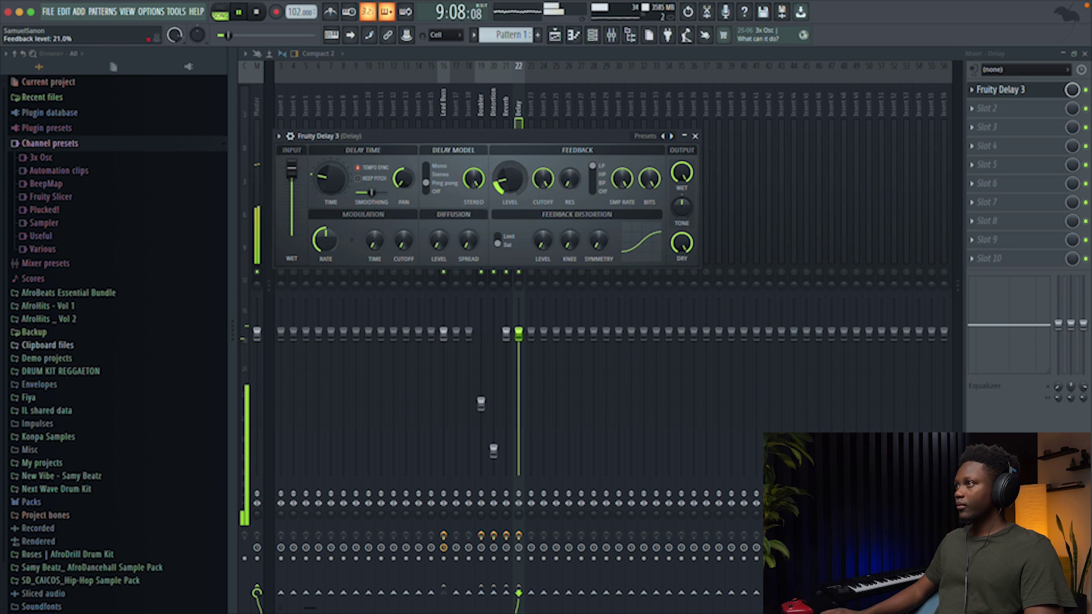
{"action": "left_click", "coordinate": [695, 136]}
{"action": "key", "text": "space"}
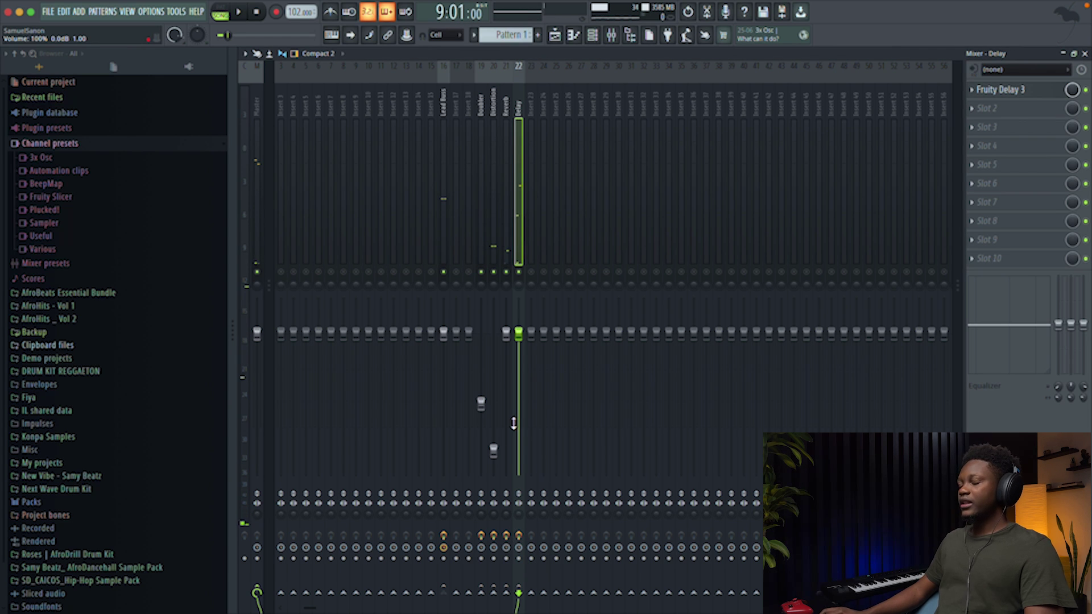
Step: Reopen Fruity Delay 3, review its delay time pan and ping pong model, and close it
{"action": "left_click", "coordinate": [1009, 92]}
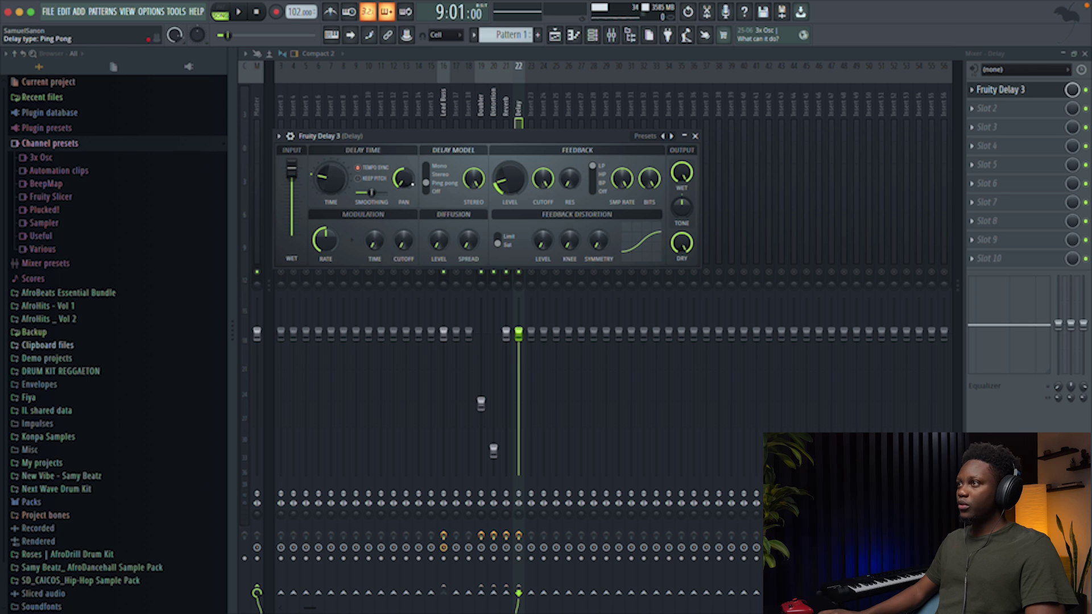
{"action": "left_click_drag", "start_coordinate": [403, 178], "coordinate": [403, 185]}
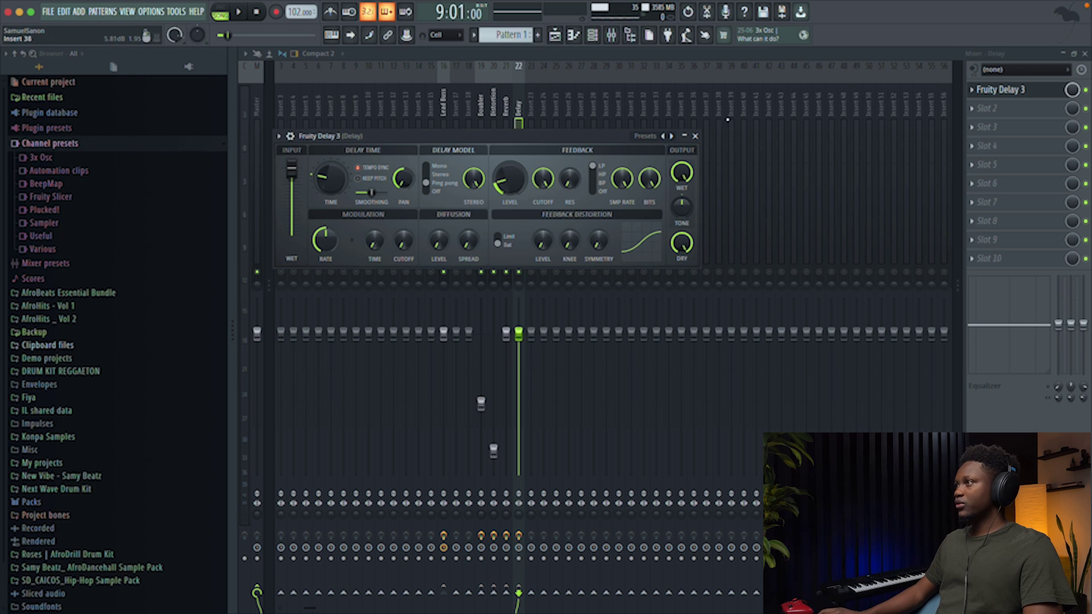
{"action": "left_click", "coordinate": [998, 90]}
Step: Add Fruity Parametric EQ 2 after the delay, make band 1 a high pass, raise its cutoff during playback, and close it
{"action": "left_click", "coordinate": [987, 108]}
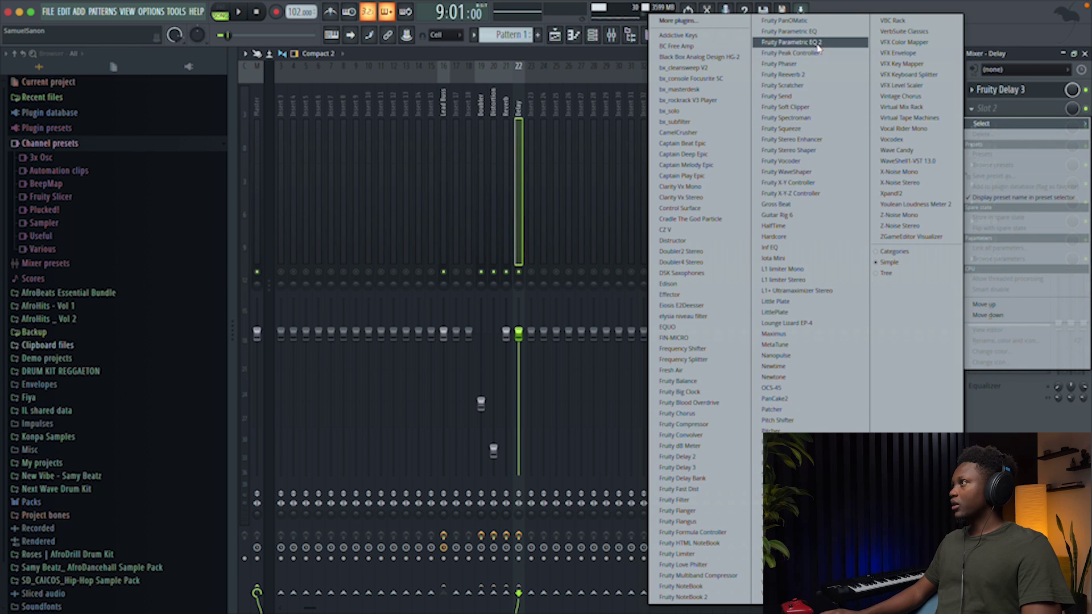
{"action": "left_click", "coordinate": [786, 41]}
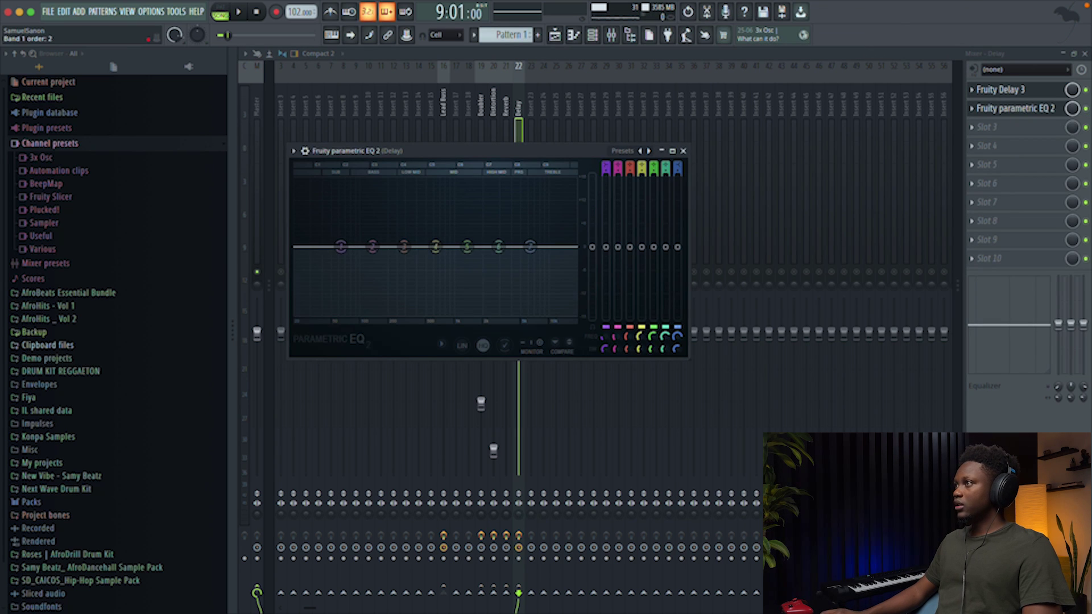
{"action": "scroll", "coordinate": [605, 327], "scroll_direction": "up", "scroll_amount": 2}
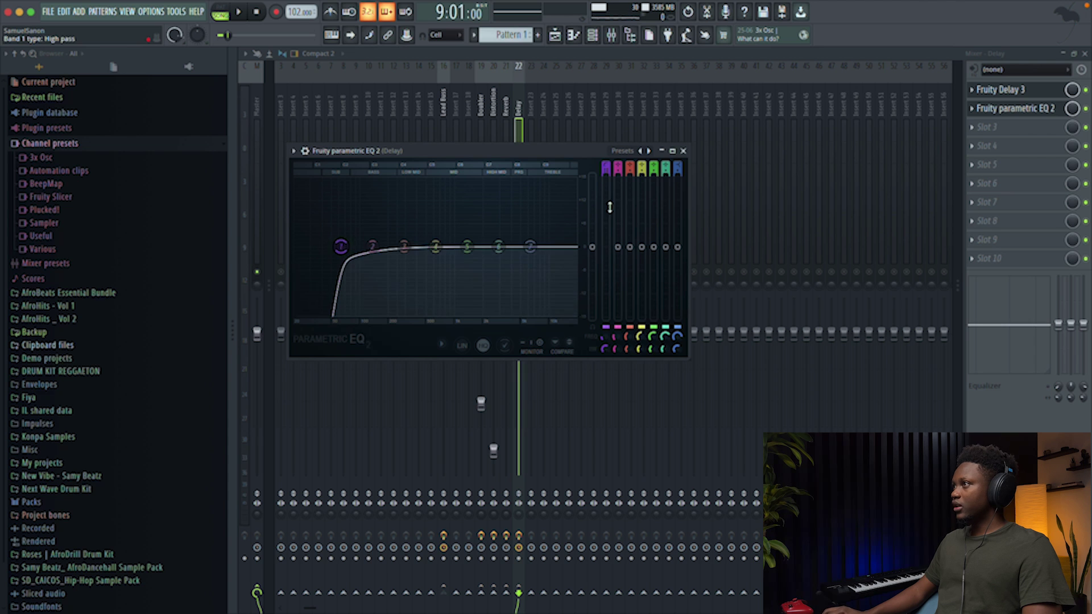
{"action": "key", "text": "space"}
{"action": "left_click_drag", "start_coordinate": [340, 246], "coordinate": [395, 246]}
{"action": "left_click", "coordinate": [684, 152]}
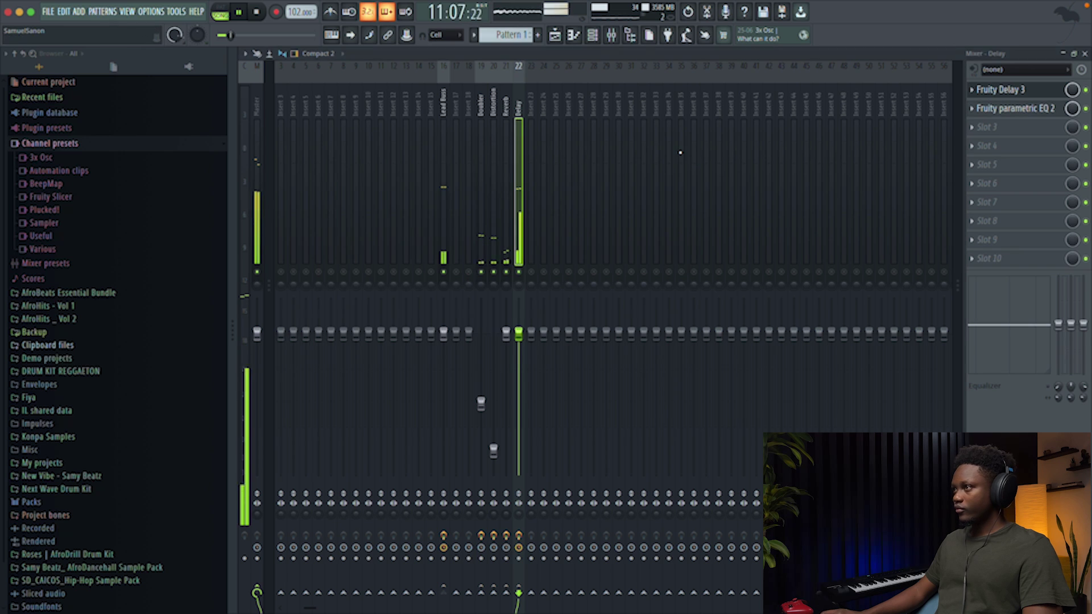
Step: Reduce the Lead Buss send level to Delay to about 25% and audition the mix
{"action": "key", "text": "space"}
{"action": "left_click", "coordinate": [446, 249]}
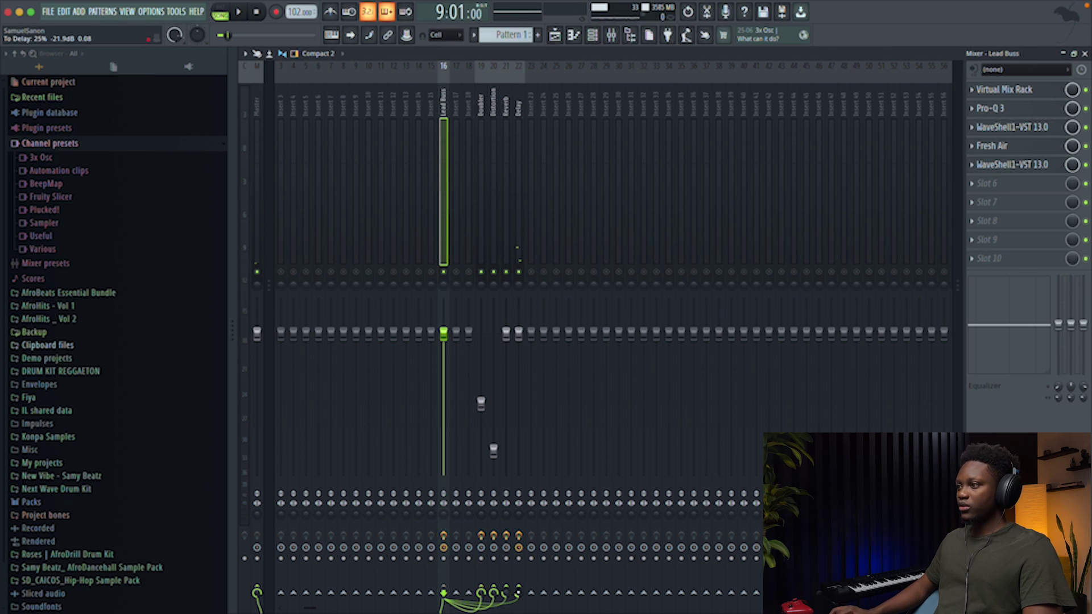
{"action": "key", "text": "space"}
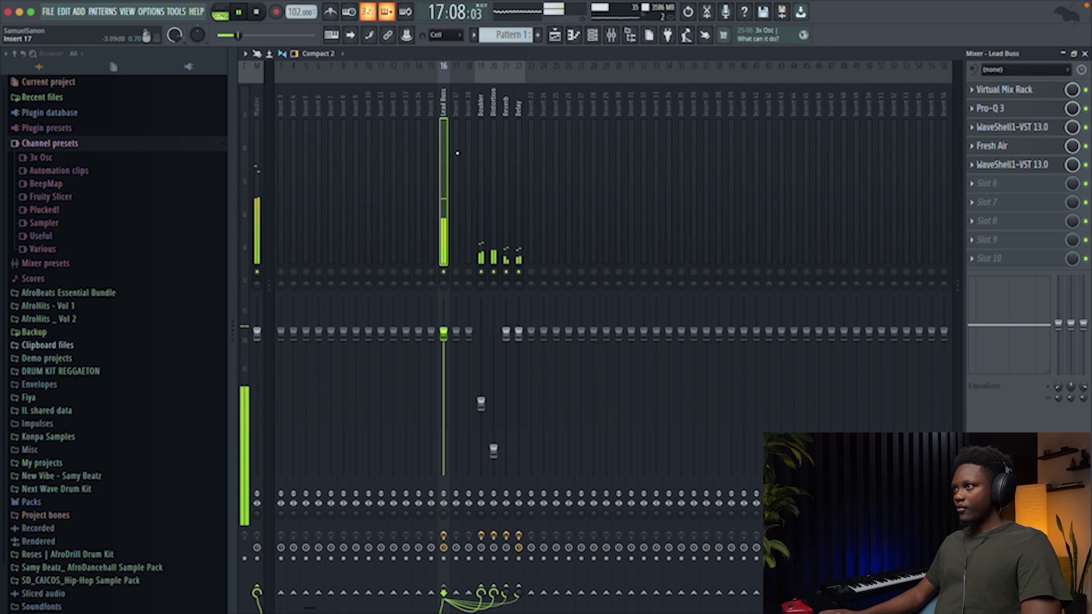
Step: Compare the mix with the effects of Vocal, Lead Buss and the four send tracks disabled and with them enabled
{"action": "scroll", "coordinate": [469, 162], "scroll_direction": "up", "scroll_amount": 1}
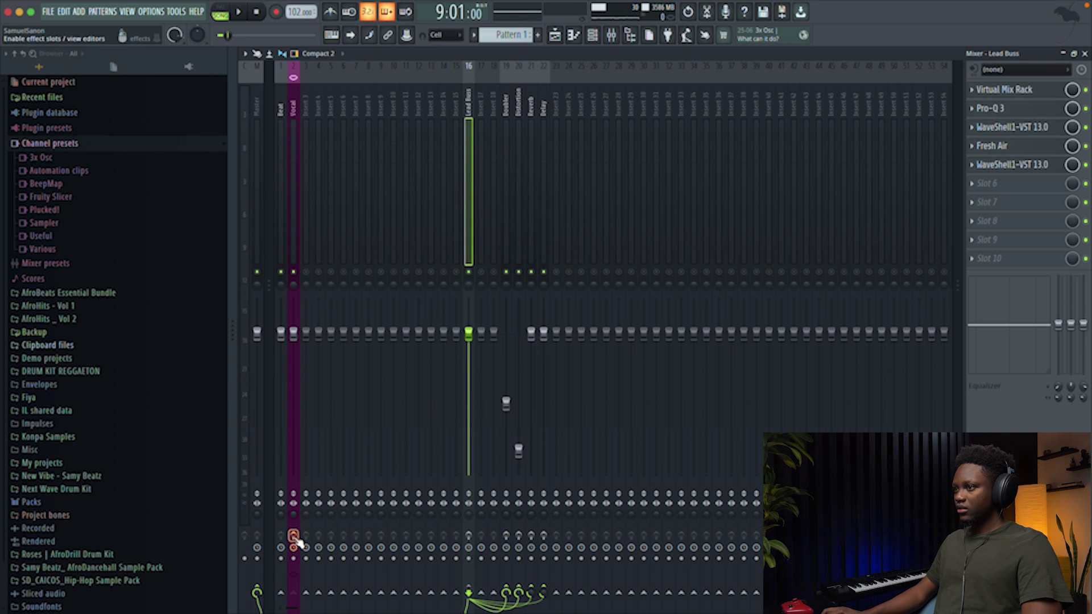
{"action": "key", "text": "space"}
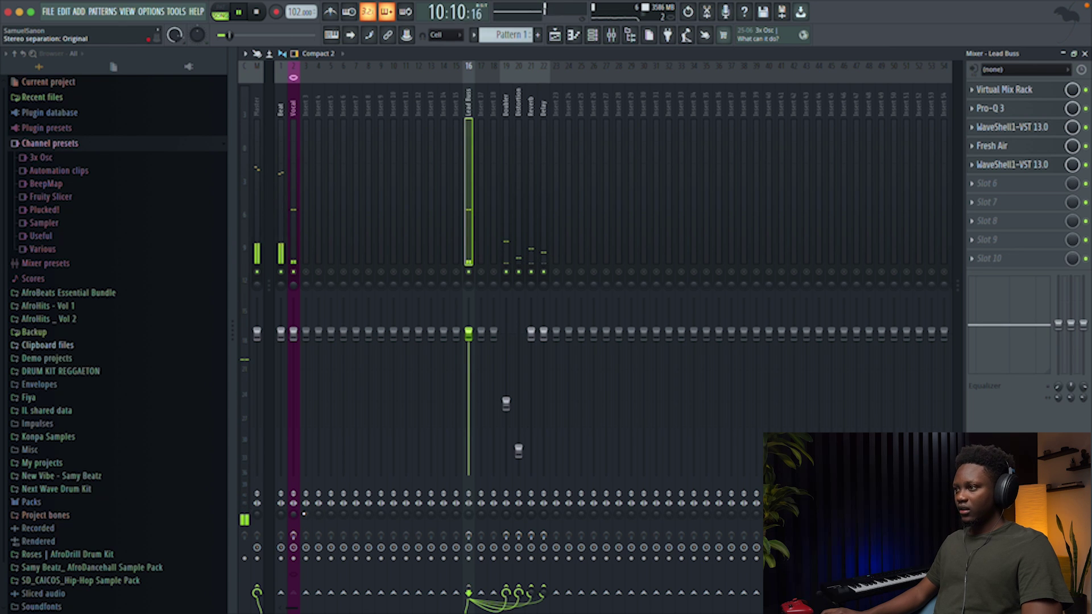
{"action": "key", "text": "space"}
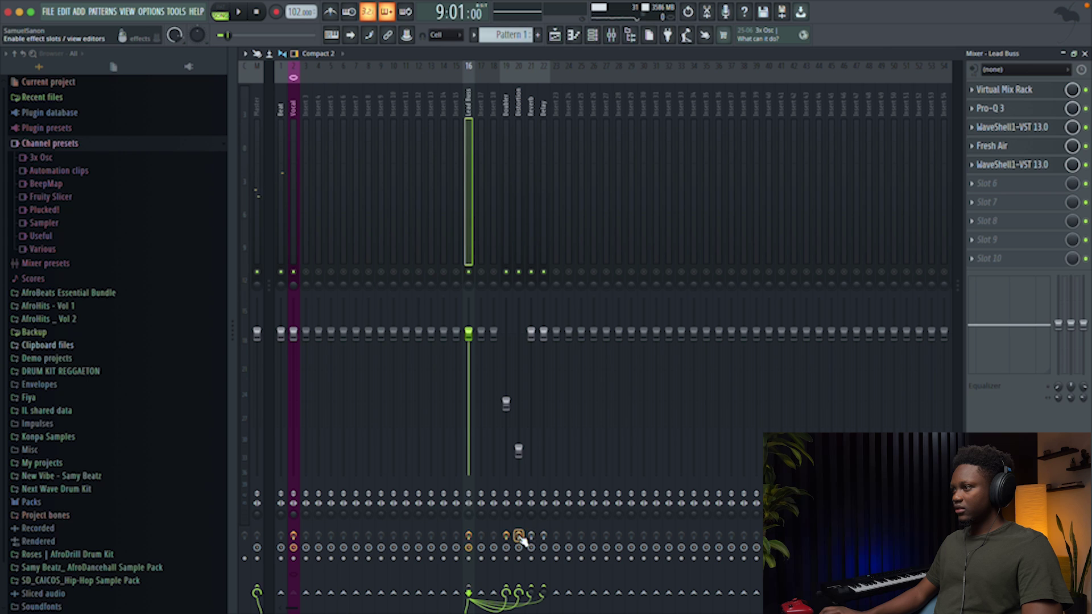
{"action": "key", "text": "space"}
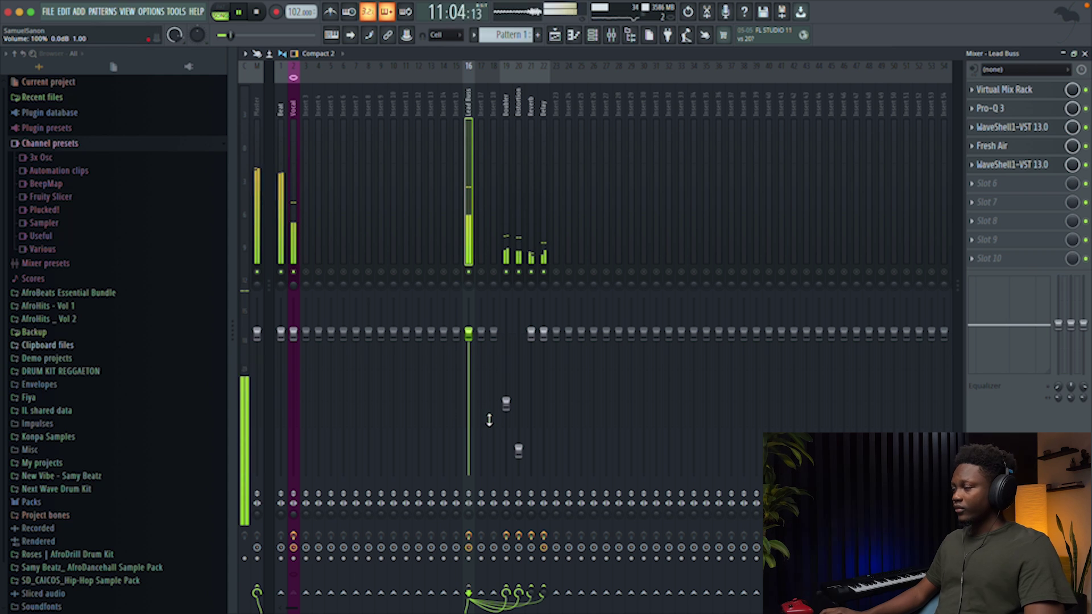
{"action": "key", "text": "space"}
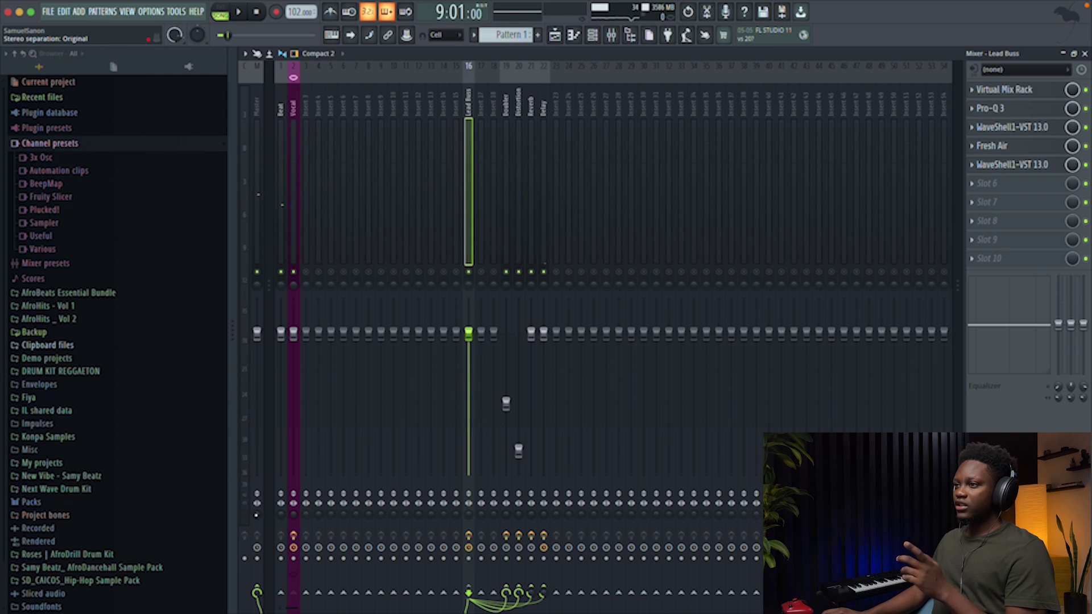
Step: Adjust the Master's stereo separation and slightly lower the Lead Buss fader while auditioning the mix
{"action": "left_click", "coordinate": [256, 515]}
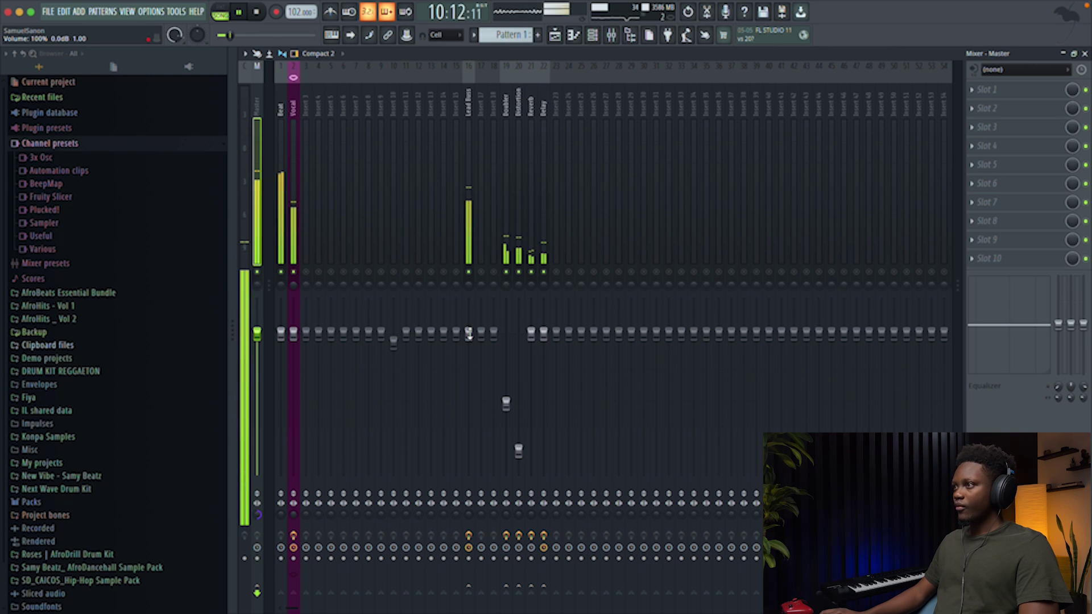
{"action": "mouse_move", "coordinate": [468, 332]}
{"action": "left_mouse_down"}
{"action": "mouse_move", "coordinate": [468, 404]}
{"action": "mouse_move", "coordinate": [468, 340]}
{"action": "mouse_move", "coordinate": [468, 352]}
{"action": "left_mouse_up"}
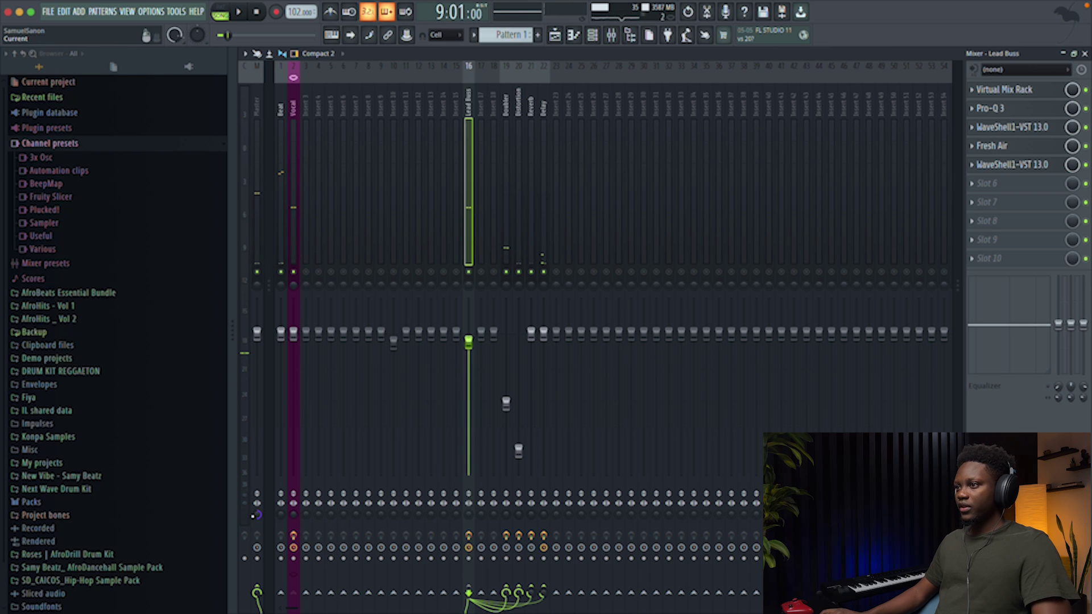
{"action": "left_click", "coordinate": [258, 512]}
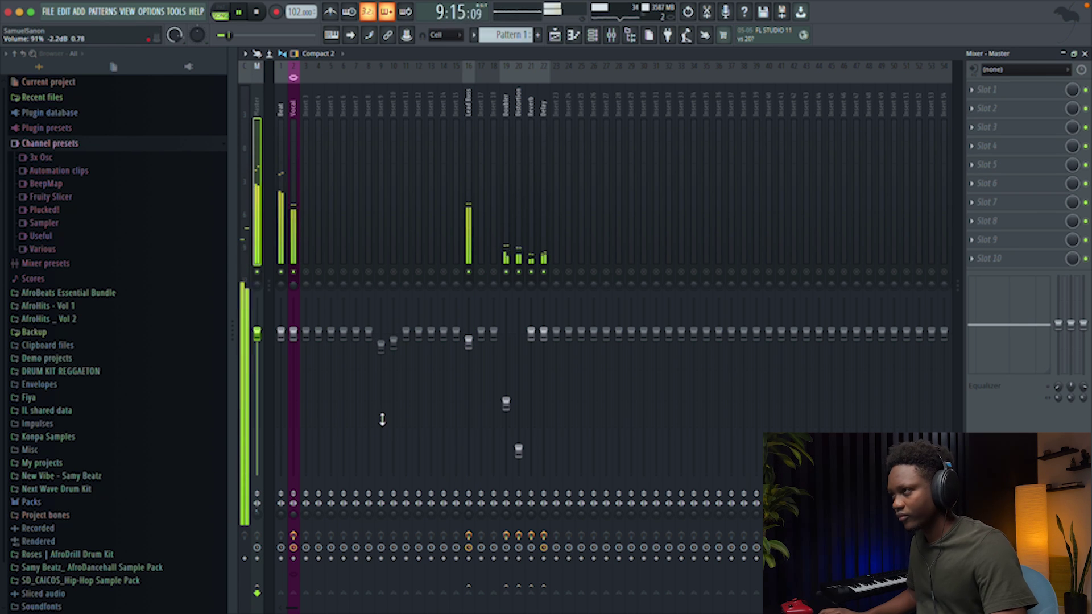
Step: Fine-tune the Lead Buss volume to about 95% against the beat during playback, and stop playback
{"action": "left_click", "coordinate": [468, 340]}
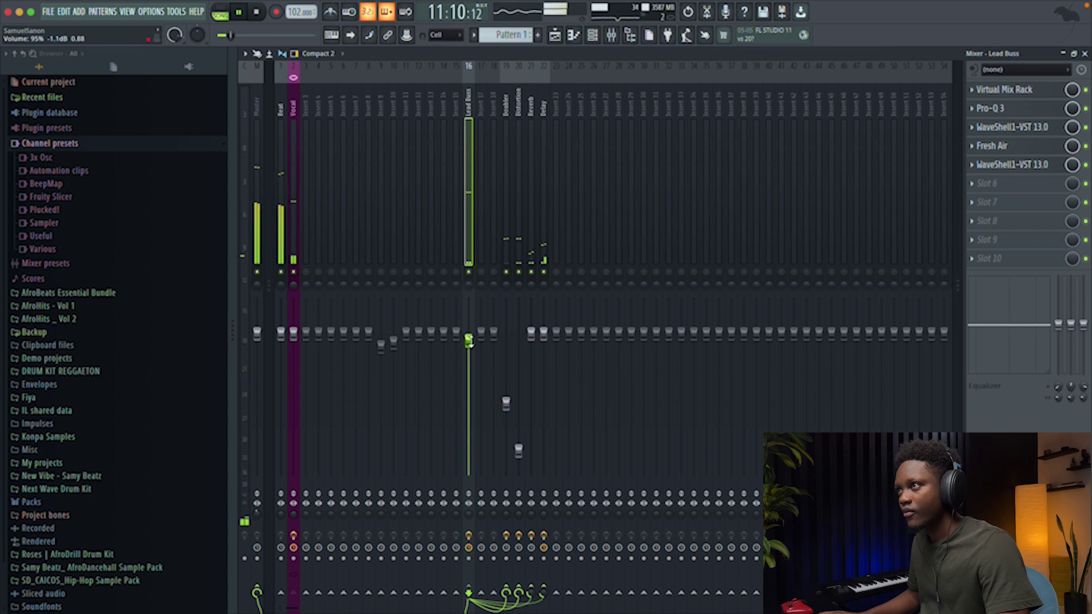
{"action": "scroll", "coordinate": [470, 343], "scroll_direction": "down", "scroll_amount": 3}
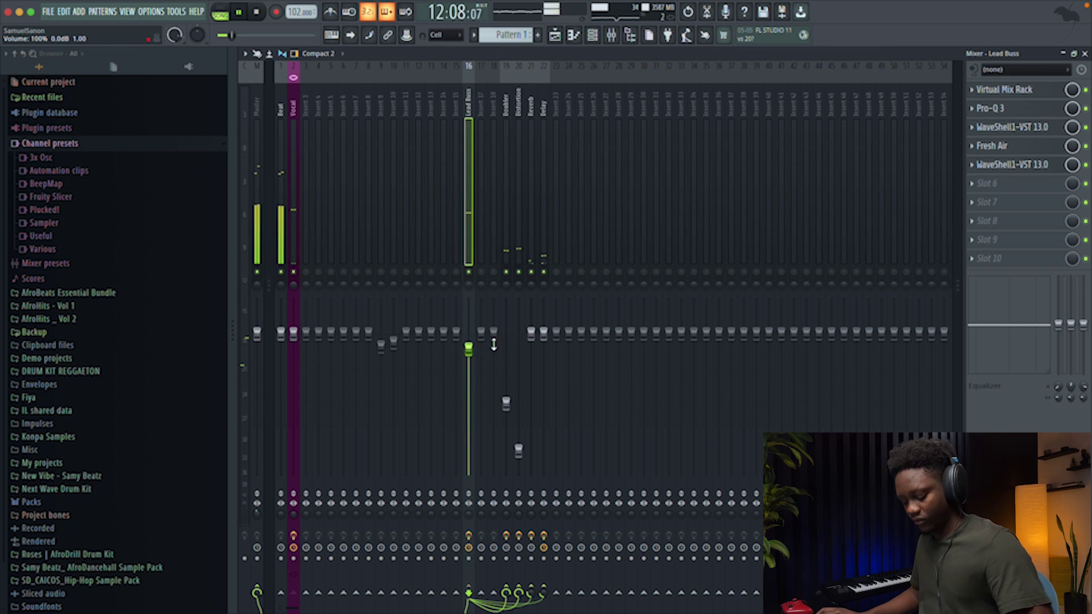
{"action": "left_click_drag", "start_coordinate": [470, 343], "coordinate": [570, 365]}
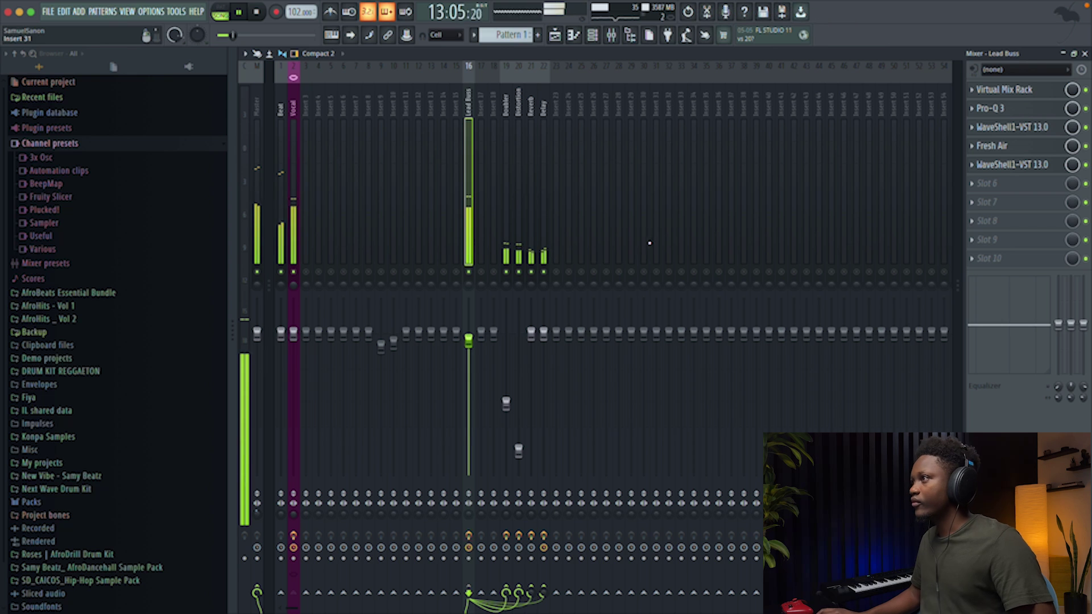
{"action": "key", "text": "space"}
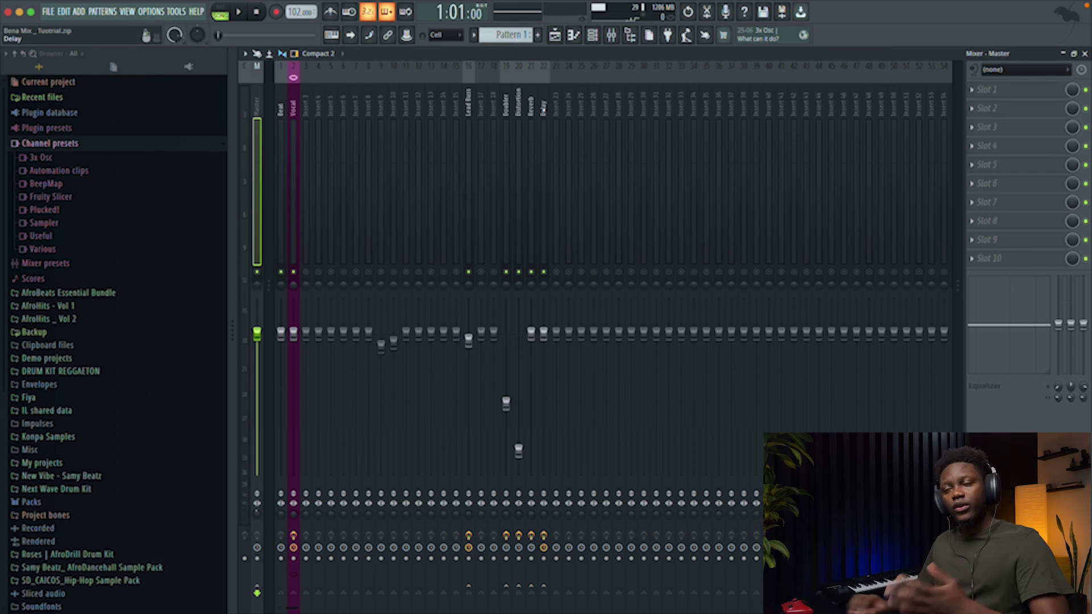
Step: Color the Doubler, Distortion, Reverb and Delay mixer tracks together in a magenta-red shade
{"action": "left_click_drag", "start_coordinate": [543, 111], "coordinate": [505, 108]}
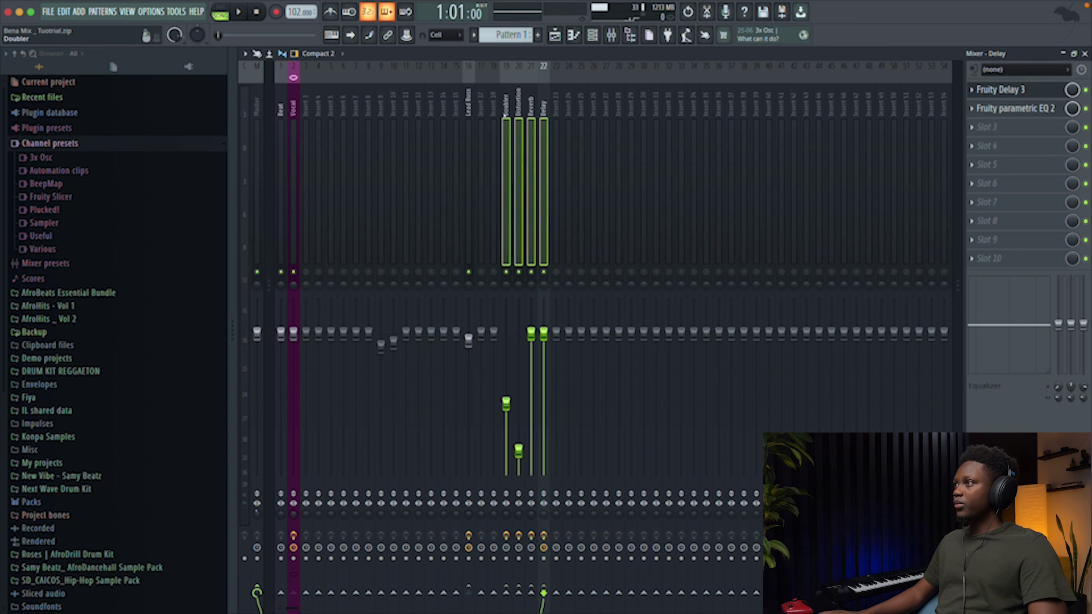
{"action": "right_click", "coordinate": [518, 100]}
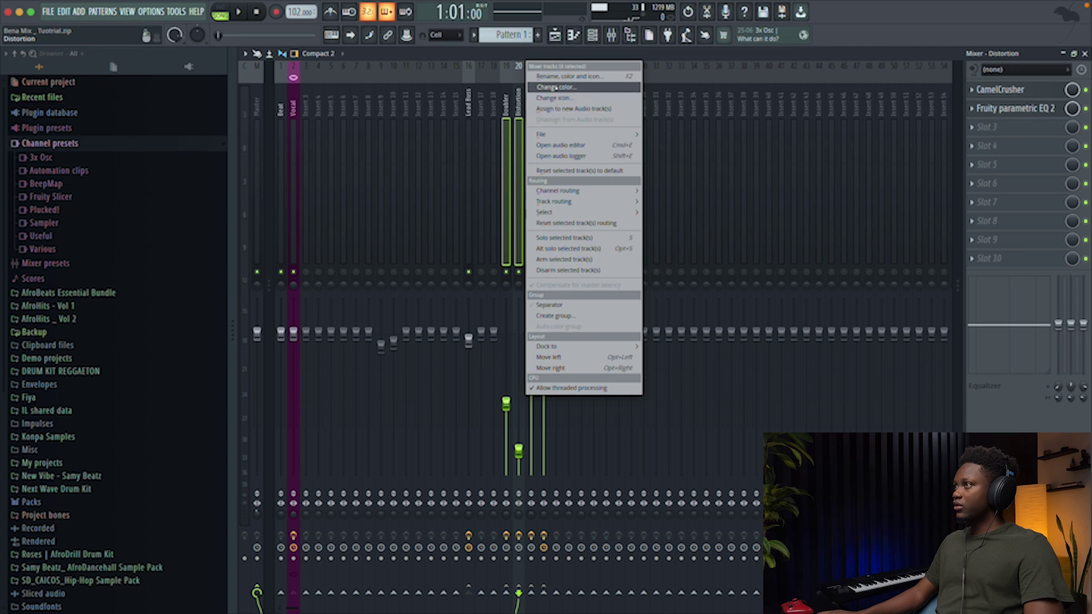
{"action": "left_click", "coordinate": [550, 106]}
{"action": "left_click", "coordinate": [683, 167]}
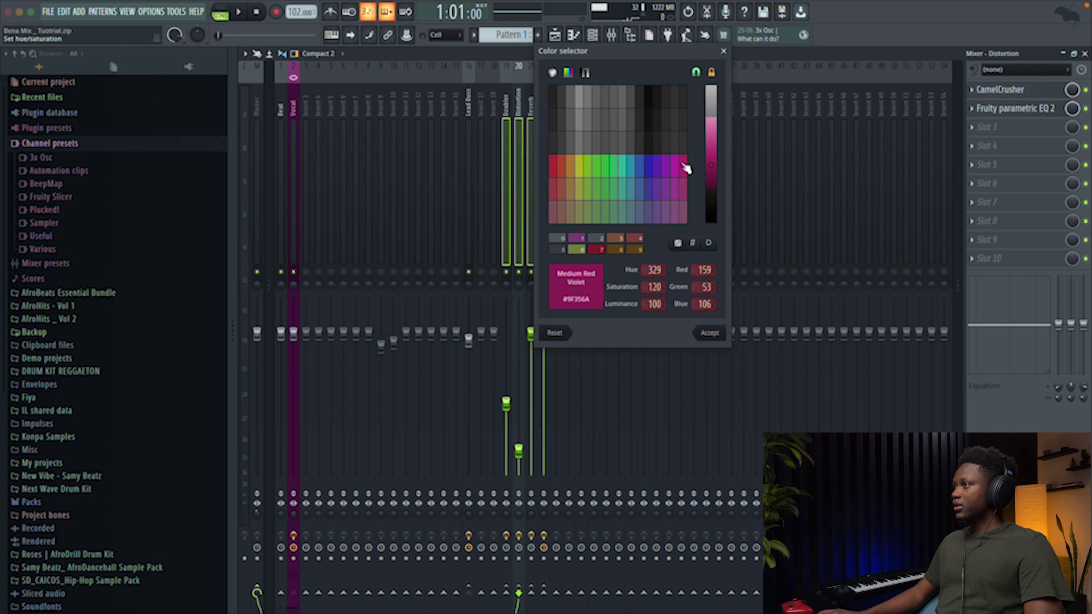
{"action": "left_click", "coordinate": [708, 332]}
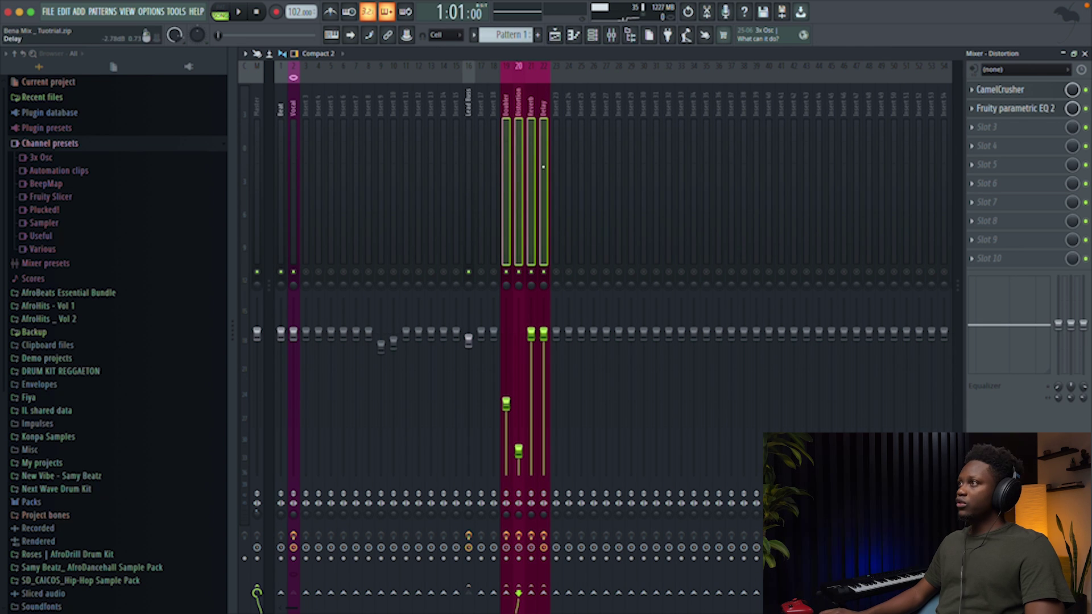
Step: Color the Lead Buss mixer track purple and the Vocal mixer track teal green
{"action": "left_click", "coordinate": [468, 97]}
{"action": "right_click", "coordinate": [473, 63]}
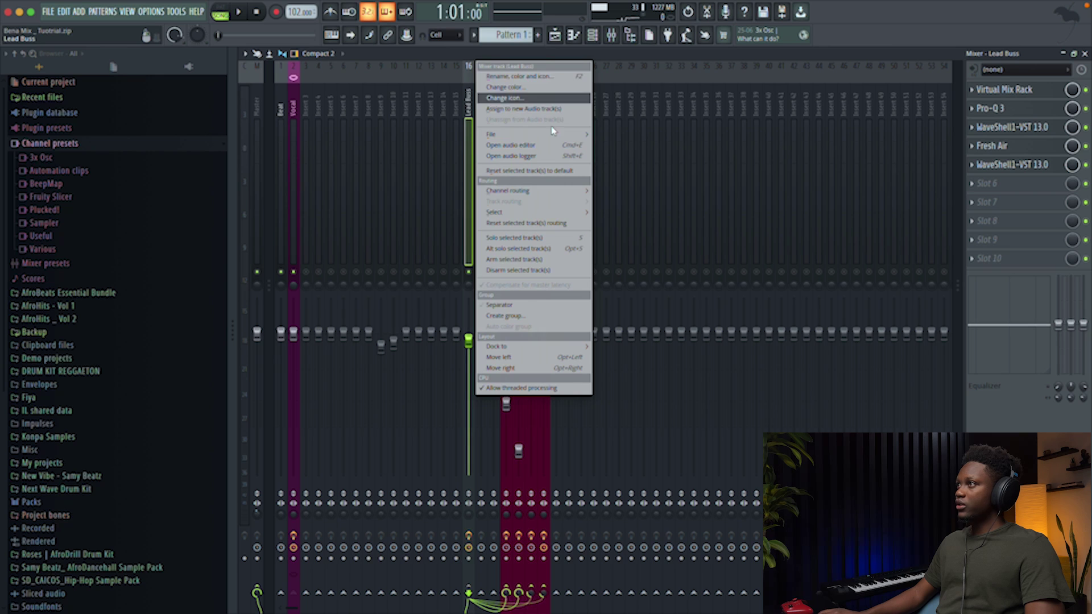
{"action": "left_click", "coordinate": [514, 87]}
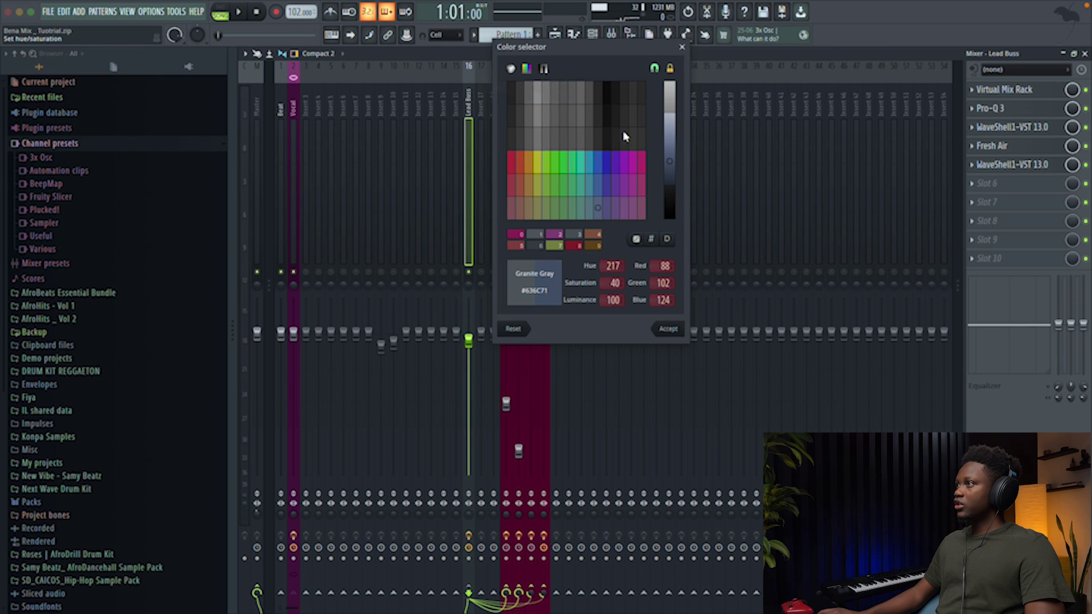
{"action": "left_click", "coordinate": [616, 186]}
{"action": "left_click", "coordinate": [668, 329]}
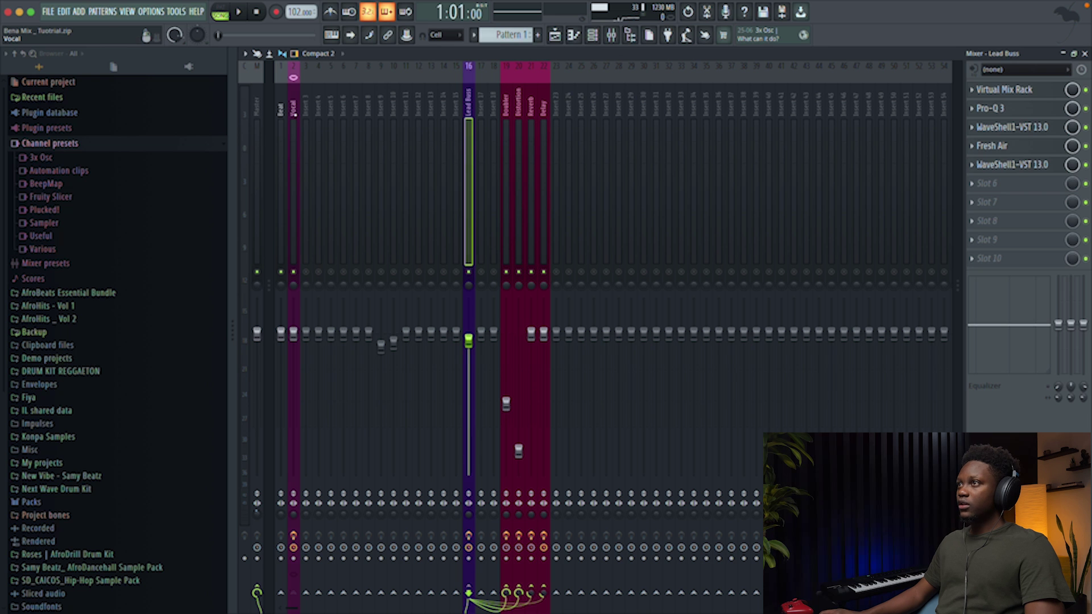
{"action": "right_click", "coordinate": [294, 111]}
{"action": "left_click", "coordinate": [329, 87]}
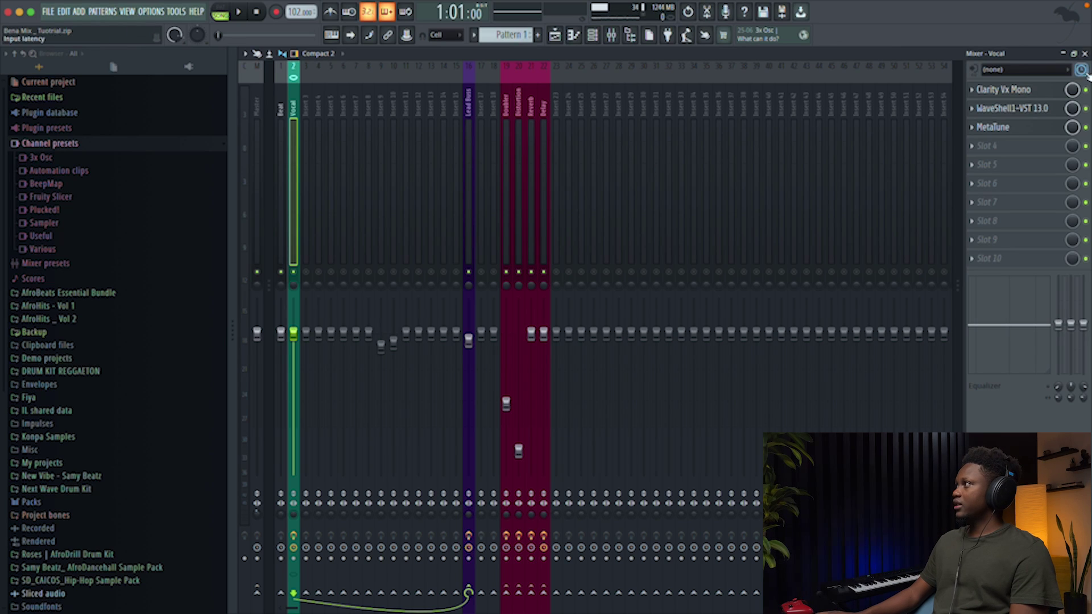
Step: Close the mixer and play the finished mix in the playlist from around bar 7, stopping playback after the audition
{"action": "left_click", "coordinate": [1084, 53]}
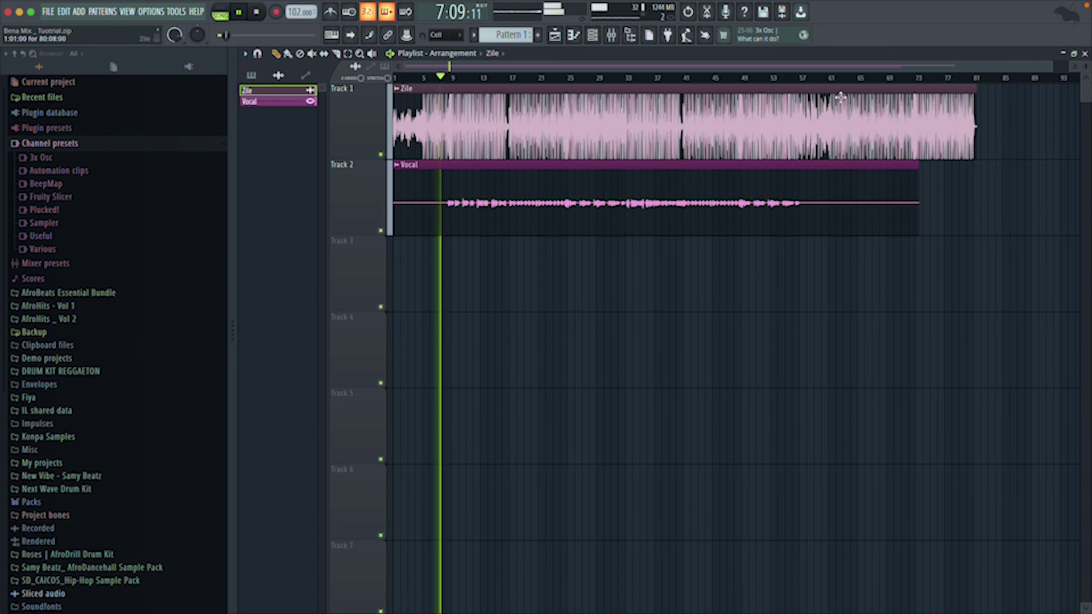
{"action": "scroll", "coordinate": [446, 84], "scroll_direction": "up", "scroll_amount": 2}
{"action": "scroll", "coordinate": [682, 227], "scroll_direction": "up", "scroll_amount": 2}
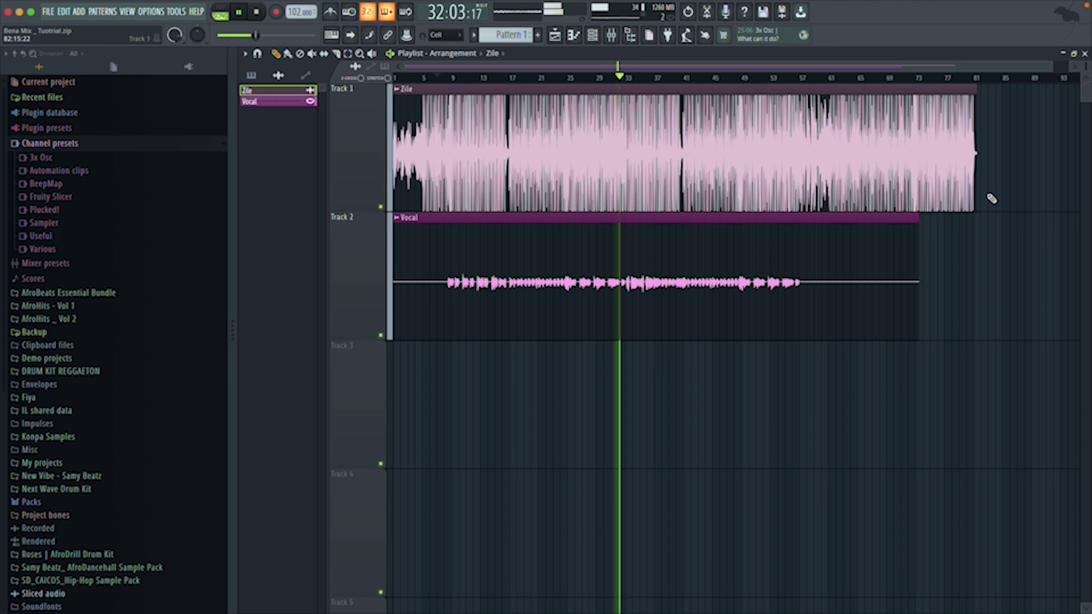
{"action": "key", "text": "space"}
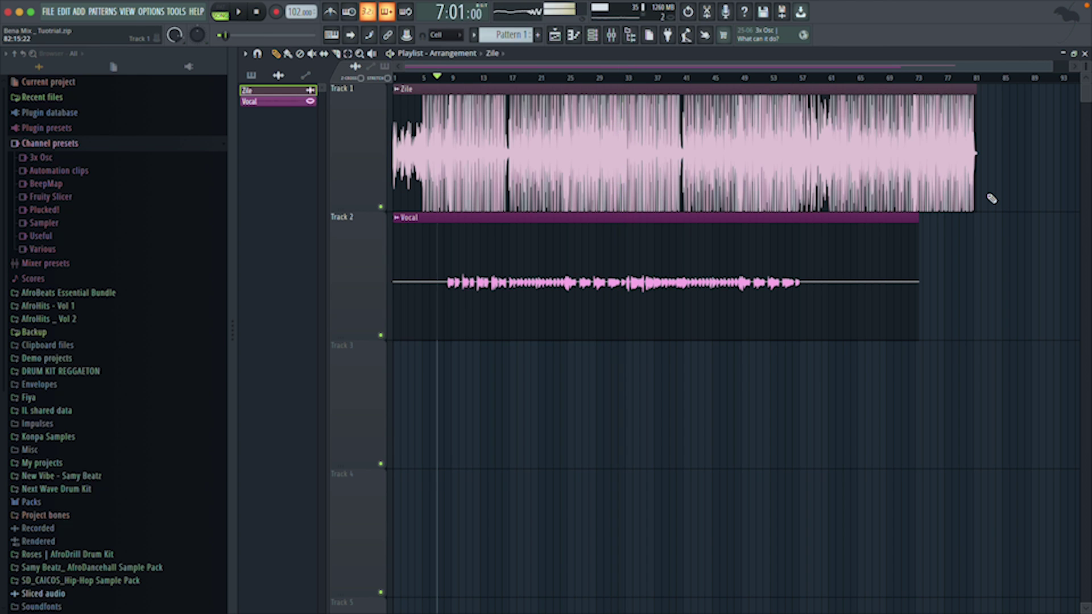